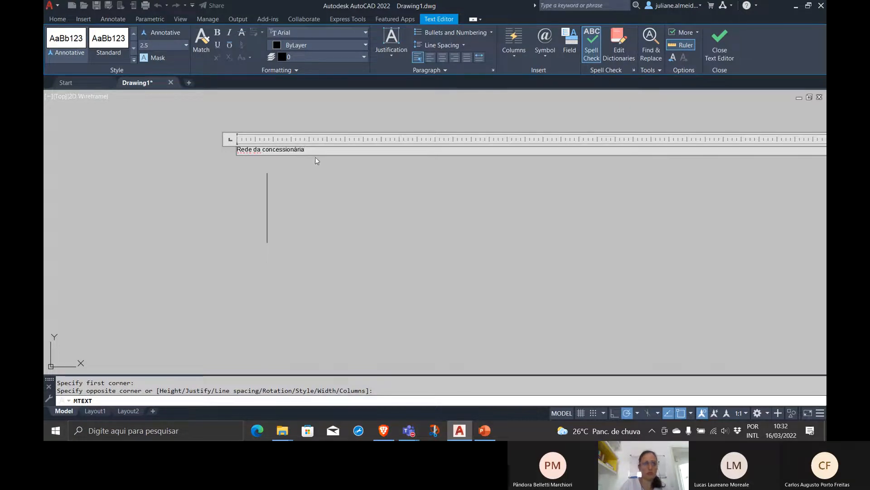
Finish editing the "Rede da concessionária" text and scale it up freehand from its start by a factor of about 12
left_click(316, 161)
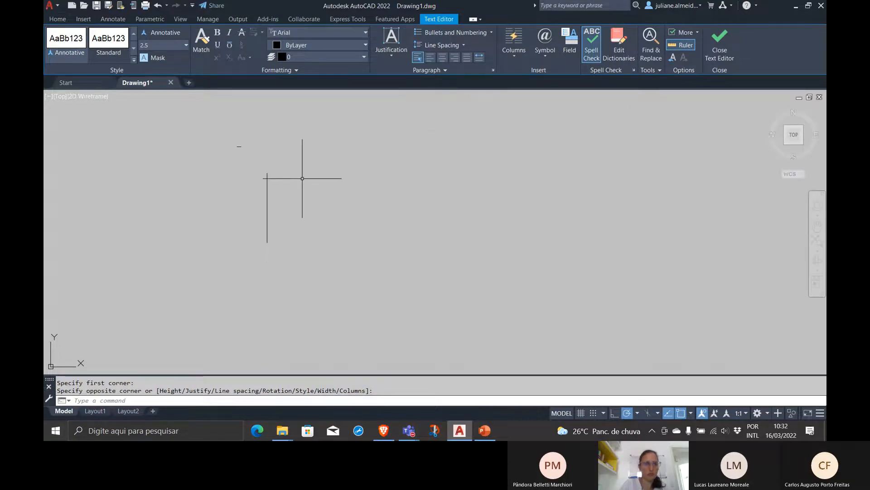
double_click(239, 145)
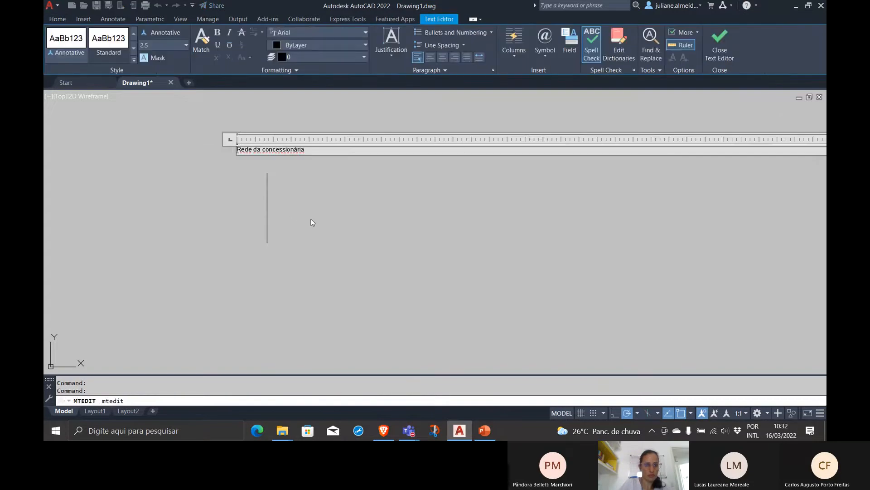
left_click(308, 215)
left_click(239, 146)
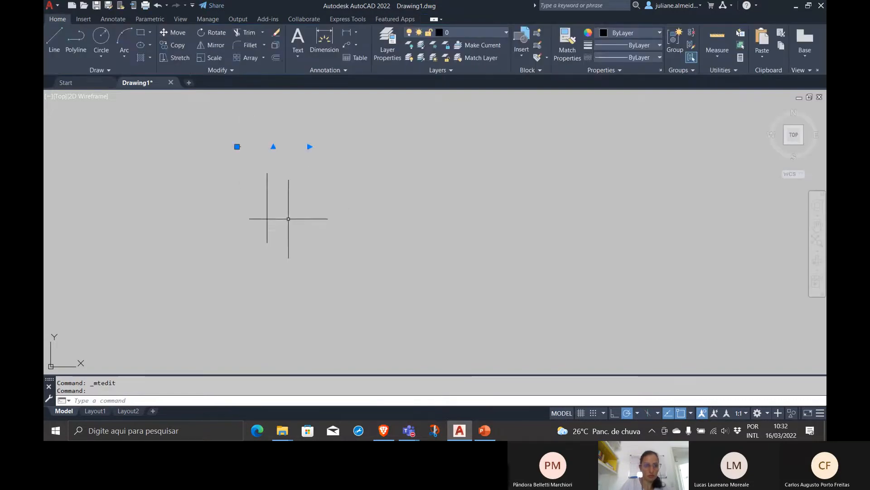
key("Return")
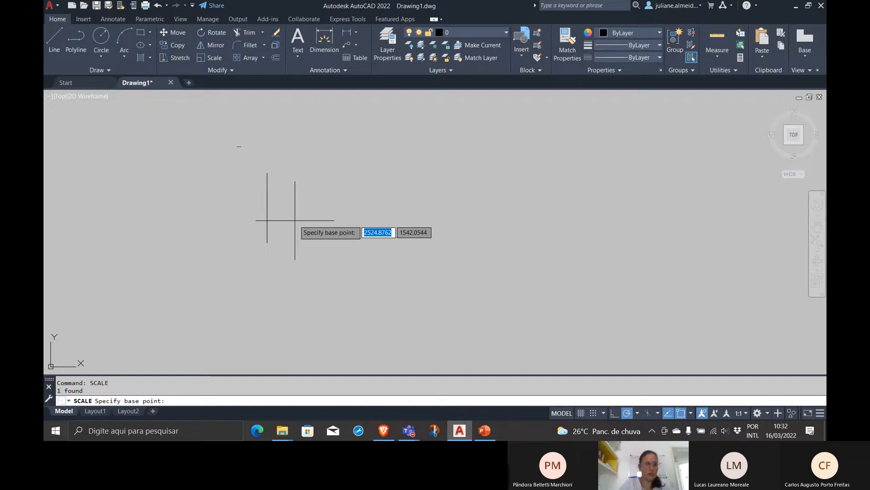
left_click(234, 147)
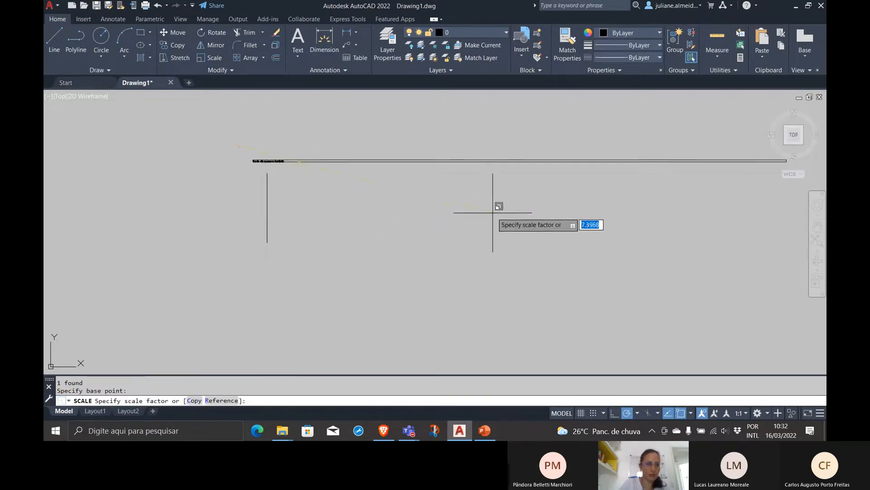
left_click(651, 311)
Move the "Rede da concessionária" text slightly up and to the left, clear of the vertical line's upper end
left_click(324, 183)
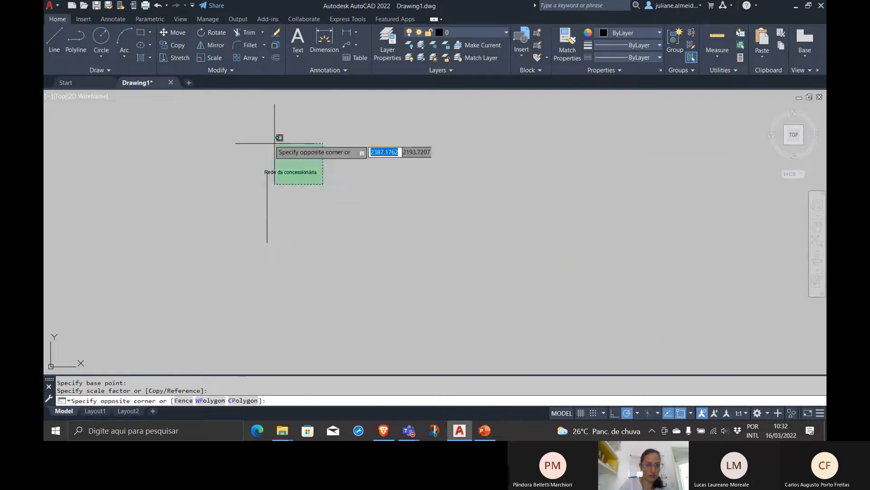
left_click(265, 136)
key("Escape")
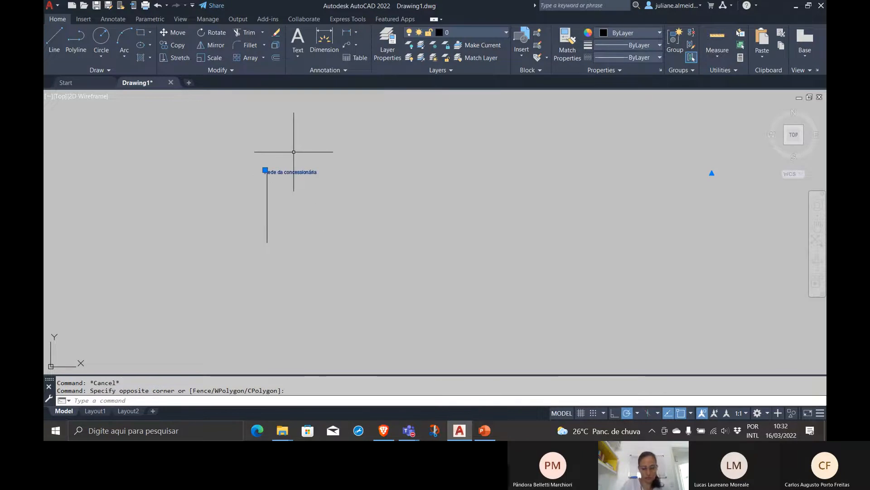
key("Return")
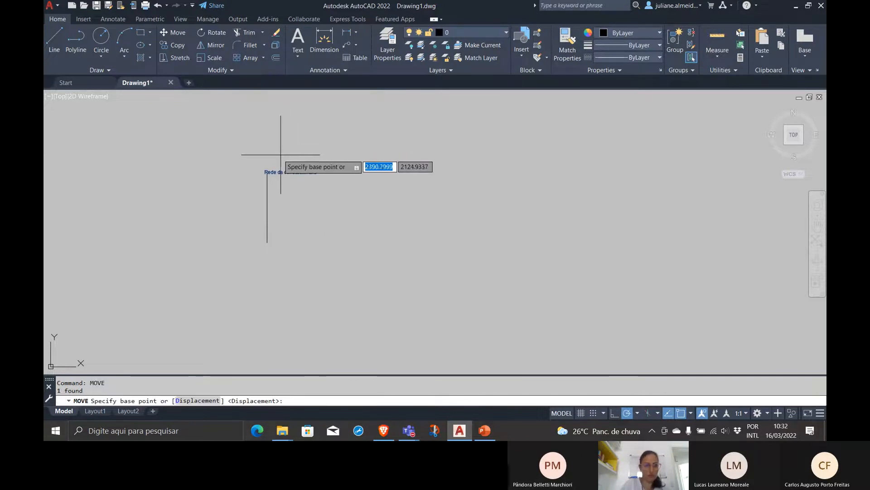
left_click(267, 168)
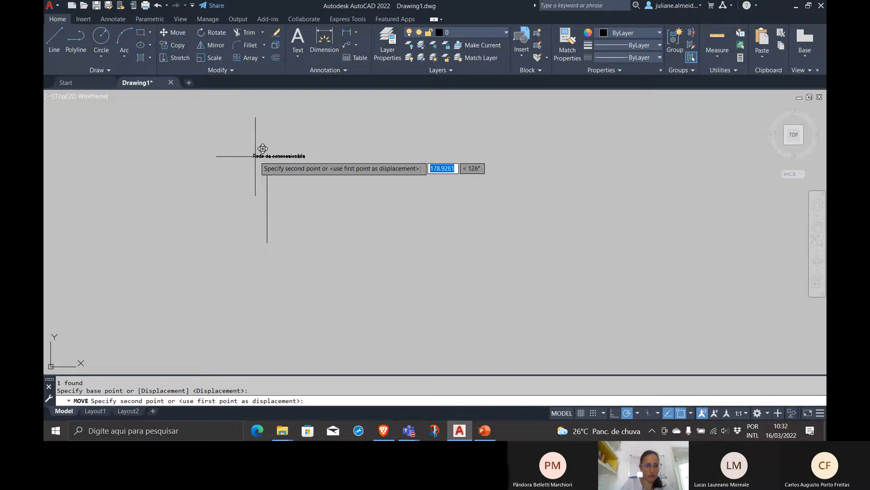
left_click(253, 154)
Scale the moved text up freehand from near its start by a factor of about 1.1
left_click(371, 163)
left_click(273, 140)
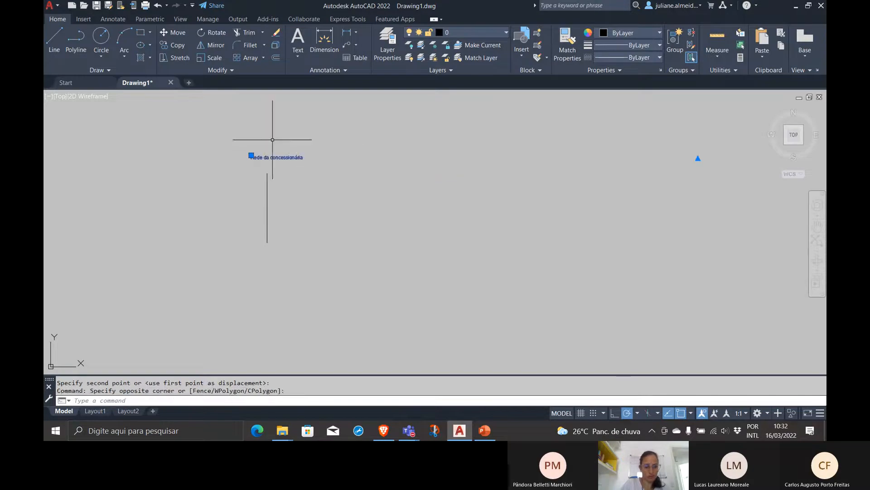
type("scale")
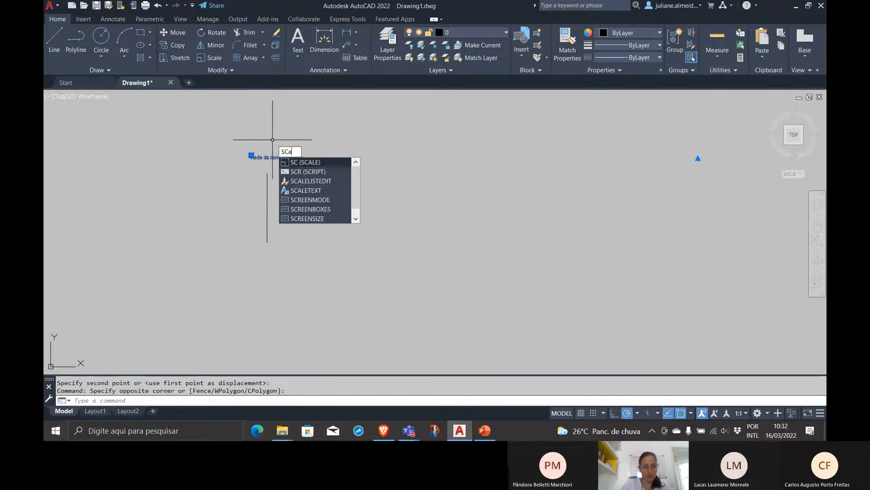
key("Return")
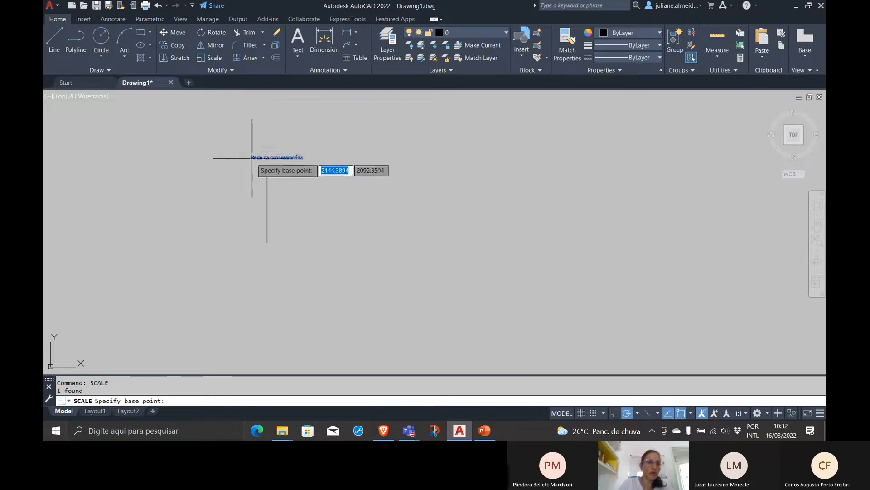
left_click(267, 157)
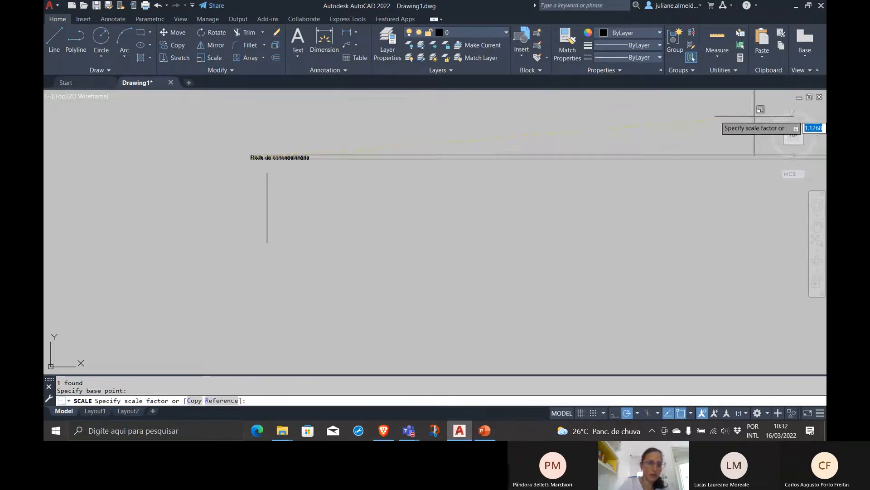
left_click(712, 116)
Scale the "Rede da concessionária" text by a factor of 5 from a base point near its first letter
left_click(329, 165)
left_click(275, 141)
type("sca")
key("Return")
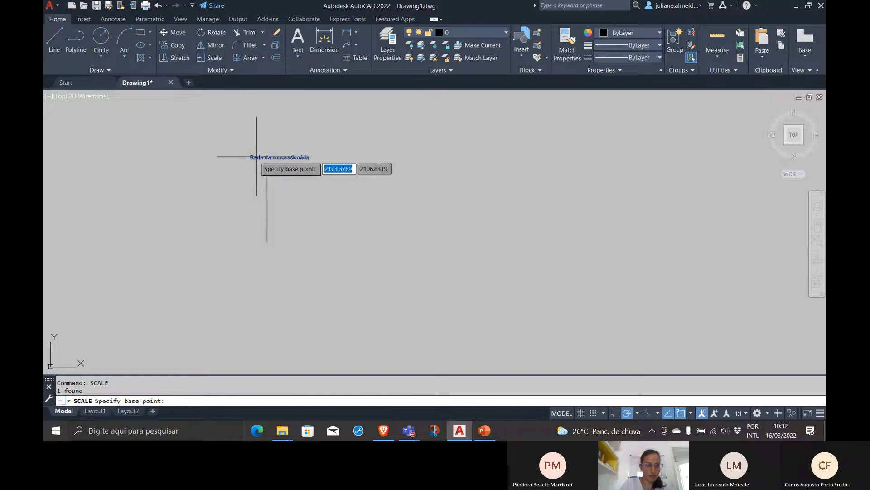
left_click(257, 157)
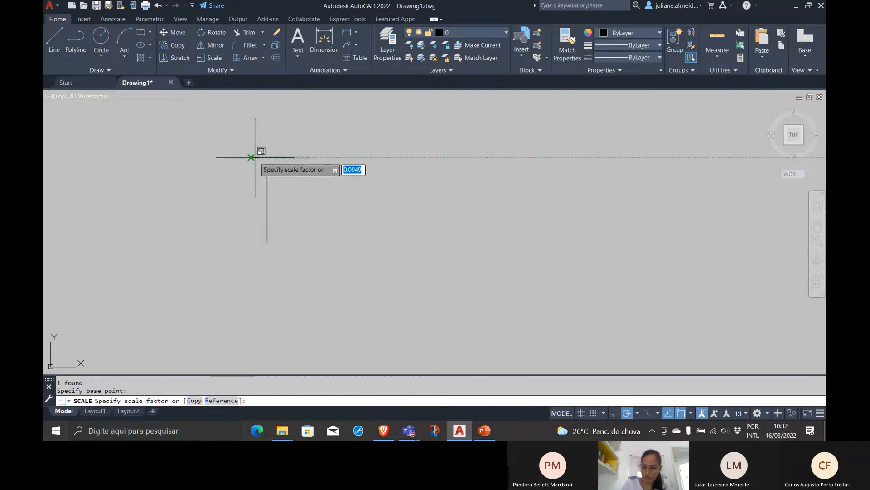
type("5")
key("Return")
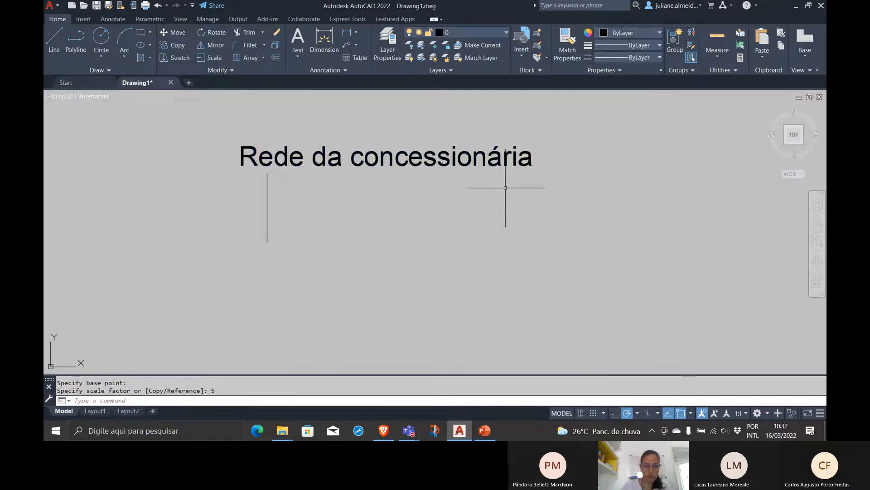
Scale the enlarged text down by a factor of .5 from a base point at its first letter
left_click(446, 158)
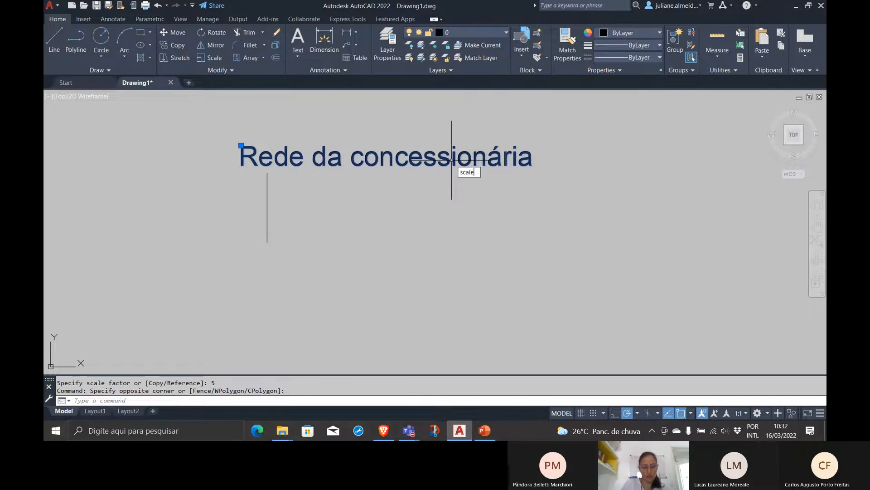
type("scale")
key("Return")
left_click(245, 159)
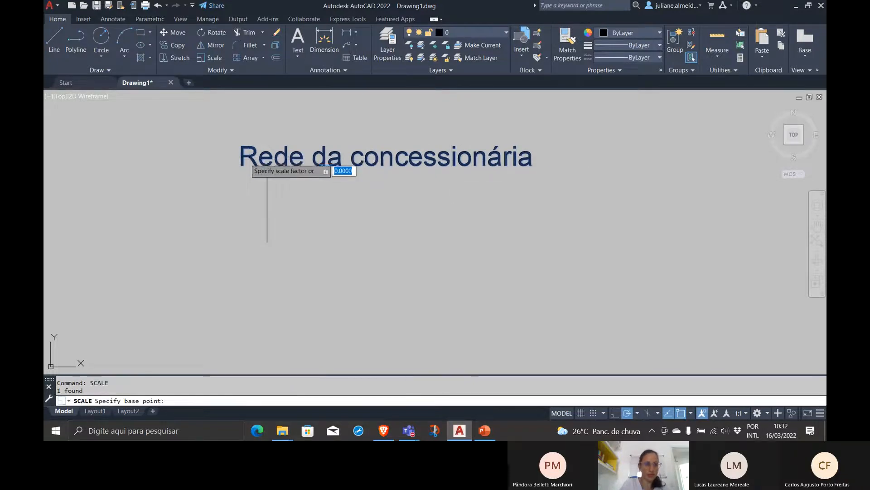
type(".5")
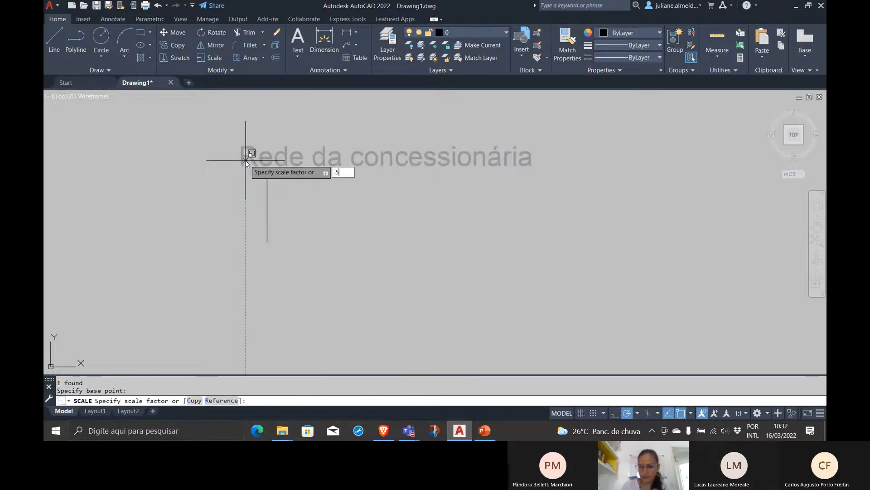
key("Return")
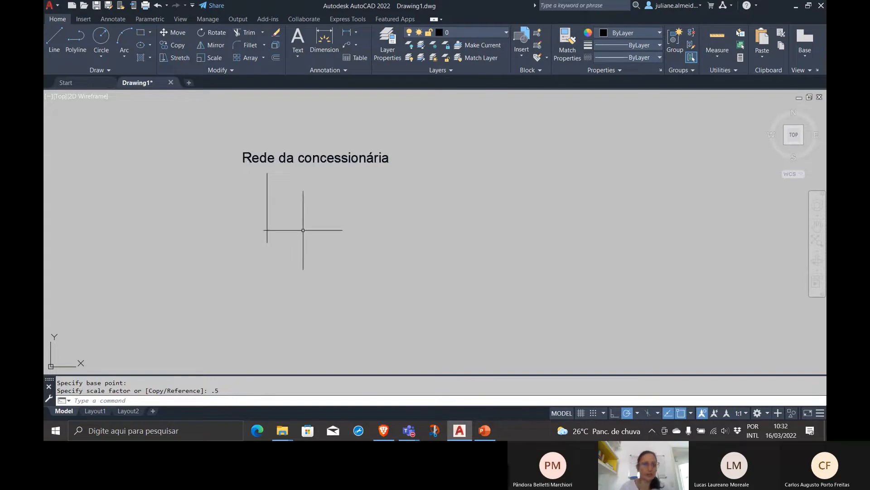
Reduce the "Rede da concessionária" text once more with Scale, using a factor of .5 from its first letter
left_click(333, 170)
left_click(316, 146)
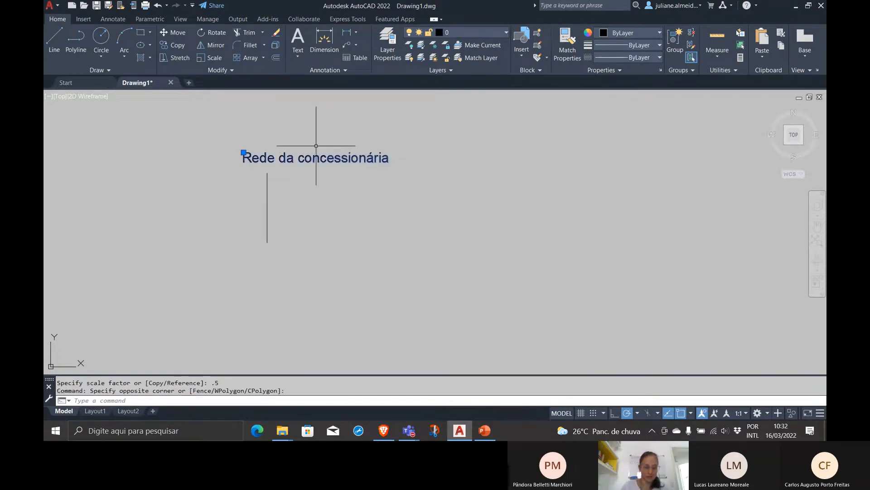
type("sca")
key("Return")
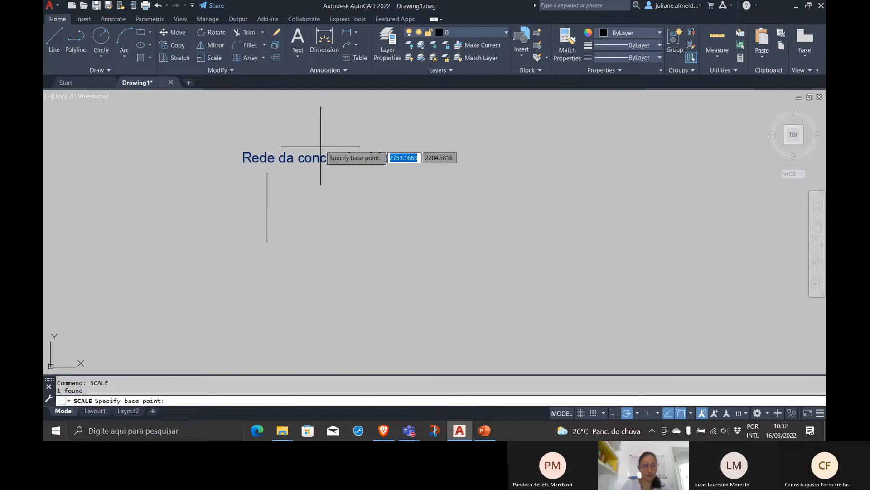
left_click(245, 159)
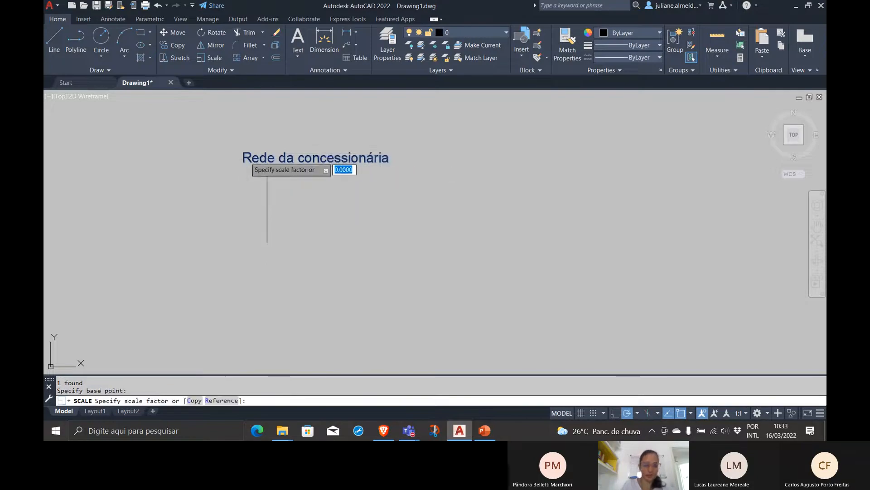
type(".5")
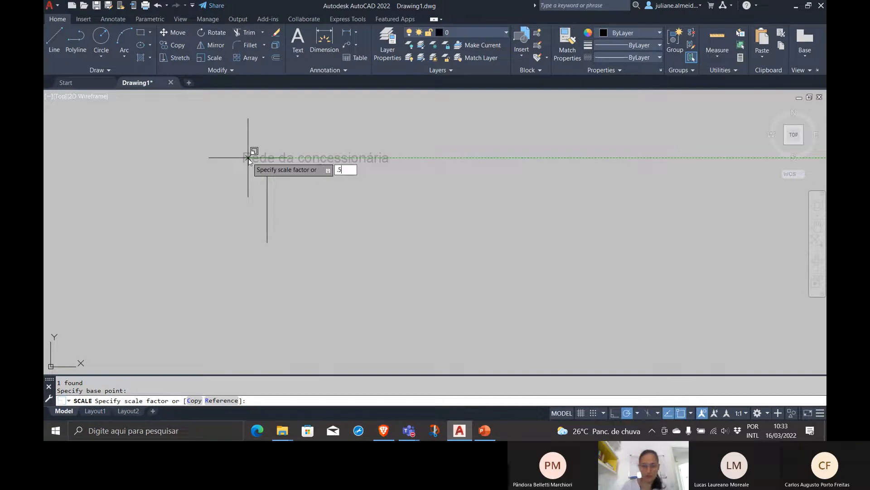
key("Return")
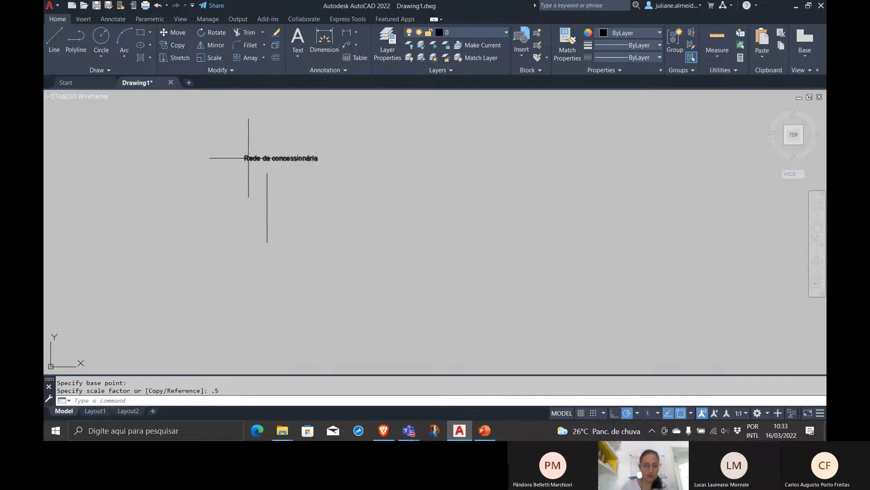
Draw a horizontal line about 5800 units long to the right from the vertical line's midpoint, with Ortho on
middle_click_drag(338, 212, 171, 194)
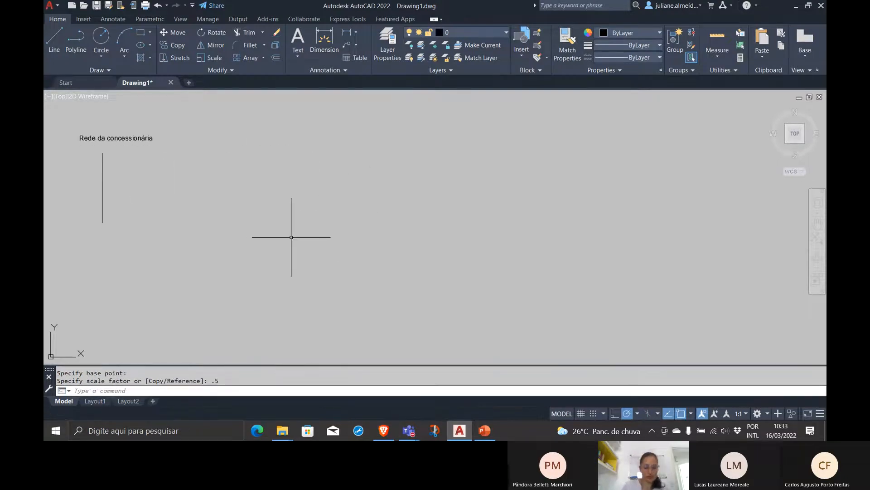
type("li")
key("Return")
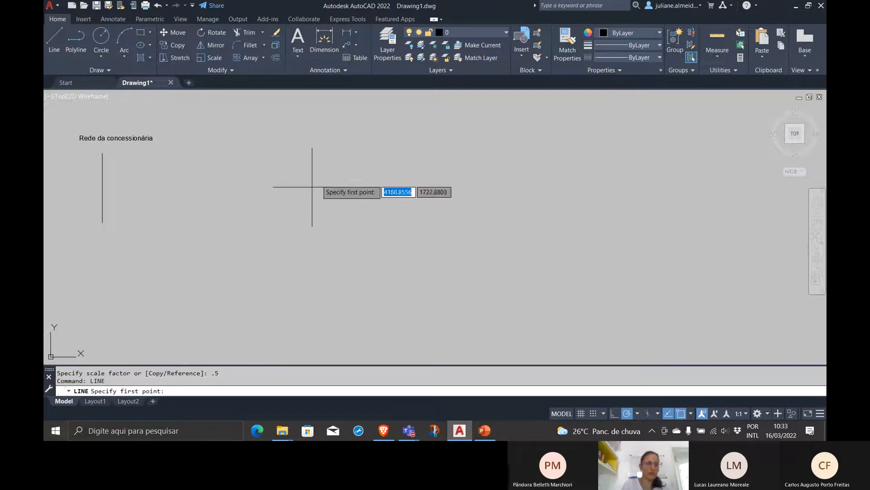
left_click(102, 187)
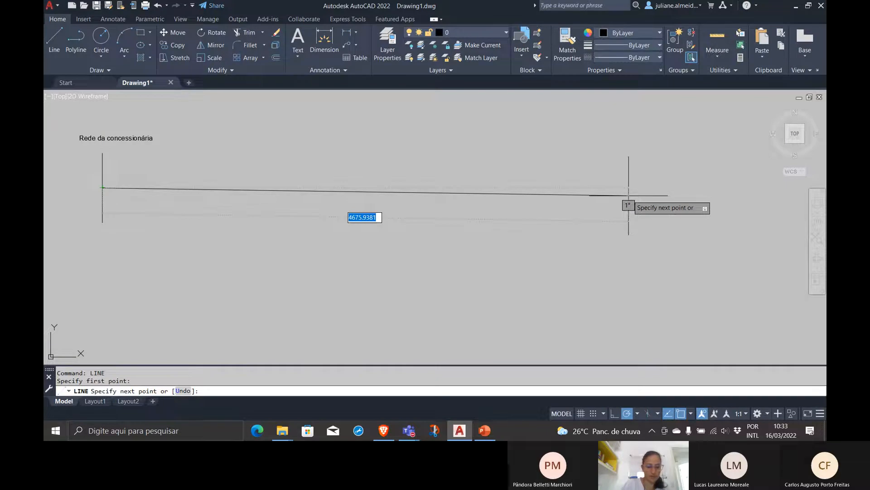
key("F8")
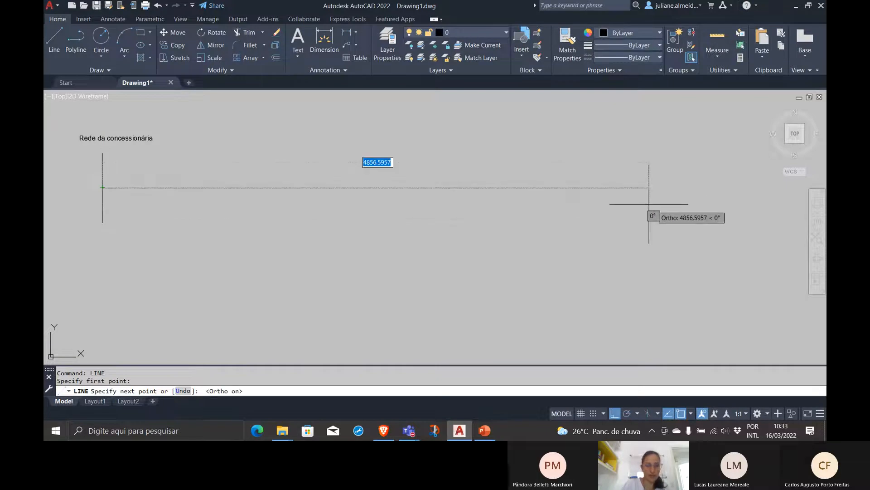
left_click(764, 219)
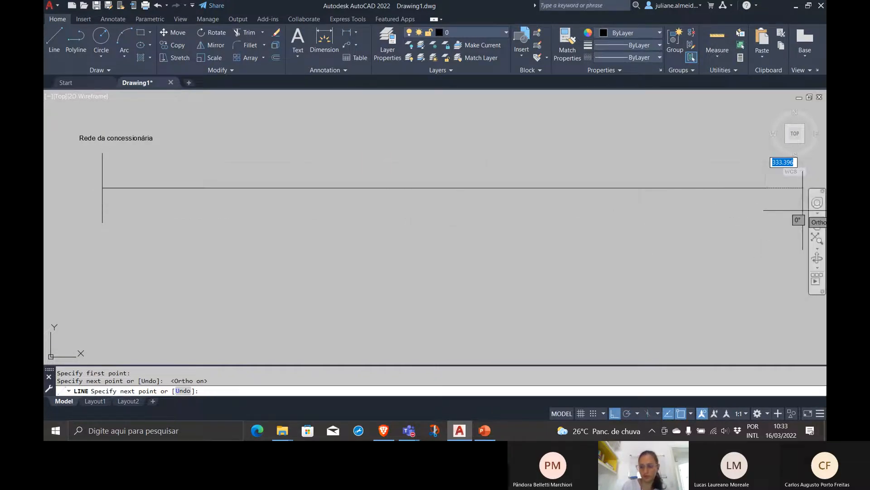
key("Return")
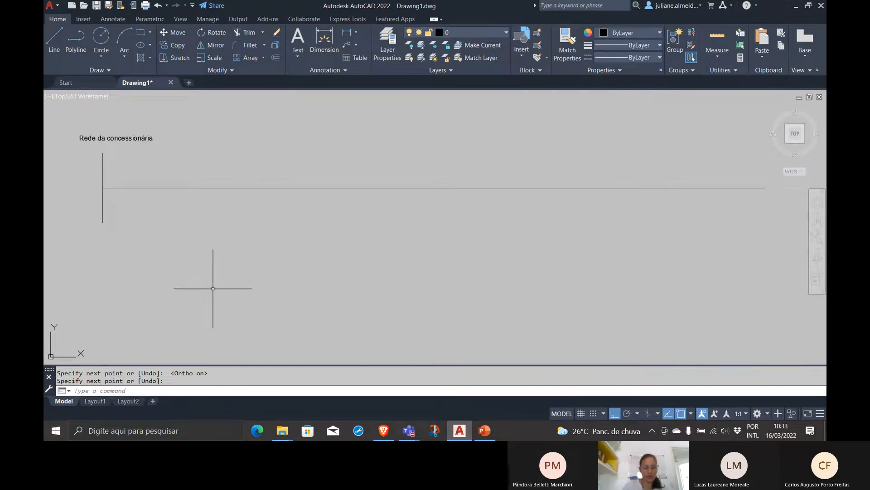
Draw a vertical line about 2200 units long crossing the horizontal line, just right of the "Rede da concessionária" label
middle_click_drag(244, 136, 245, 184)
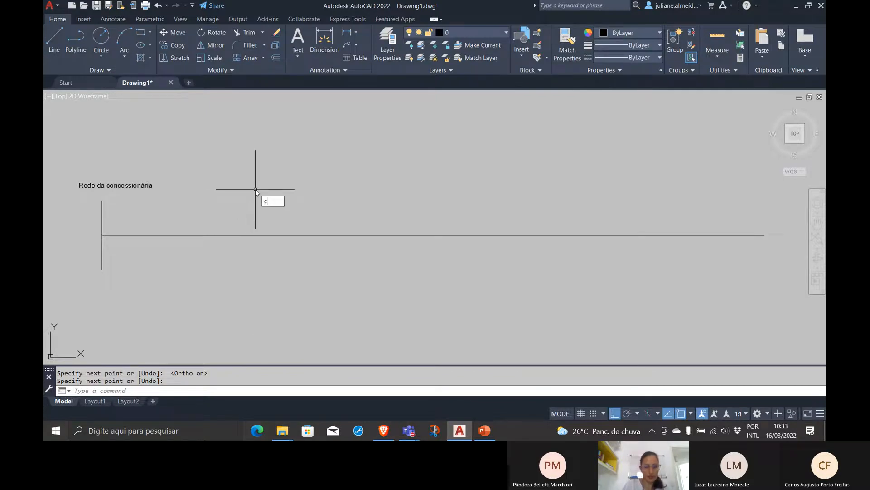
key("Return")
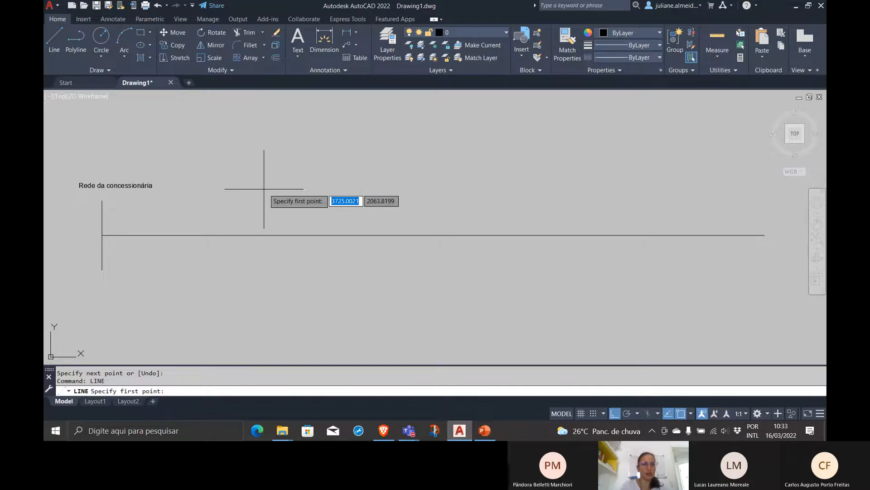
left_click(202, 112)
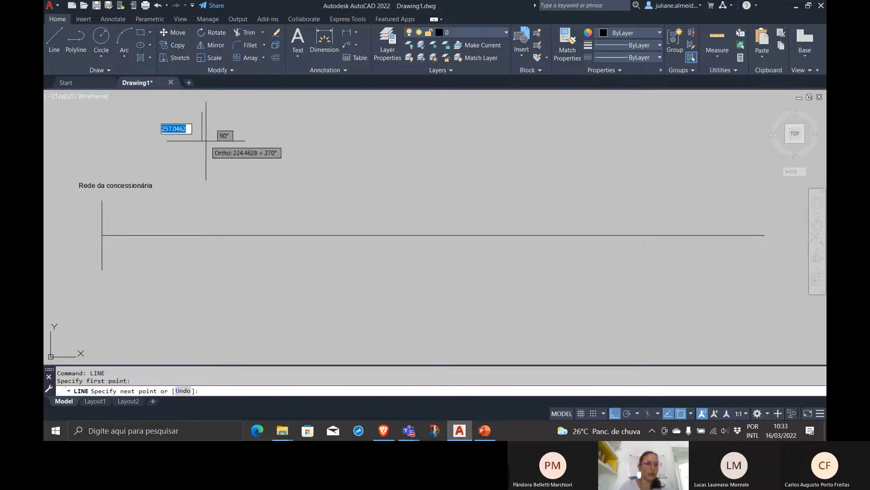
left_click(204, 361)
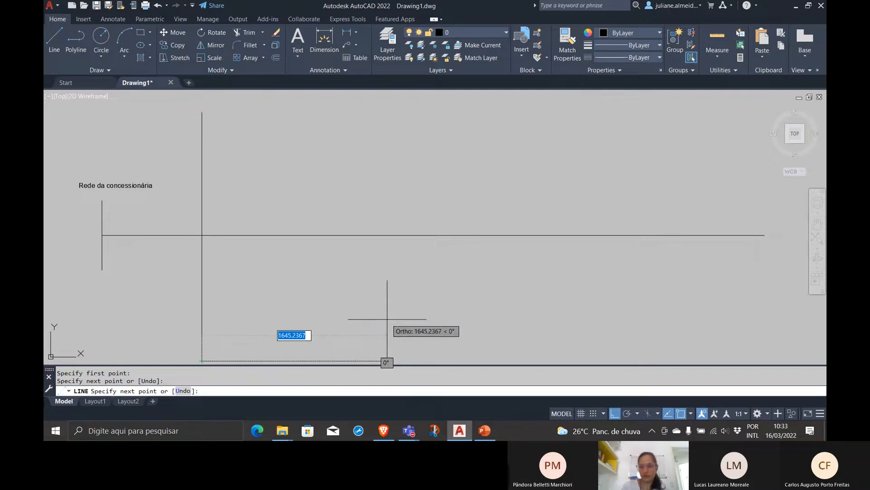
key("Return")
Draw a second vertical line about 2208 units long across the horizontal line, with its ends aligned to the first crossing line
type("l")
key("Return")
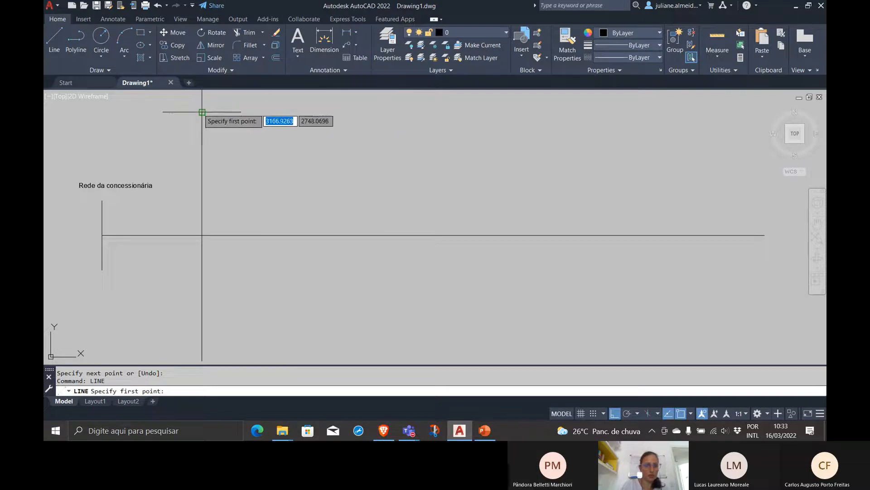
left_click(404, 112)
scroll(410, 317, "down", 2)
middle_click_drag(411, 318, 400, 285)
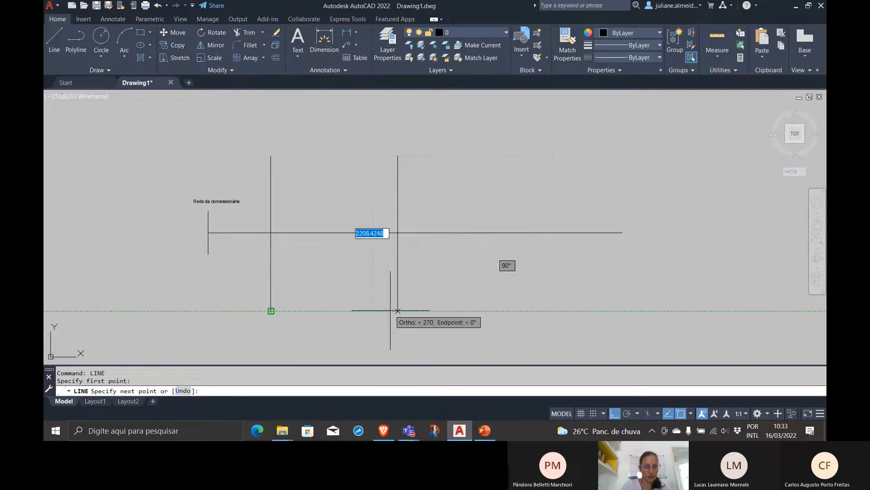
left_click(398, 310)
key("Return")
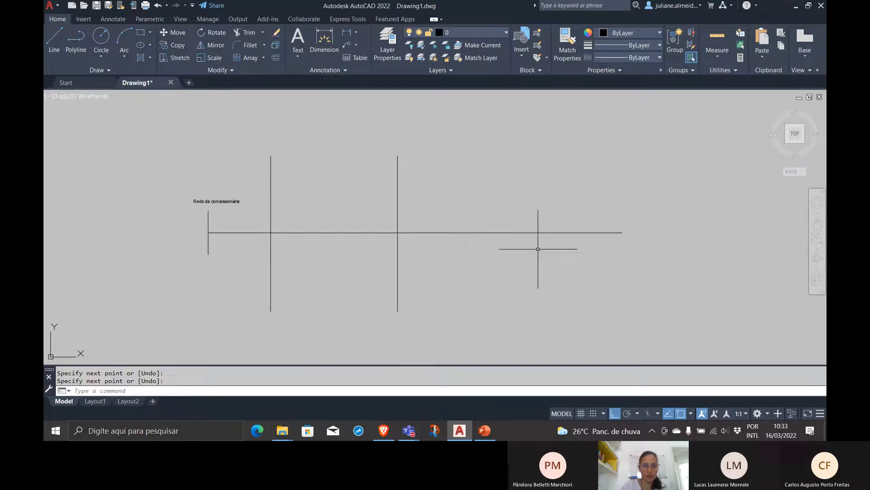
Trim off the part of the horizontal line that extends to the right of the second crossing vertical line
key("Return")
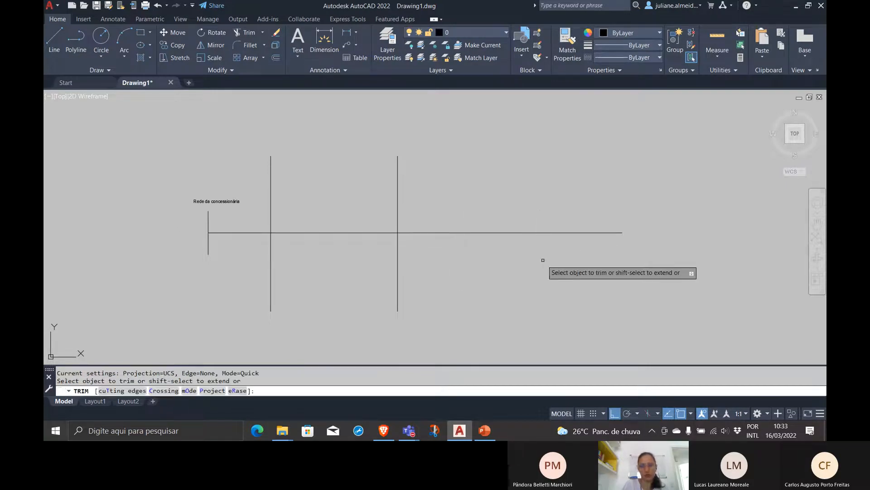
left_click(543, 260)
left_click(367, 178)
left_click(362, 177)
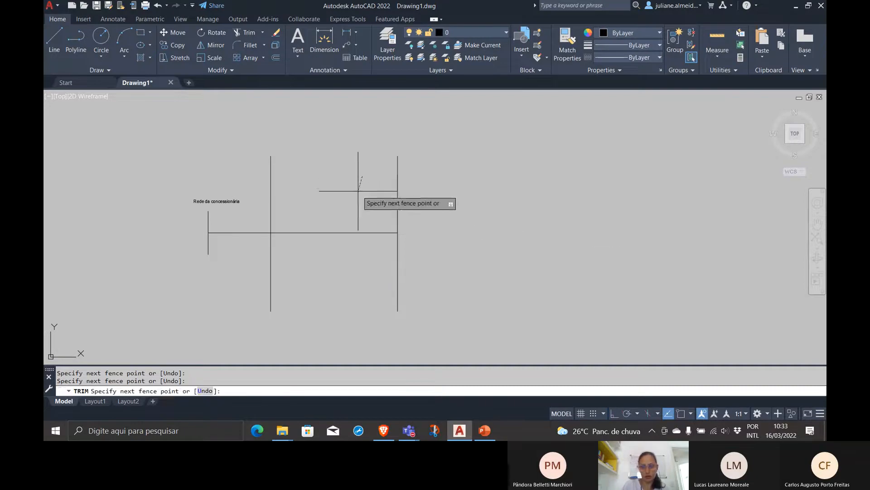
key("Escape")
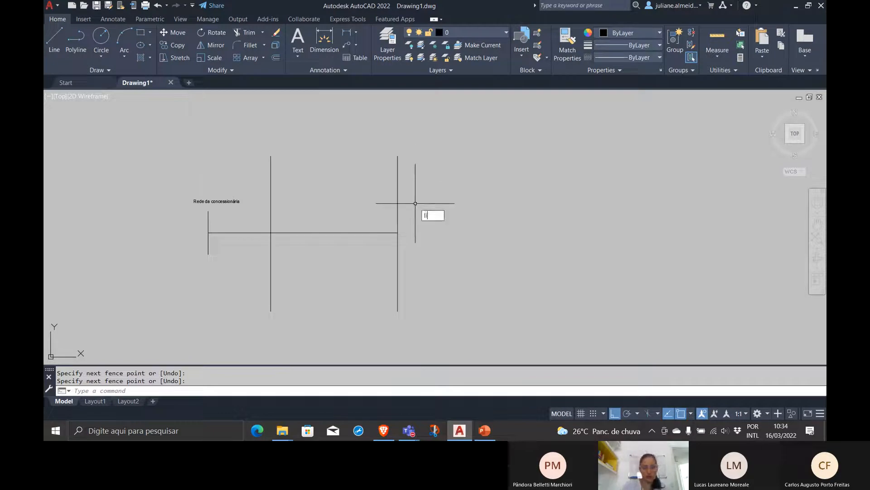
Draw a horizontal line to the right from the upper endpoint of the rightmost vertical line
type("line")
key("Return")
left_click(398, 156)
left_click(543, 156)
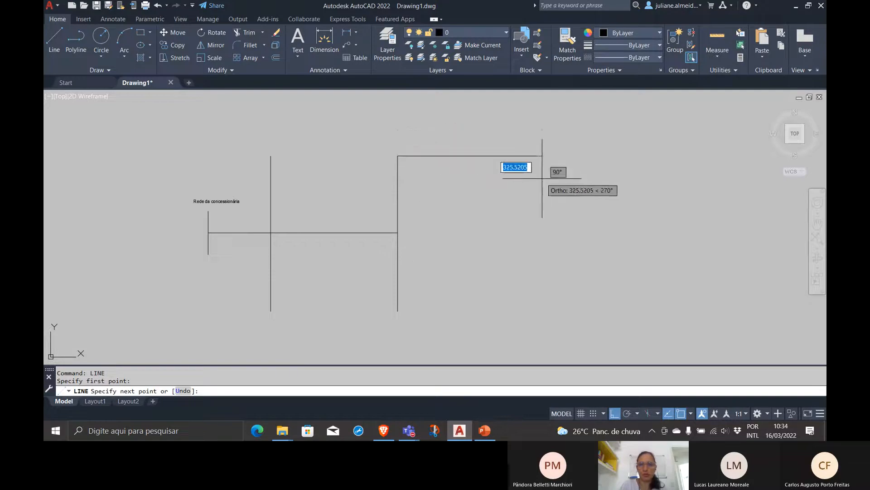
key("Return")
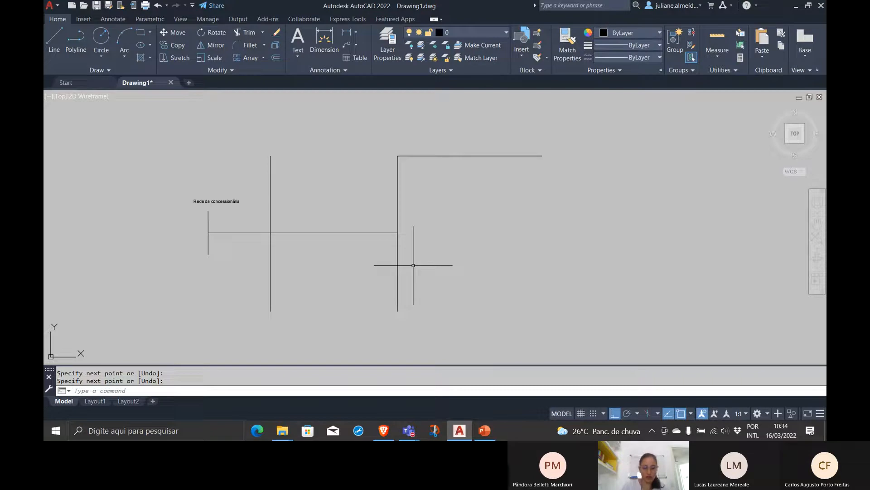
Start inserting a block, dismiss the cloud storage notice, and move the Blocks palette clear of the drawn lines
type("t")
key("Return")
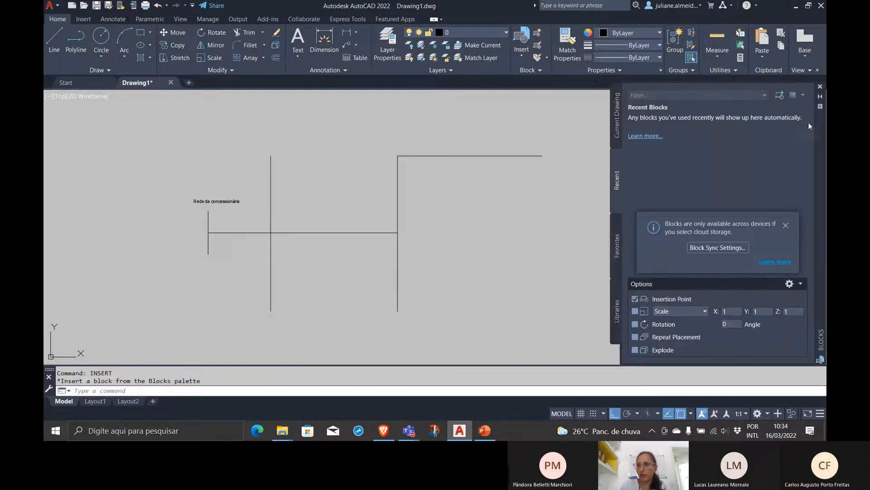
left_click_drag(819, 125, 658, 122)
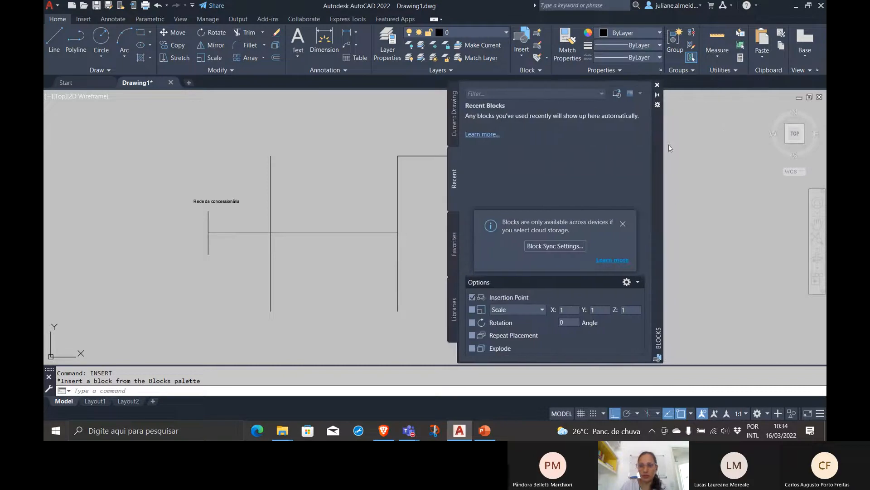
left_click(622, 224)
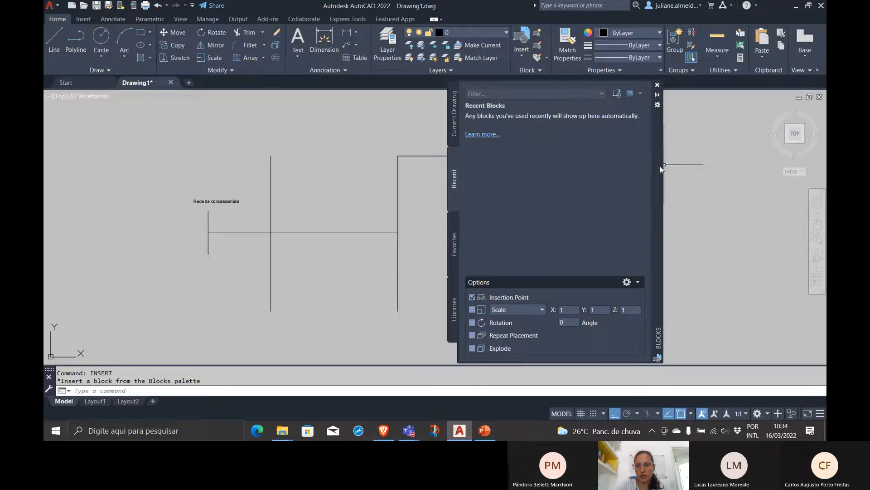
left_click_drag(660, 166, 765, 162)
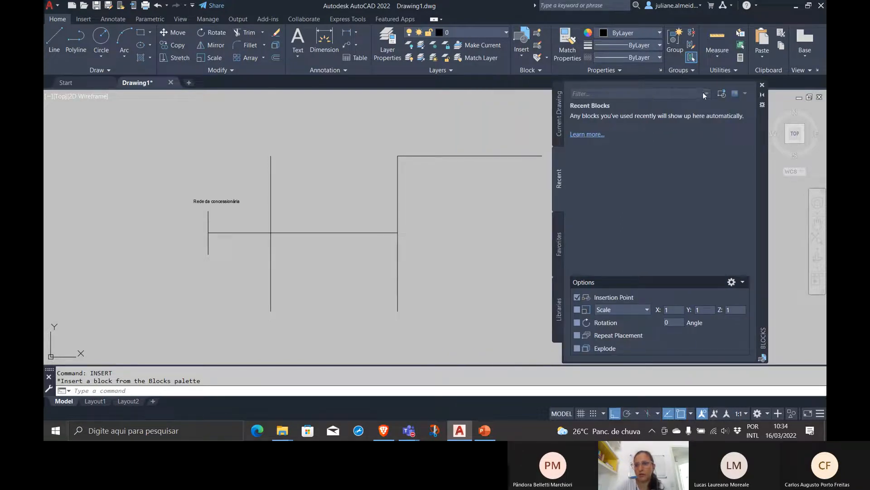
Browse for a drawing file to insert as a block, going from Dropbox through UFSC and 2021-2 to the EGR 5621 folder
left_click(727, 92)
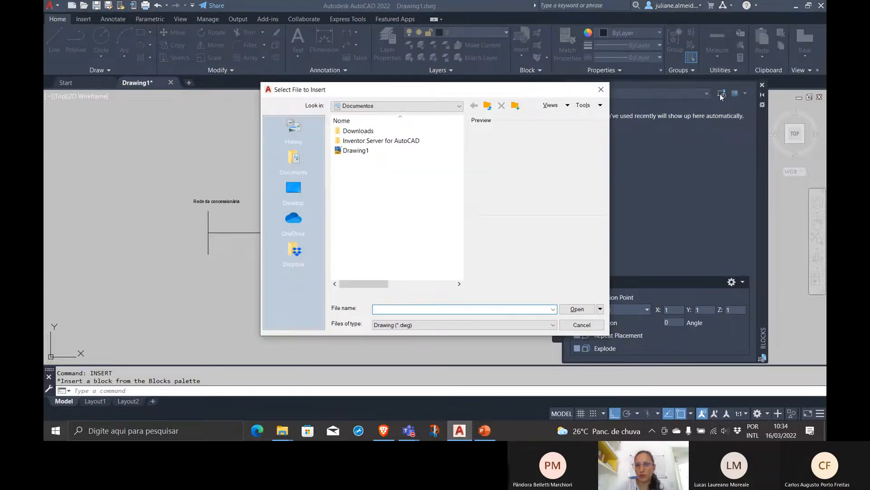
left_click(488, 110)
left_click(295, 251)
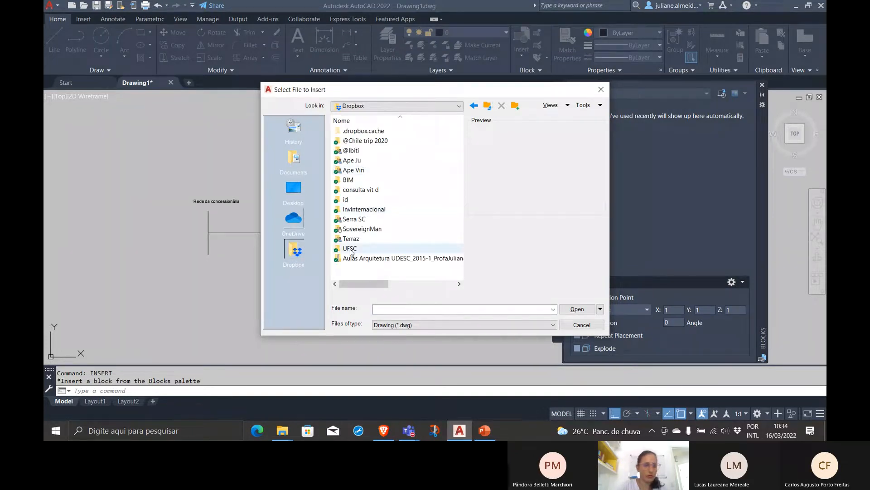
double_click(350, 250)
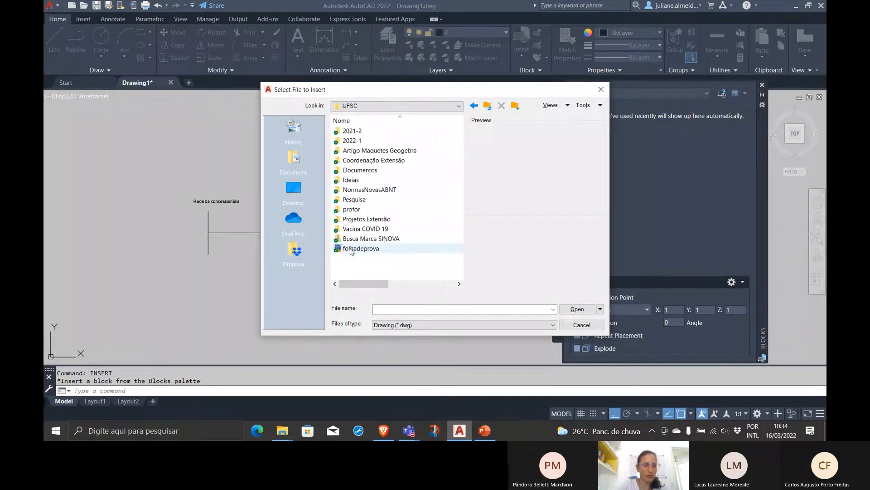
double_click(362, 131)
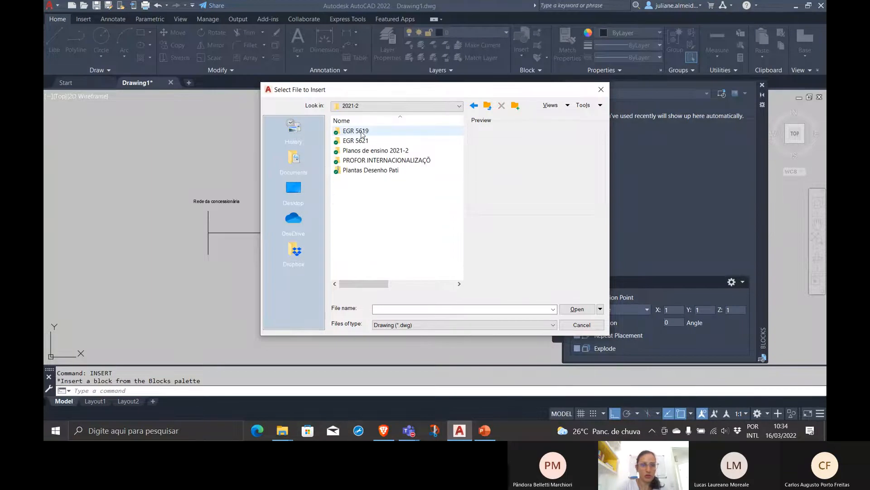
double_click(356, 141)
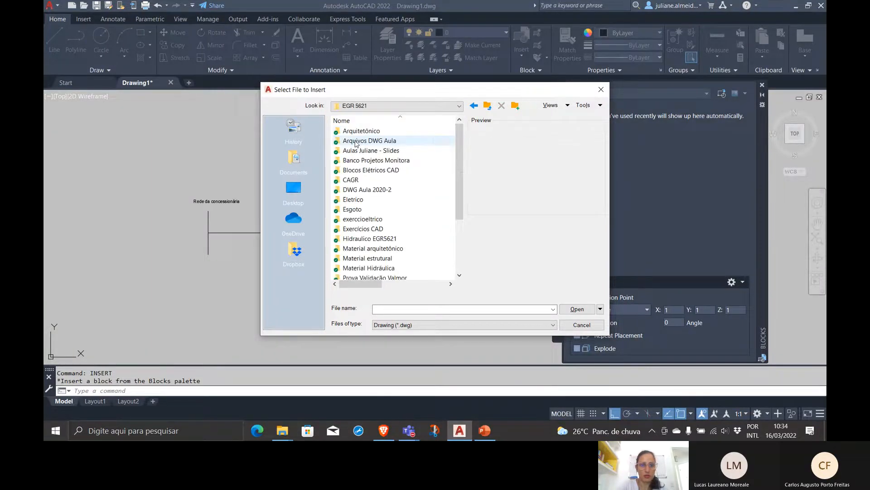
Check the Blocos Elétricos CAD folder, go back, and open the Blocos folder inside Eletrico
double_click(388, 170)
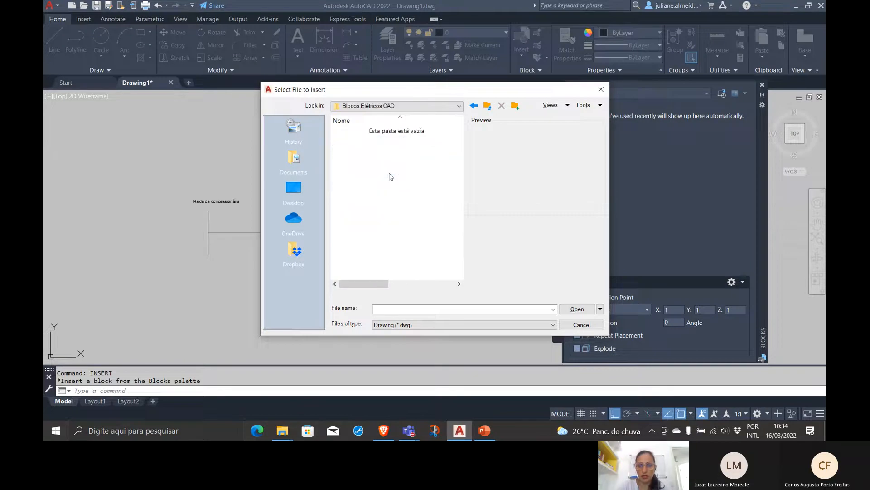
key("BackSpace")
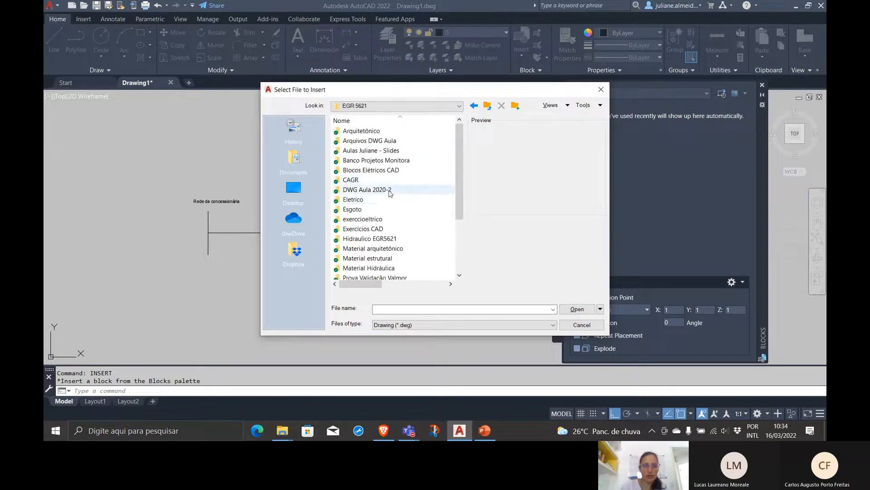
double_click(378, 203)
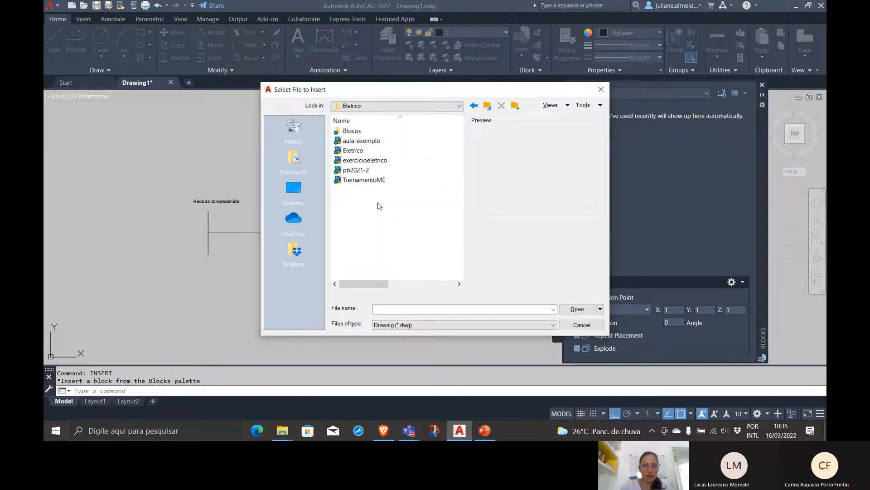
double_click(360, 132)
Examine the previews of the electrical symbol drawings in the Blocos folder, from Caixa de Passagem Arcond to the Tomada blocks and back
left_click(360, 132)
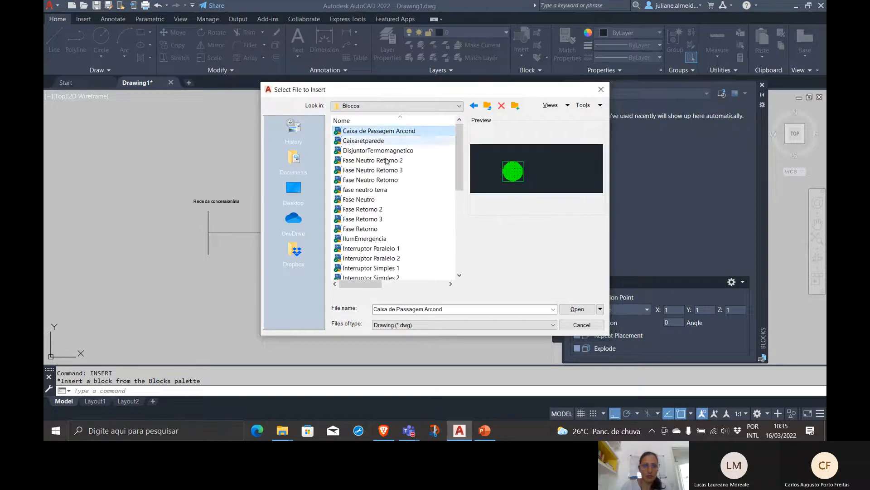
key("Down")
key("Down")
key("Down")
key("Down")
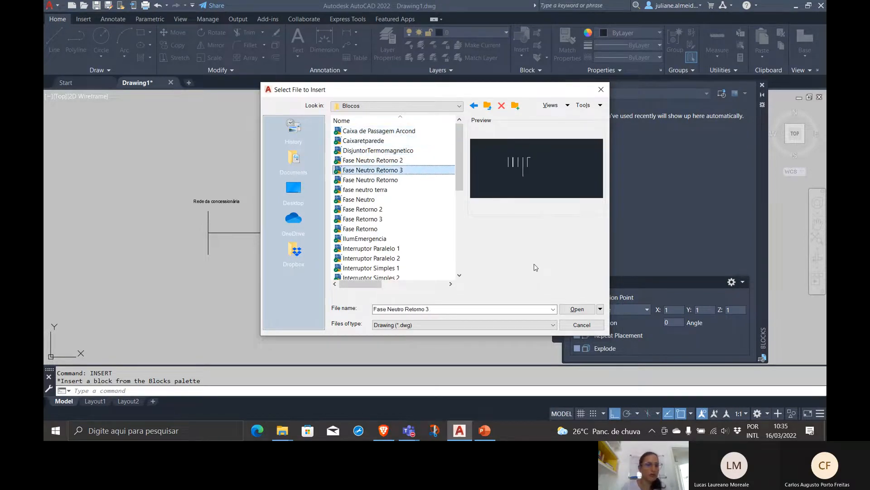
key("Down")
key("Down")
key("Down")
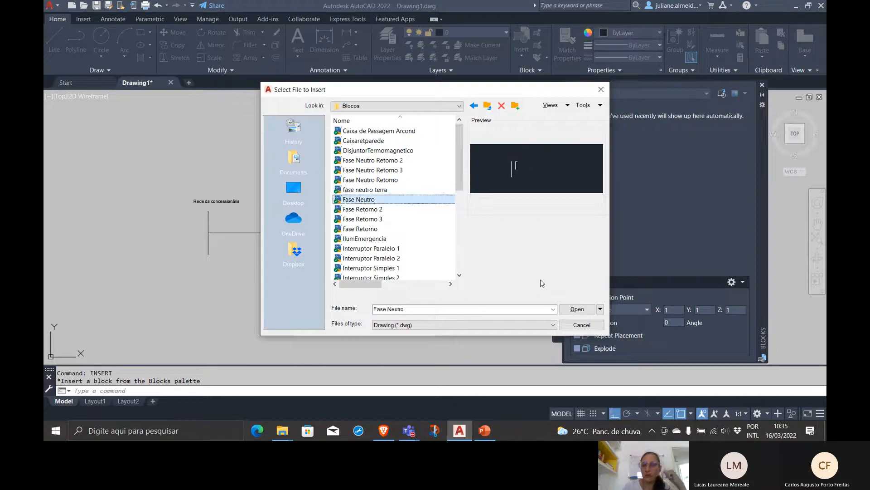
key("Down")
key("Down")
key("Down")
key("Down")
key("Down")
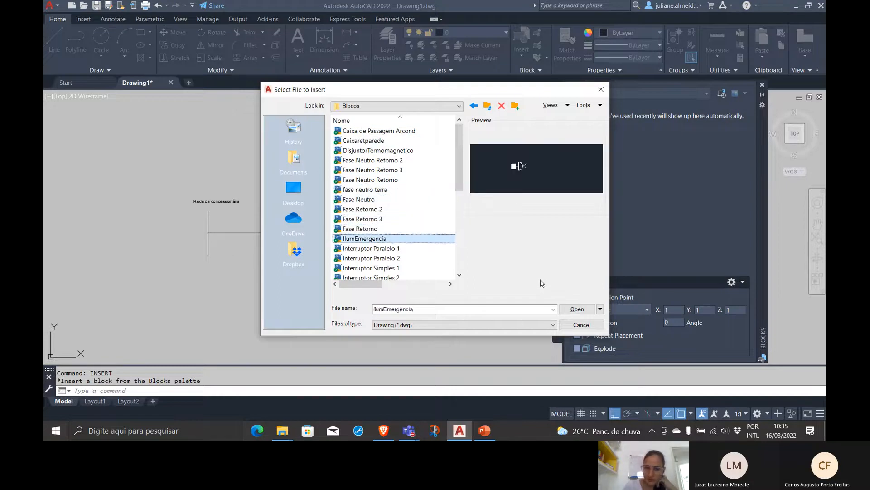
key("Down")
key("Down")
key("Down")
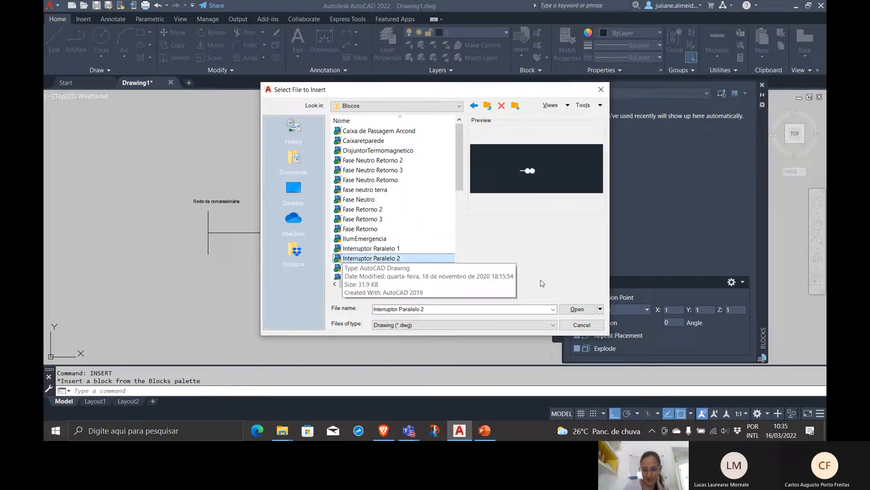
key("Down")
key("Down")
key("Down")
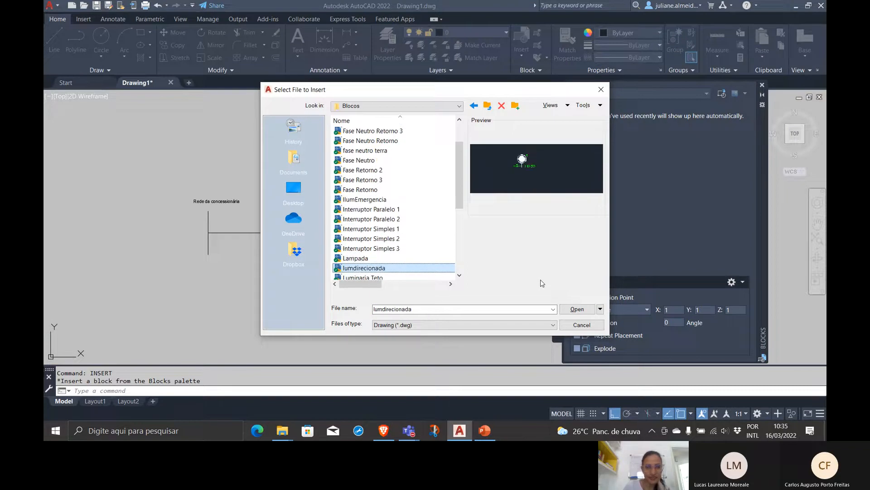
key("Down")
key("Down")
key("Down")
key("Down")
key("Down")
key("Down")
key("Down")
key("Down")
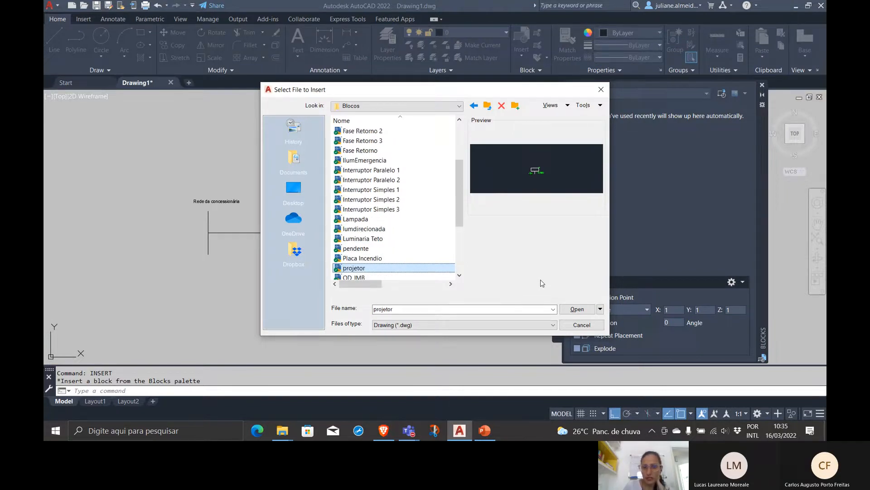
key("Down")
key("Down")
key("Down")
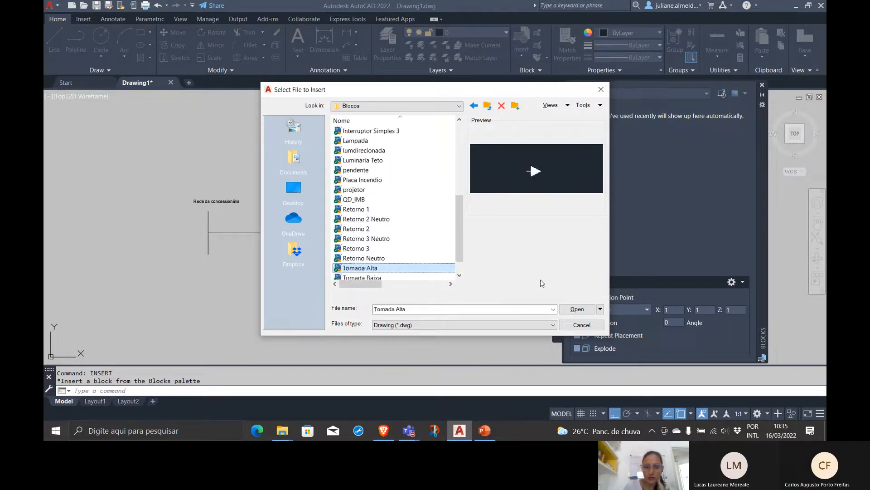
key("Up")
key("Up")
key("Up")
key("Up")
key("Up")
key("Up")
key("Up")
key("Up")
key("Up")
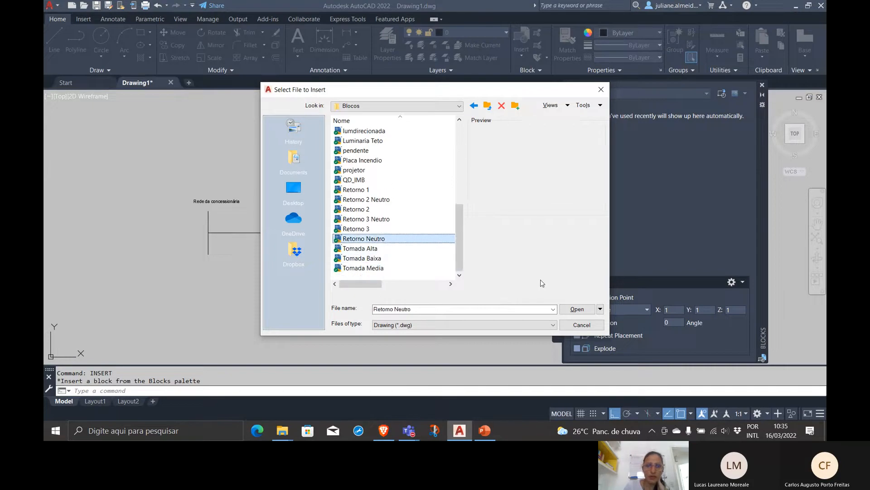
key("Up")
key("Up")
key("Up")
key("Up")
key("Up")
key("Up")
key("Up")
key("Up")
key("Up")
key("Up")
key("Up")
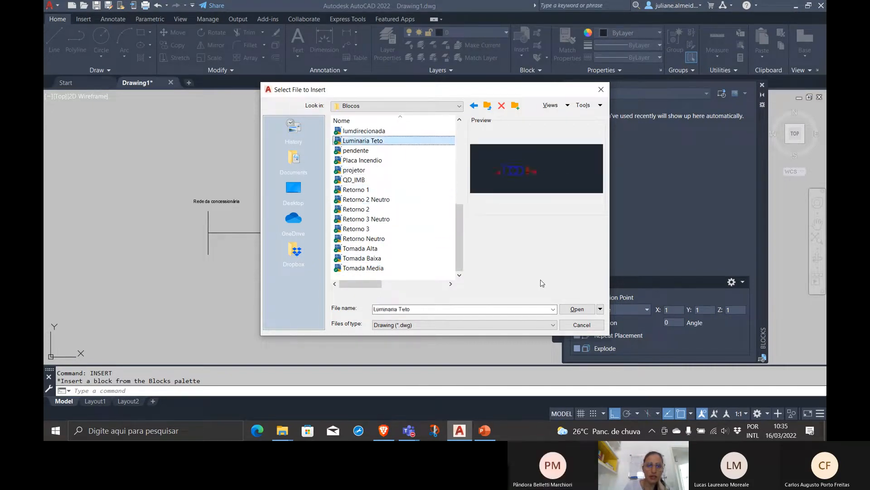
key("Up")
key("Up")
key("Up")
key("Up")
key("Up")
key("Up")
key("Up")
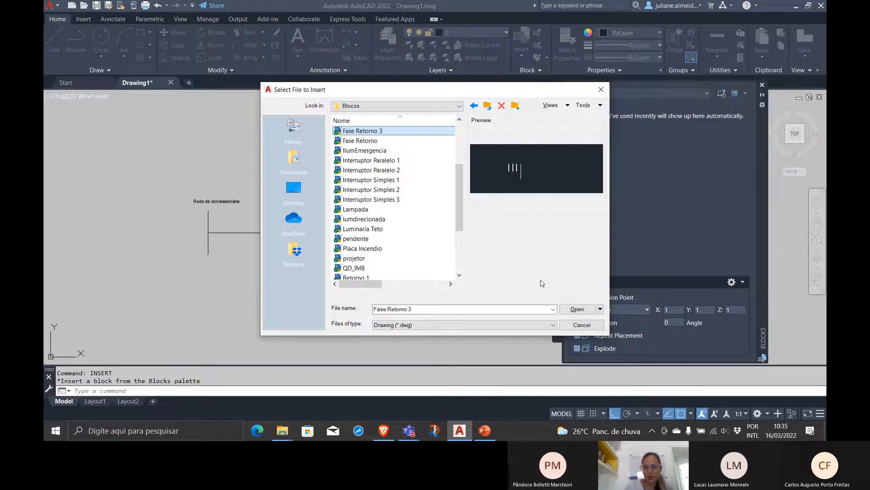
key("Up")
key("Up")
key("Up")
key("Up")
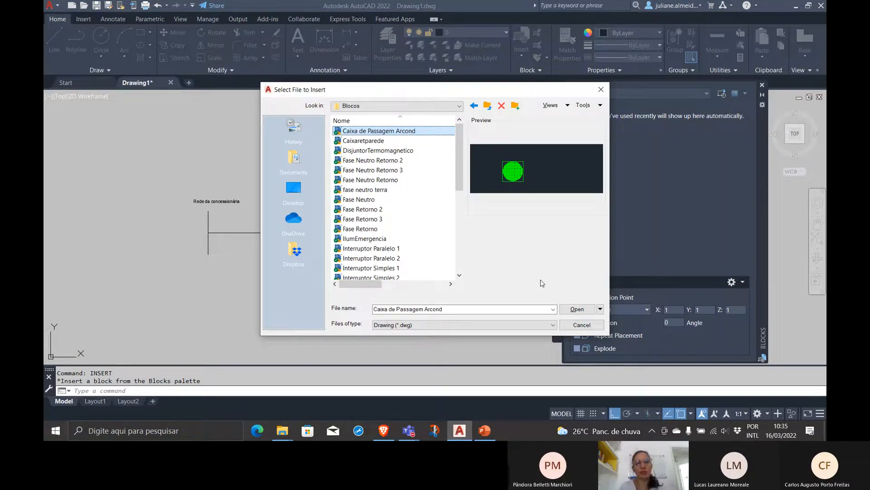
Insert the DisjuntorTermomagnetico drawing as a block in the empty area above and left of the Rede da concessionária label
key("Down")
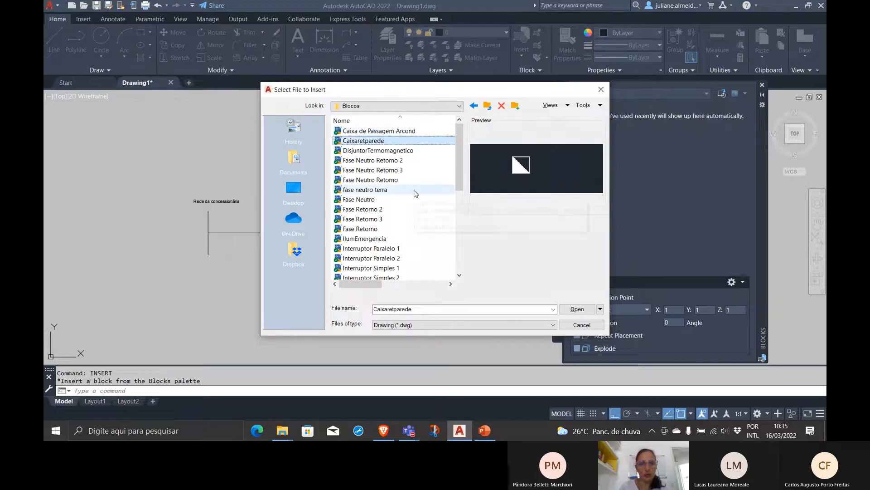
key("Down")
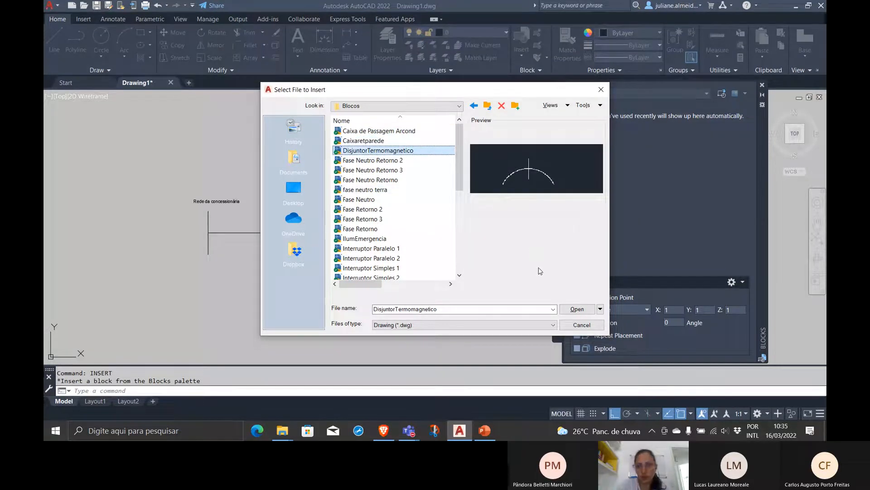
left_click(576, 312)
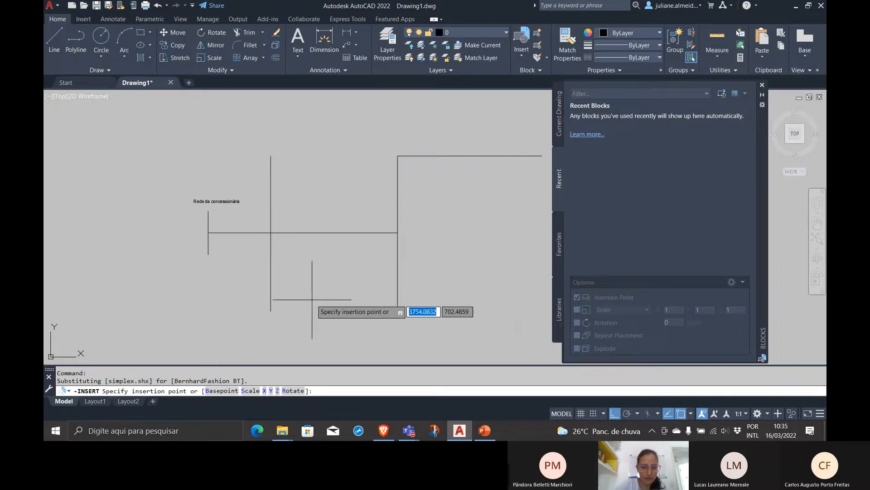
left_click(134, 146)
Enlarge the tiny inserted circuit breaker block with Scale, using a base point on the block
scroll(133, 146, "up", 5)
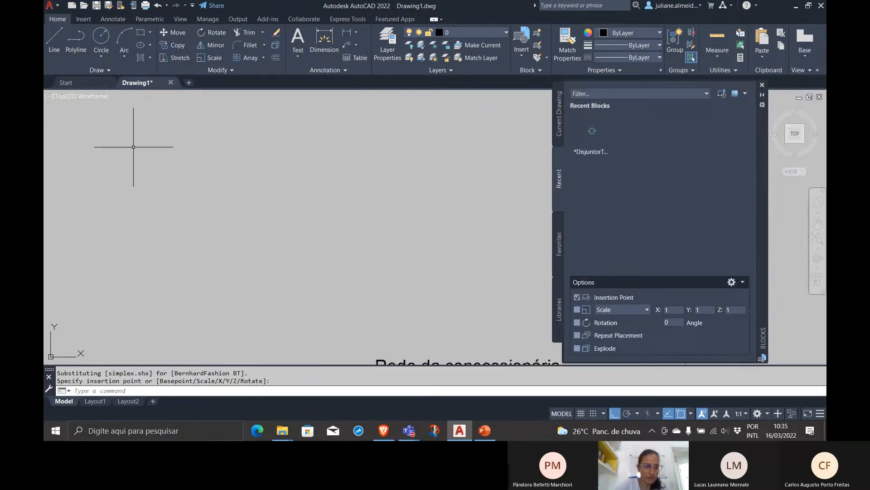
left_click(270, 198)
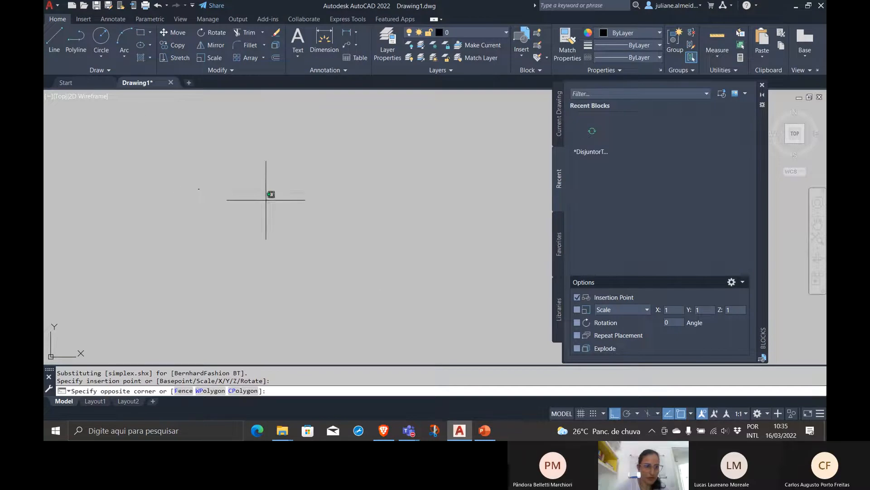
left_click(123, 141)
type("s")
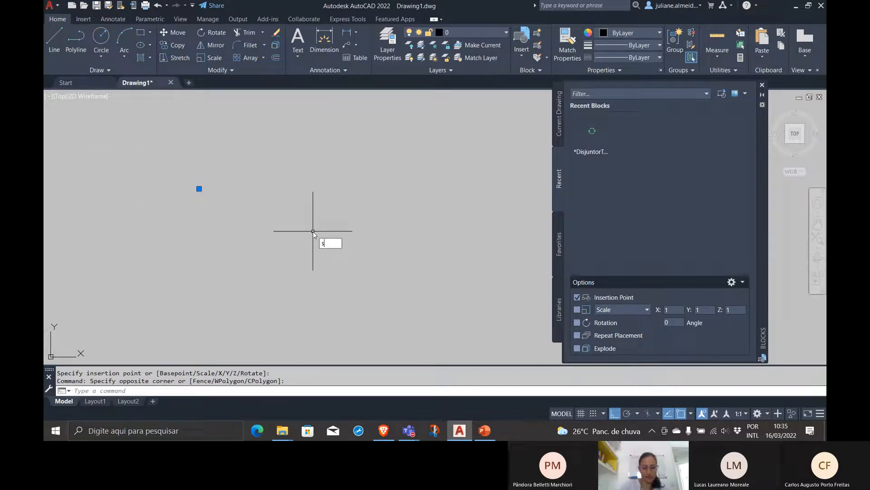
type("cale")
key("Return")
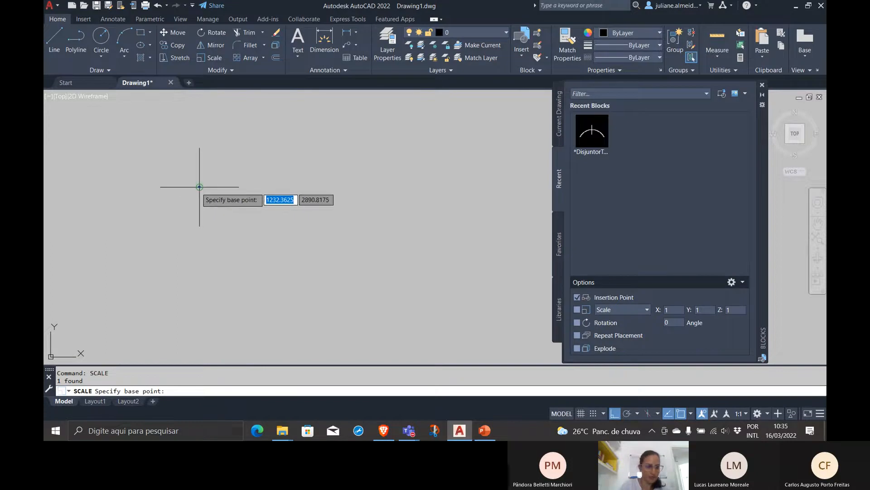
left_click(199, 186)
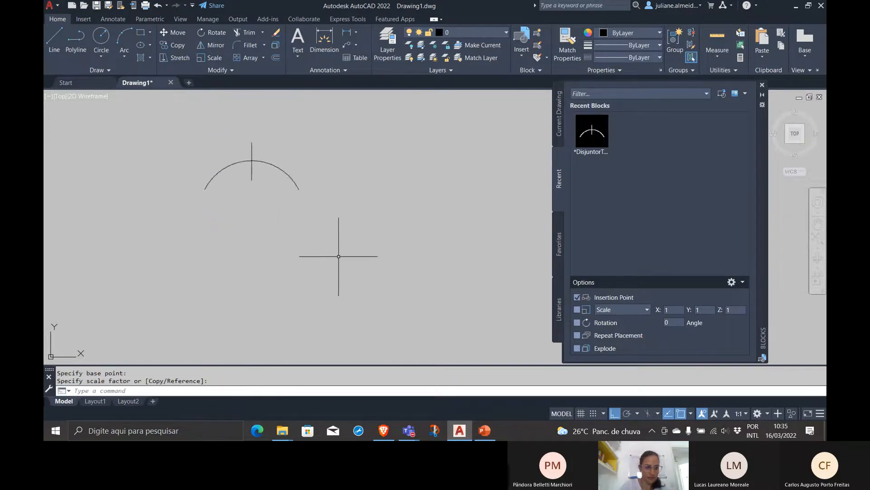
Move the circuit breaker block horizontally about 5270 units to the right, placing it above the upper horizontal line
scroll(200, 206, "down", 5)
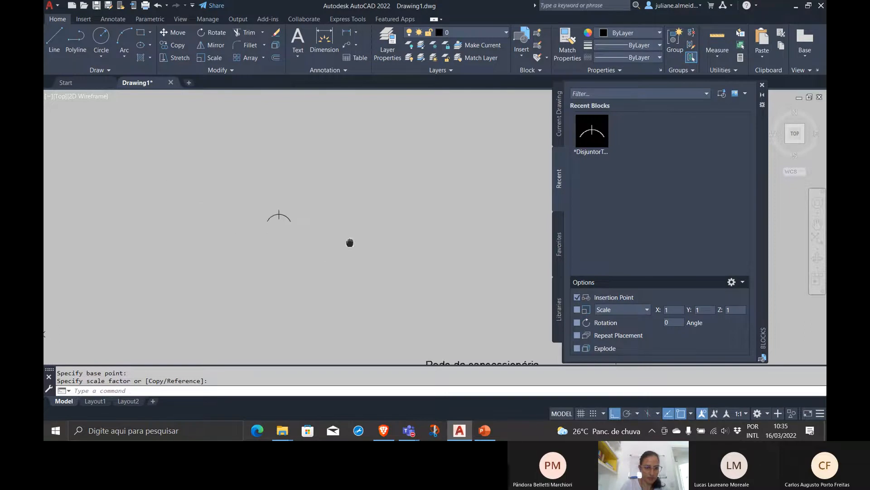
scroll(200, 206, "down", 2)
middle_click_drag(200, 206, 121, 194)
left_click(120, 193)
left_click(84, 177)
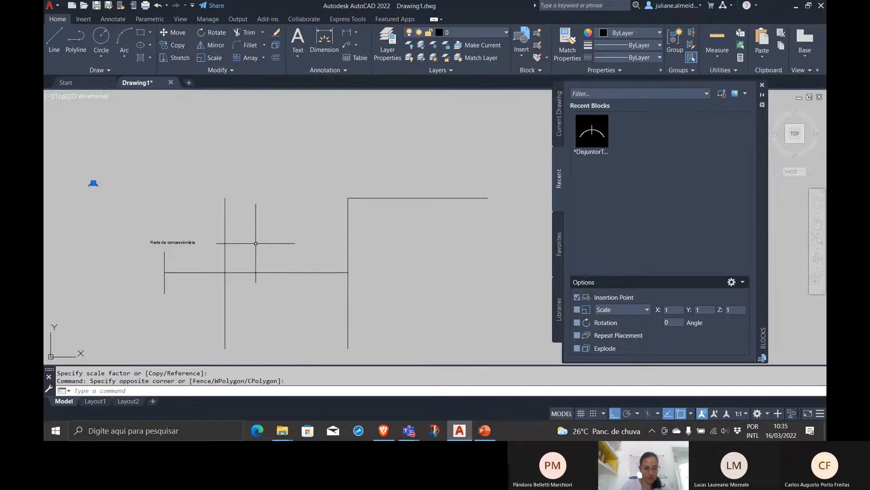
key("Return")
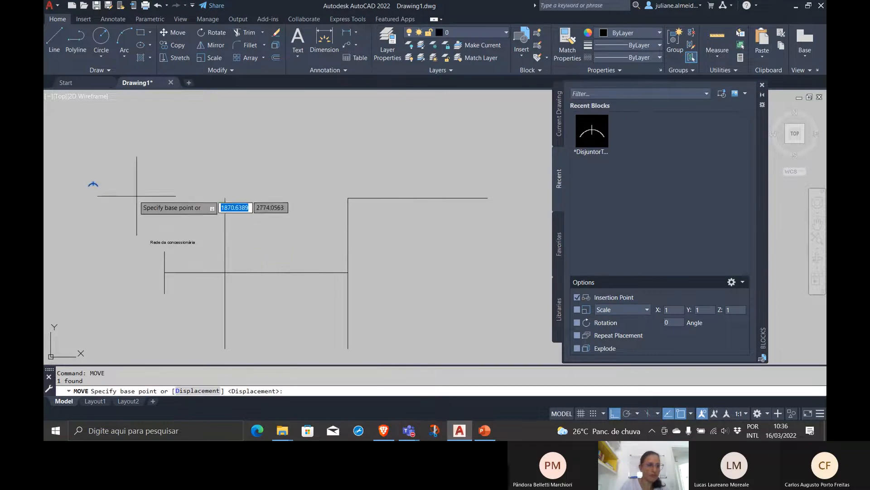
left_click(93, 186)
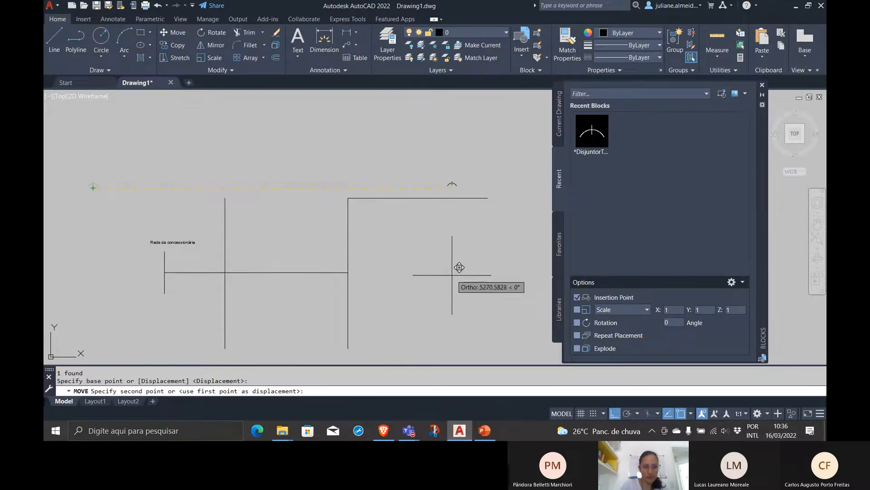
left_click(452, 271)
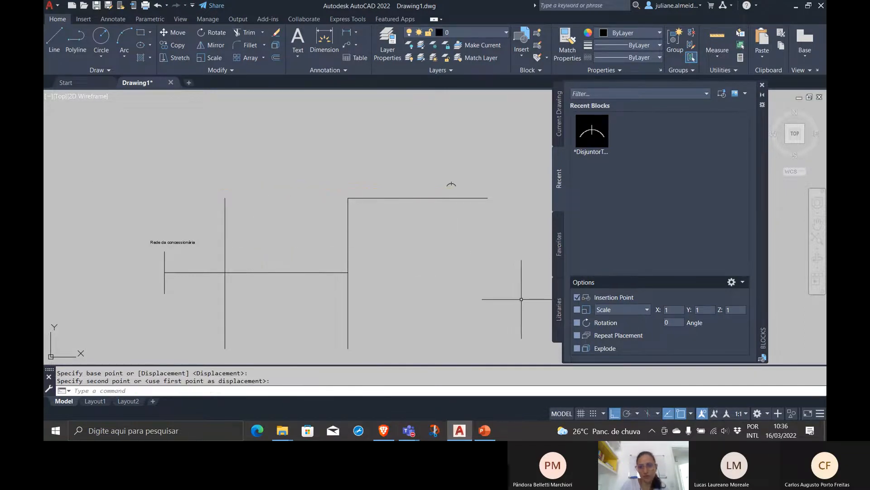
Scale the circuit breaker block by a factor of 1.5 from the left end of its arc
scroll(457, 154, "up", 5)
left_click(476, 237)
left_click(422, 204)
type("scale")
key("Return")
left_click(421, 226)
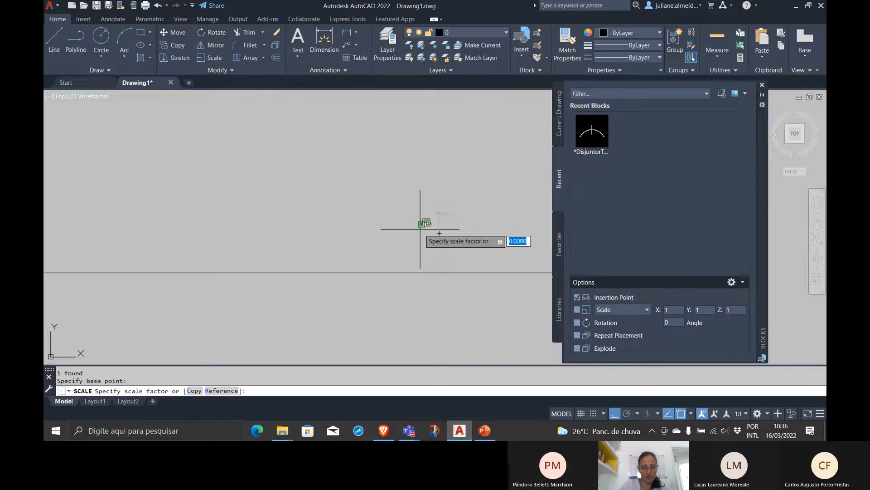
type("1")
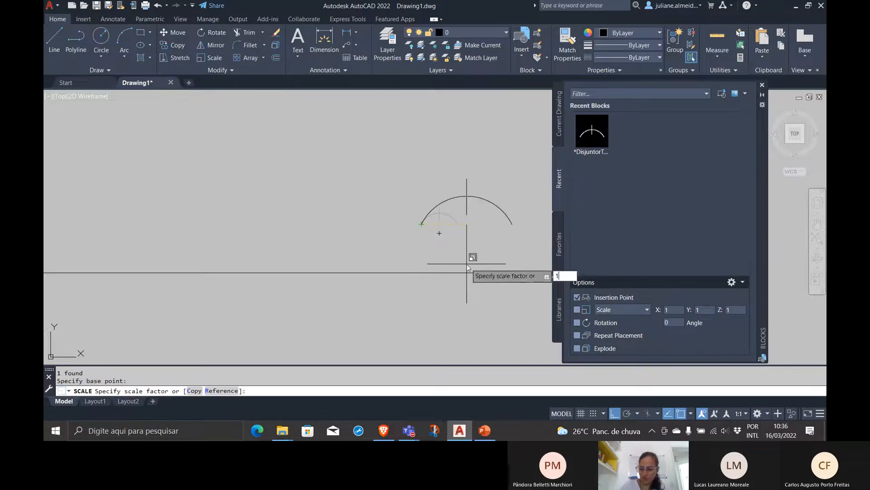
type(".5")
key("Return")
Insert the fase neutro terra drawing as a block just below the upper horizontal line, under the circuit breaker symbol
scroll(469, 272, "down", 10)
middle_click_drag(476, 276, 431, 192)
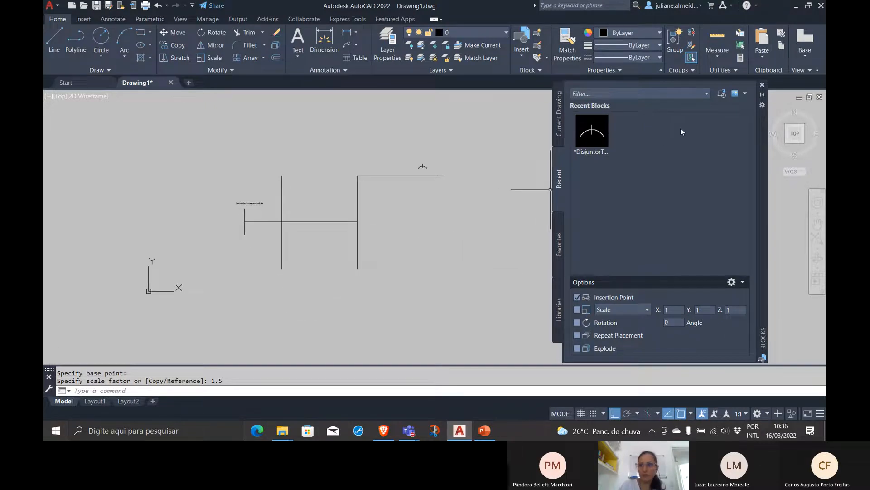
left_click(722, 95)
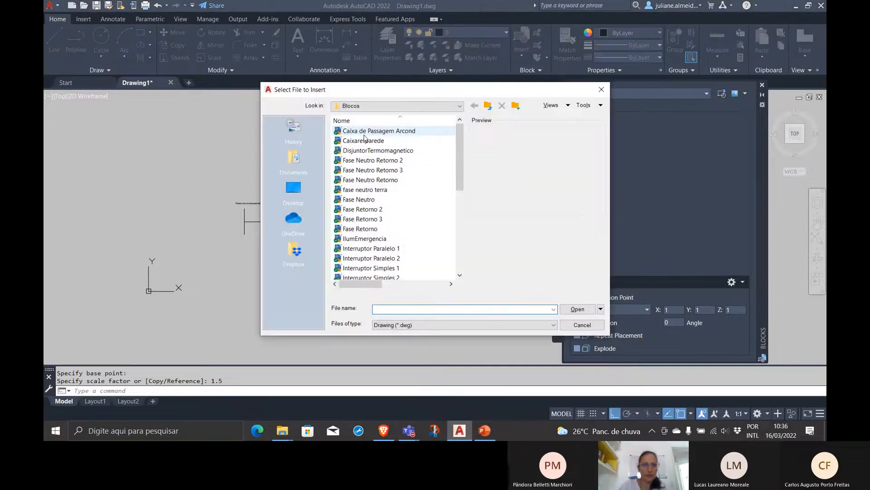
left_click(409, 190)
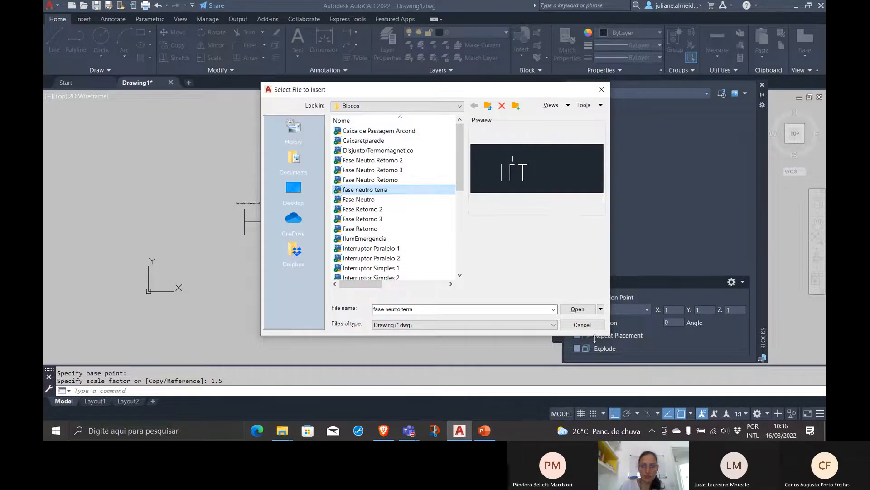
left_click(577, 309)
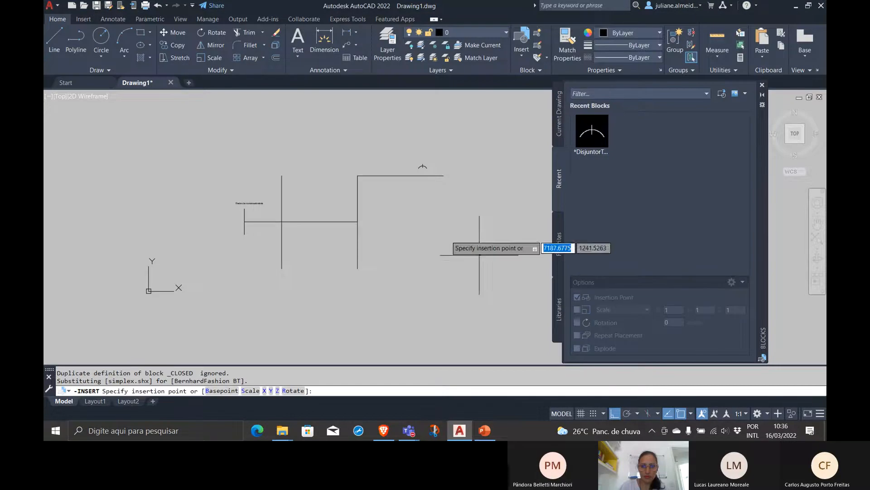
left_click(421, 191)
Scale the newly inserted fase neutro terra block by a factor of 10 from a base point on the block
left_click(432, 201)
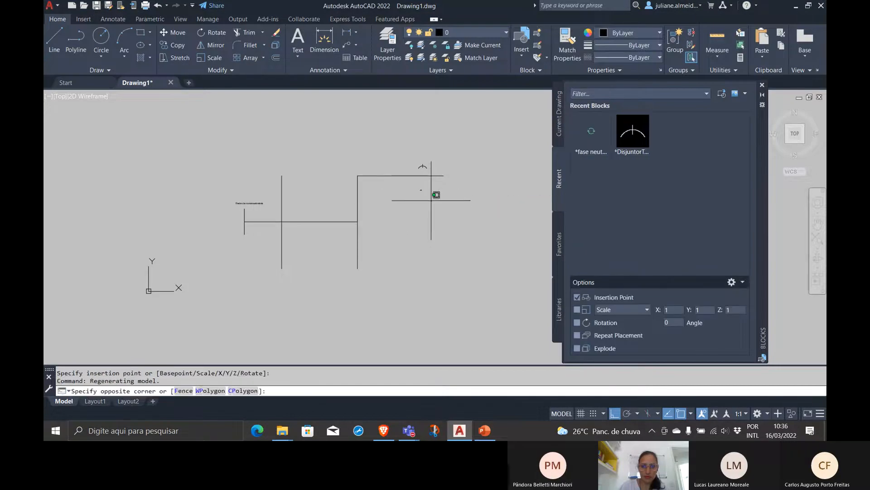
left_click(412, 185)
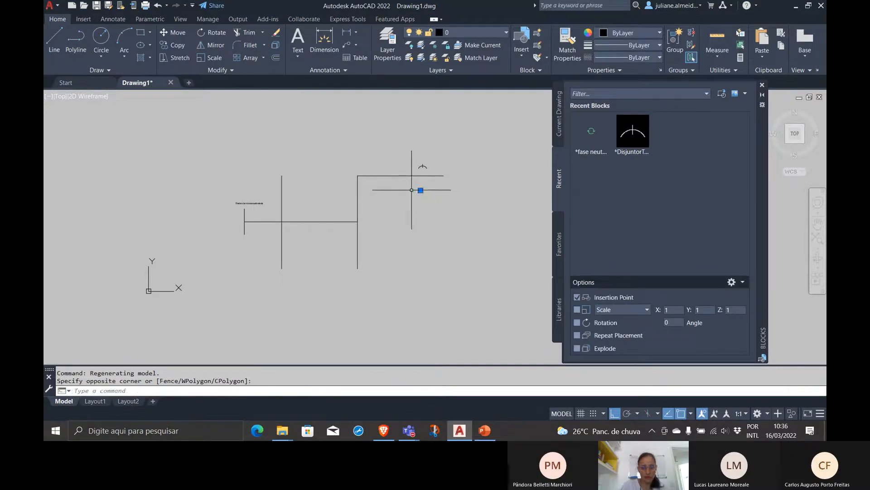
type("scale")
key("Return")
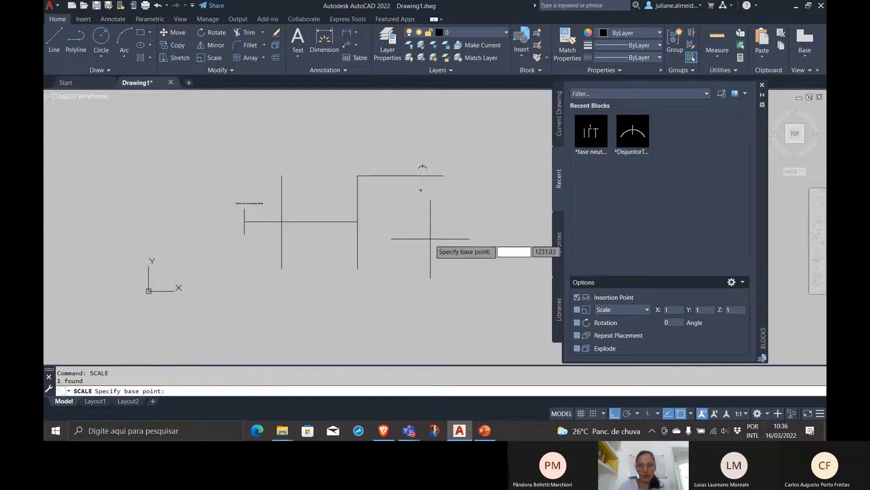
scroll(424, 186, "up", 3)
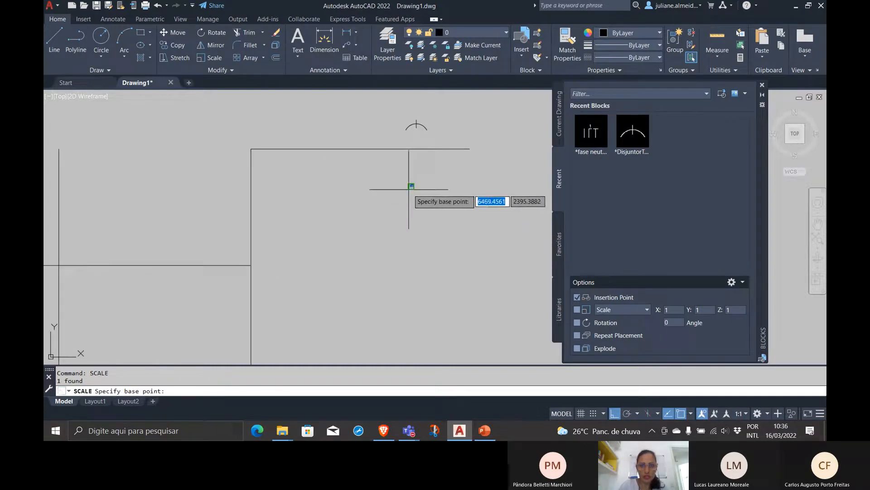
left_click(410, 185)
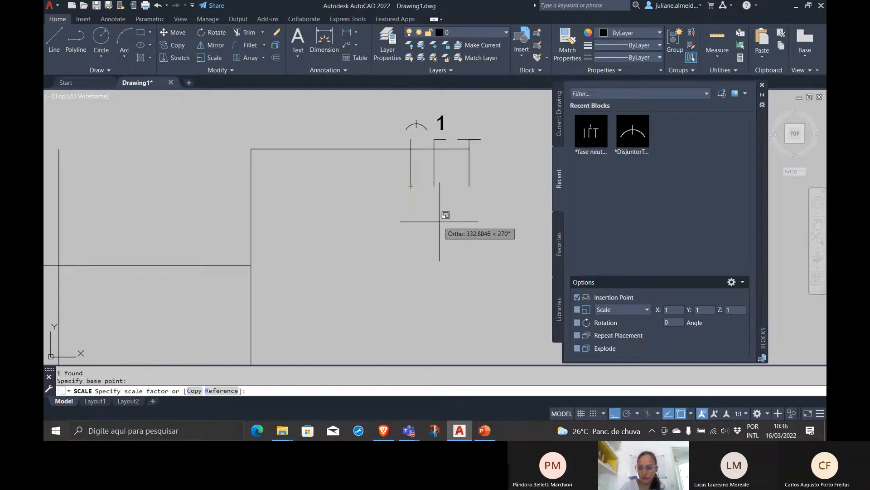
type("10")
key("Return")
scroll(440, 222, "down", 3)
middle_click_drag(439, 222, 488, 213)
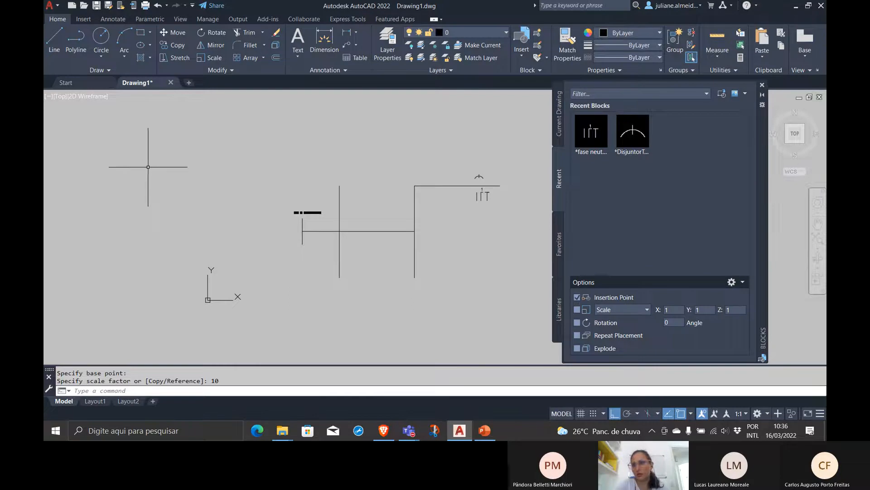
Move the fase neutro terra block straight up, placing it above the circuit breaker symbol
left_click(502, 199)
left_click(473, 194)
type("move")
key("Return")
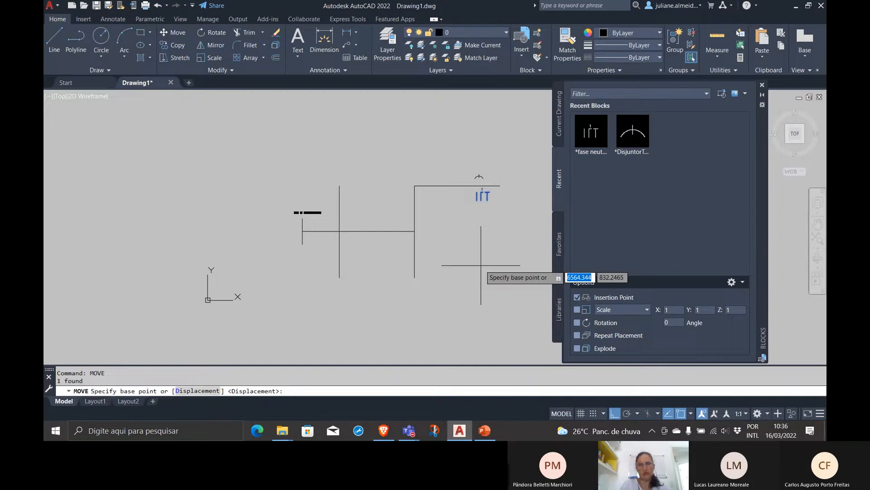
left_click(481, 198)
left_click(459, 153)
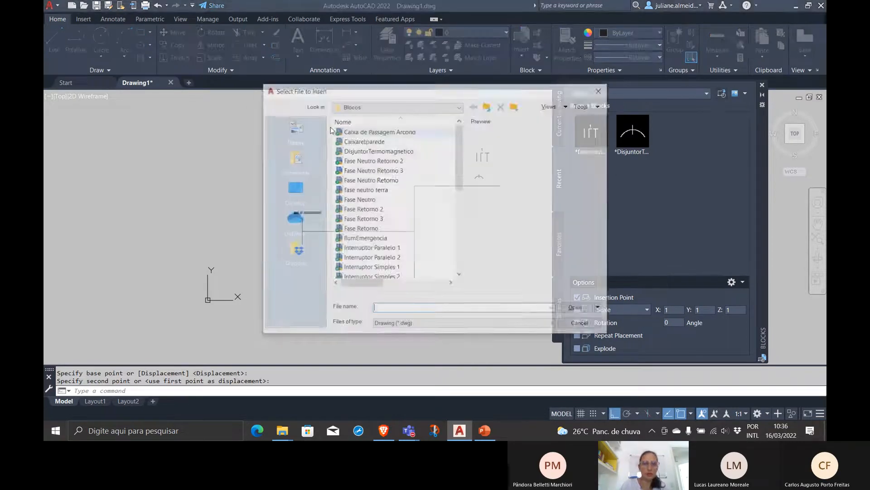
scroll(352, 155, "down", 6)
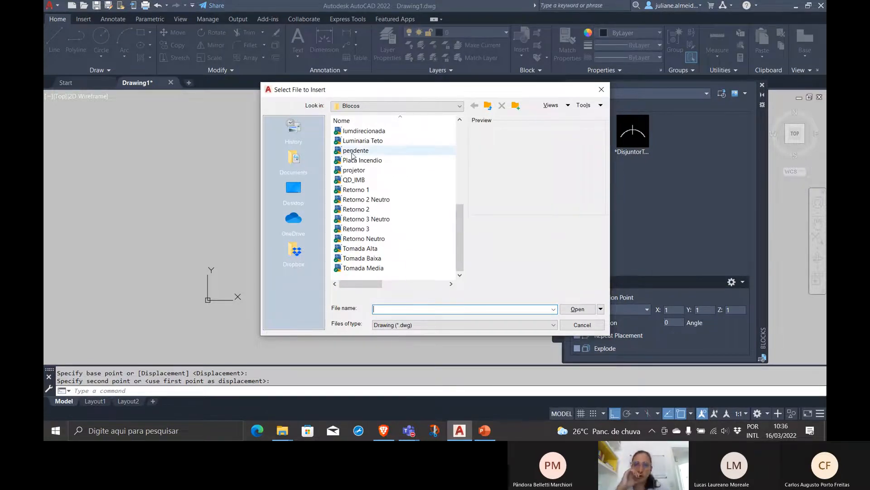
scroll(353, 154, "up", 6)
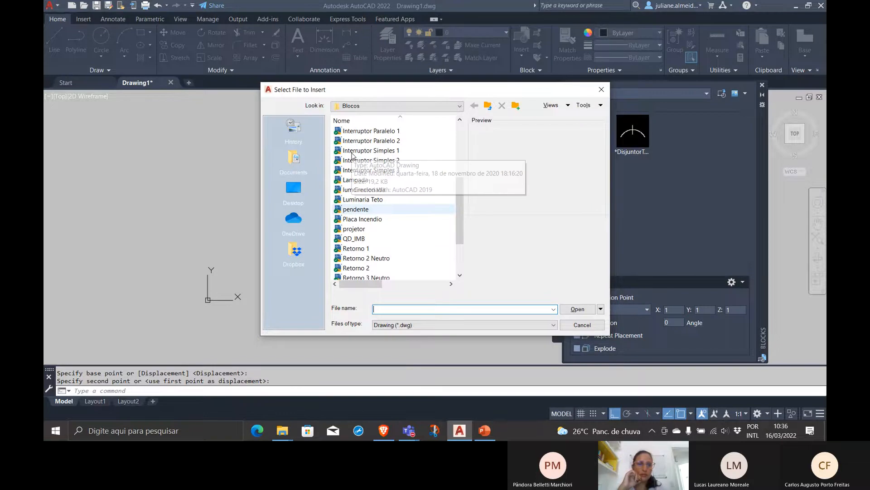
left_click(575, 326)
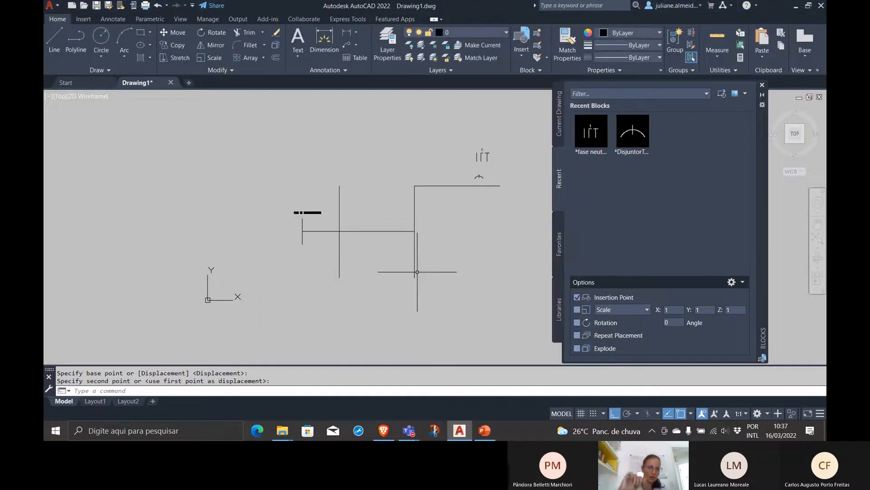
scroll(313, 226, "up", 5)
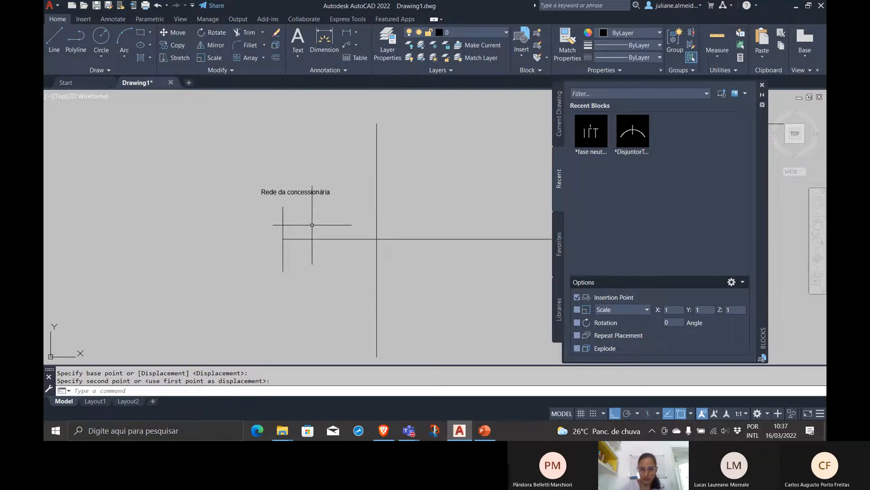
scroll(312, 224, "down", 4)
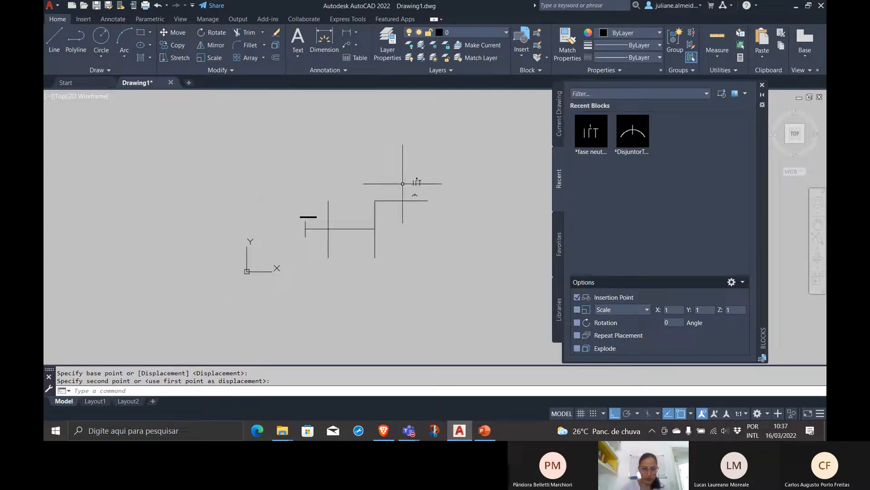
type("DIMED")
key("Return")
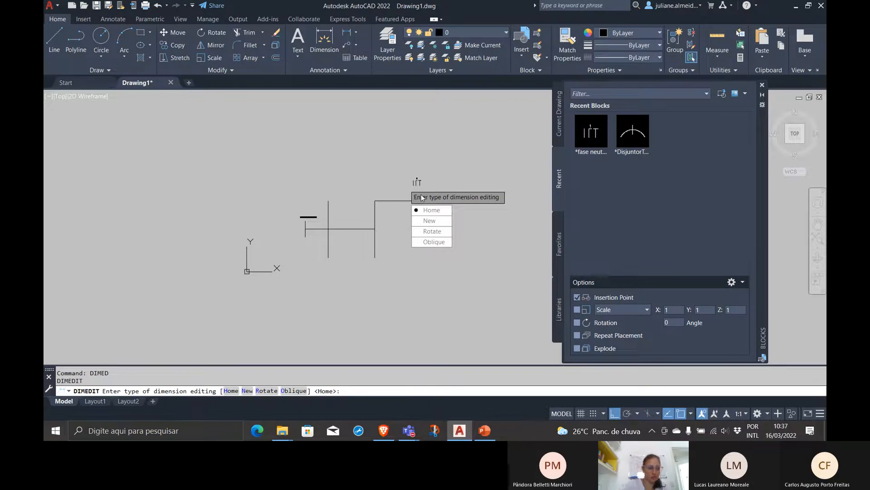
key("Escape")
key("Escape")
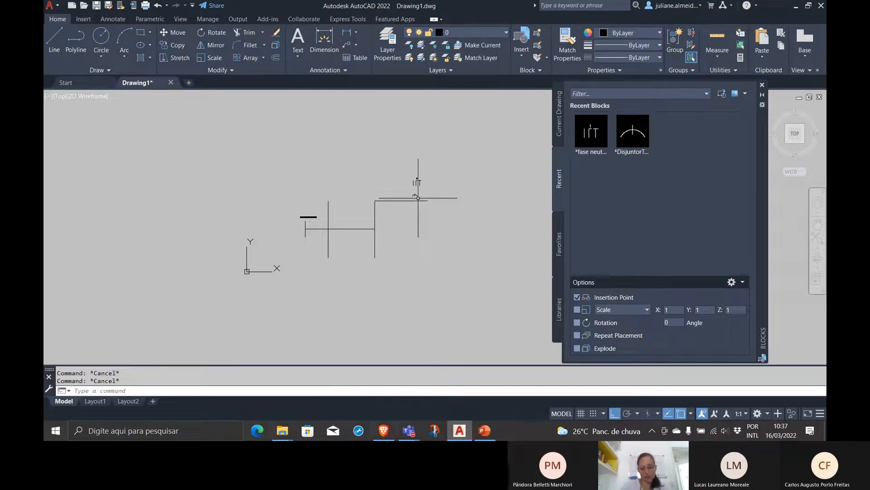
Draw a small horizontal rectangle above the fase neutro terra symbol
type("rec")
key("Return")
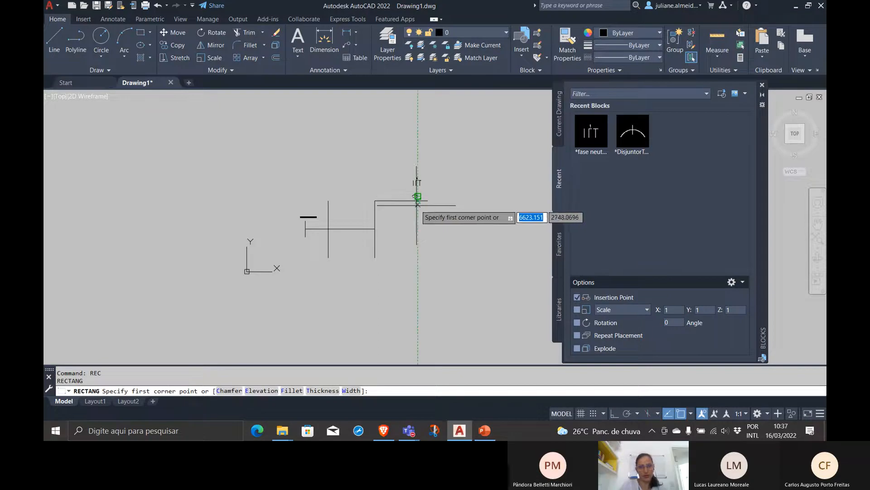
left_click(386, 158)
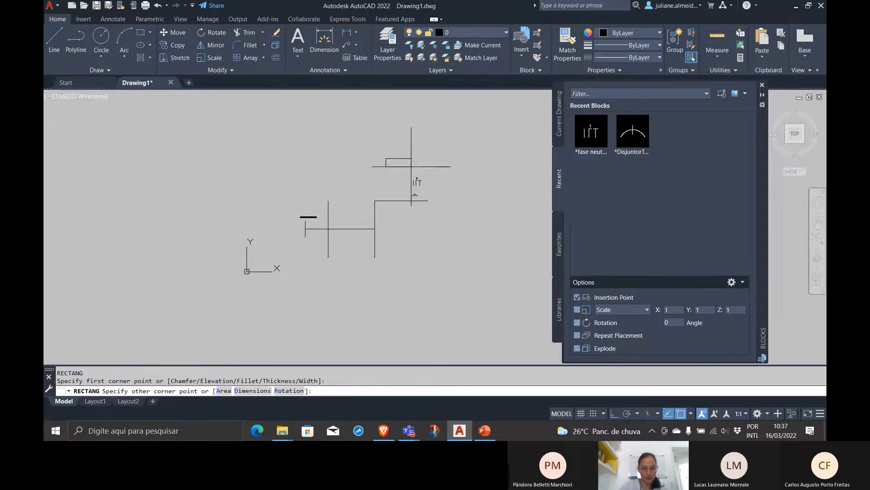
left_click(411, 167)
Narrow the text frame of the "Rede da concessionária" label to about 801 units and close the Blocks palette
left_click(316, 219)
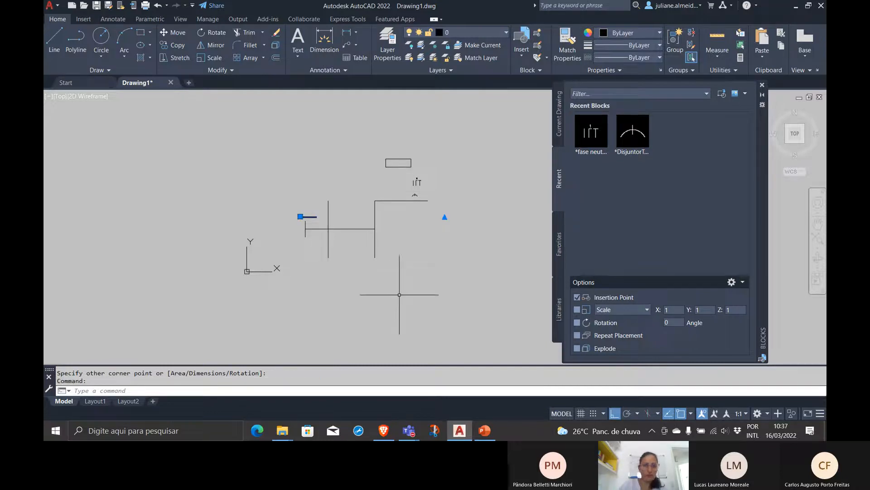
double_click(312, 217)
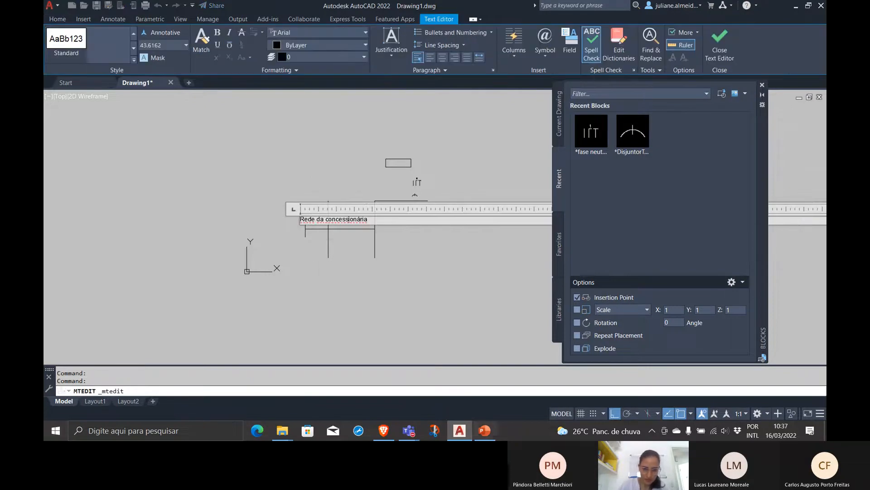
scroll(313, 239, "down", 4)
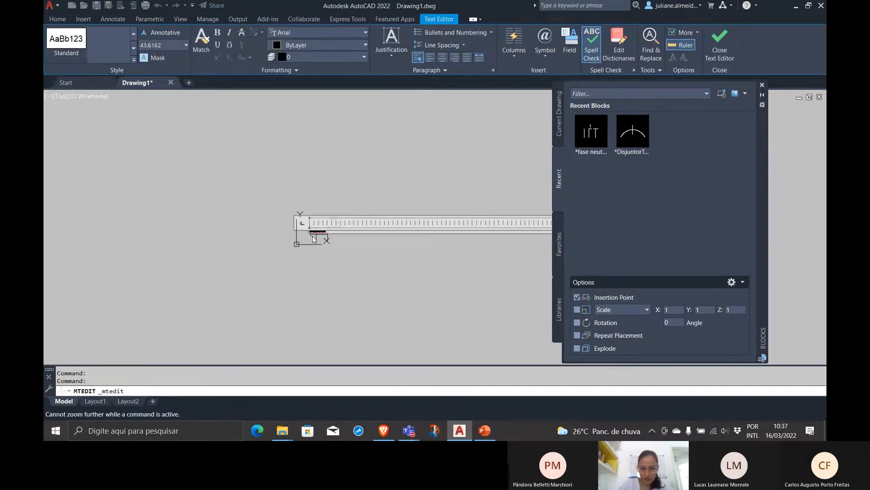
left_click(762, 86)
left_click_drag(597, 223, 335, 241)
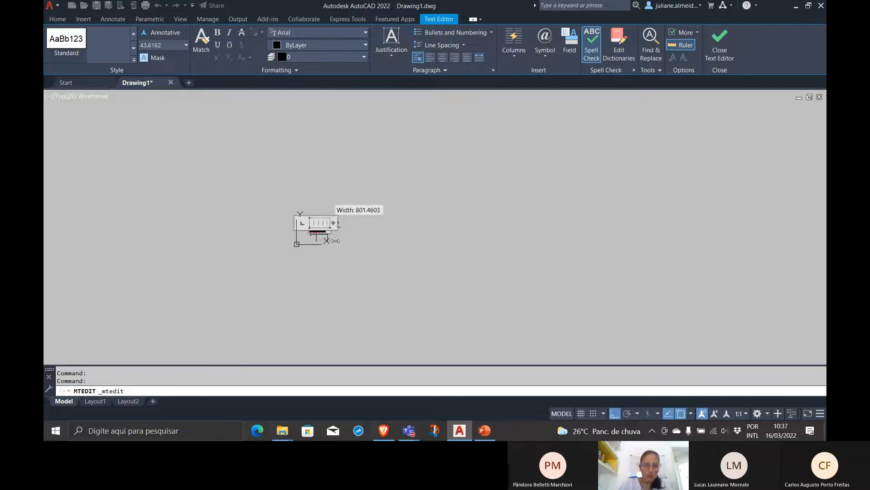
left_click_drag(334, 241, 336, 244)
left_click(351, 244)
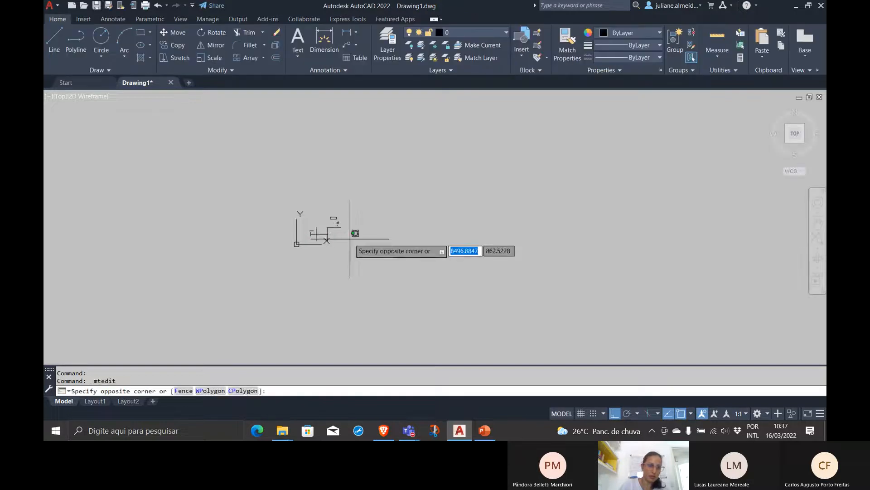
Copy the "Rede da concessionária" label, with Ortho off, to the upper-left corner of the rectangle
scroll(303, 232, "up", 10)
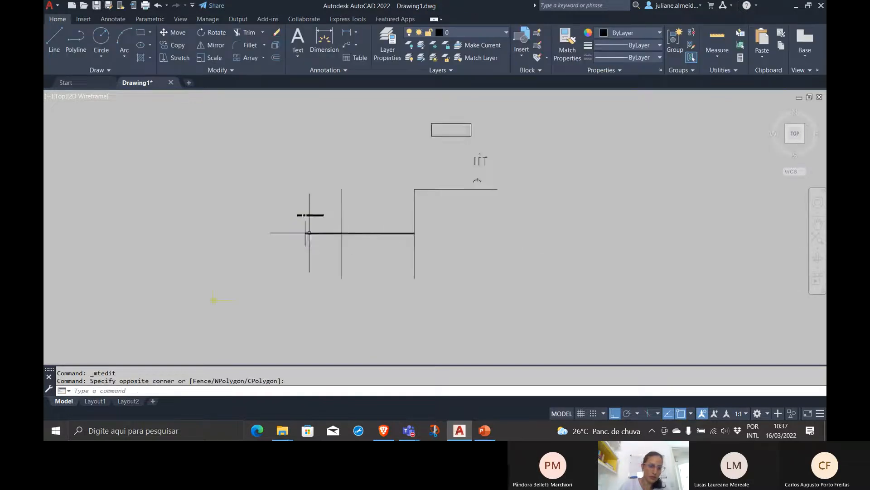
middle_click_drag(509, 140, 456, 270)
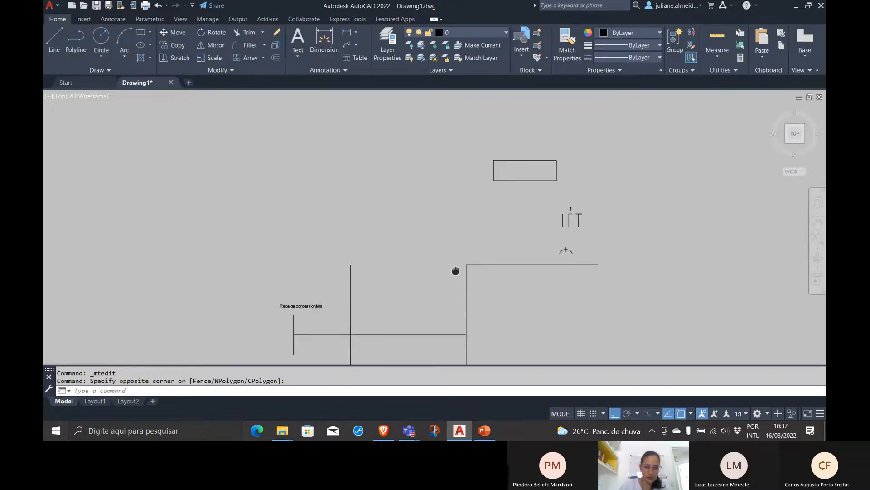
left_click(304, 305)
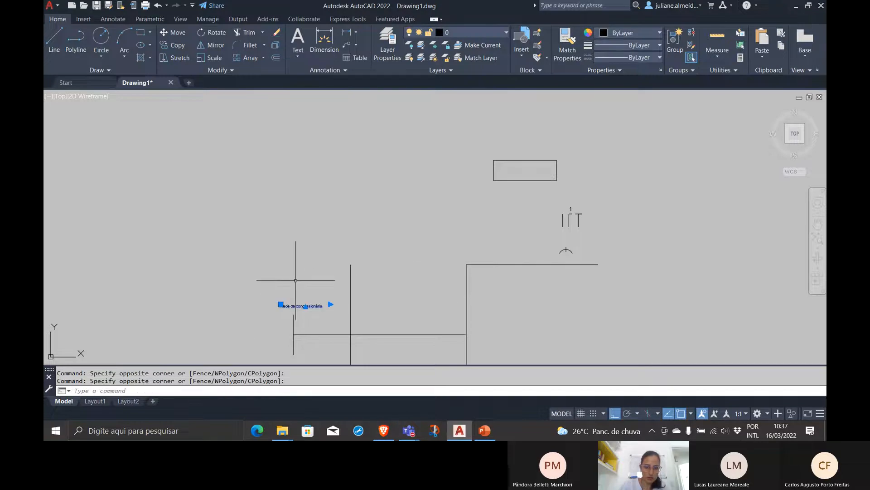
type("co")
key("Return")
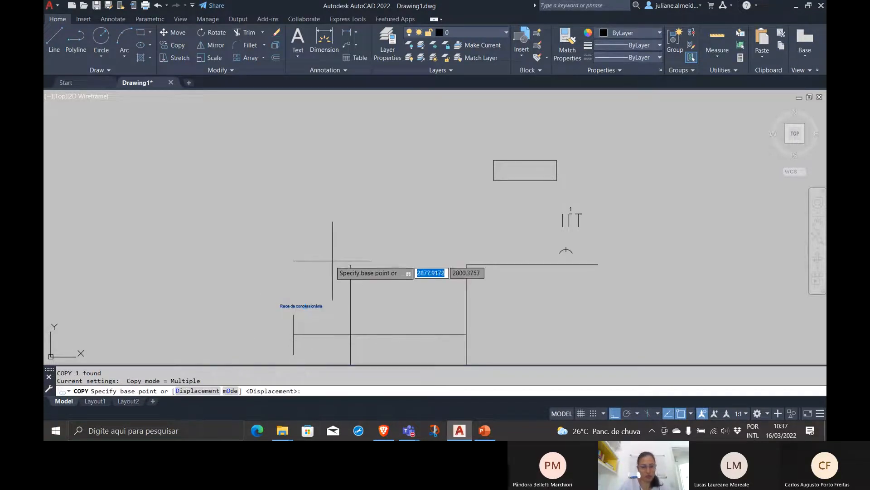
left_click(280, 302)
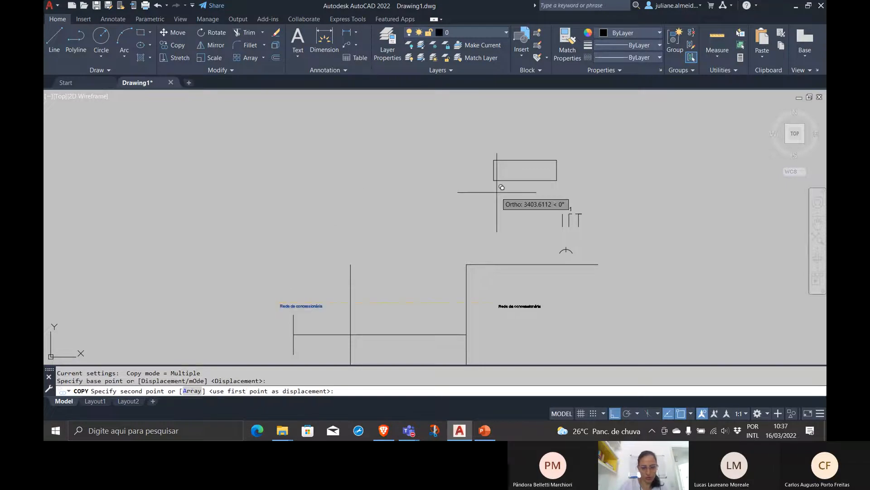
key("F8")
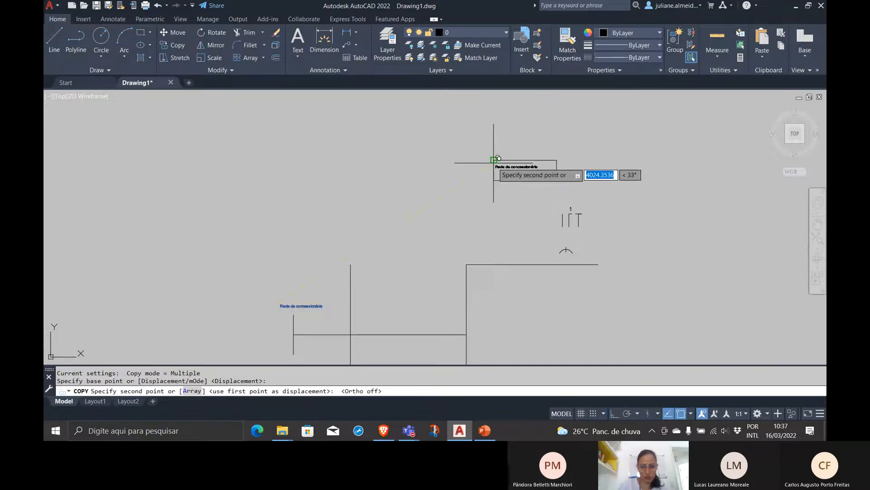
left_click(496, 161)
key("Return")
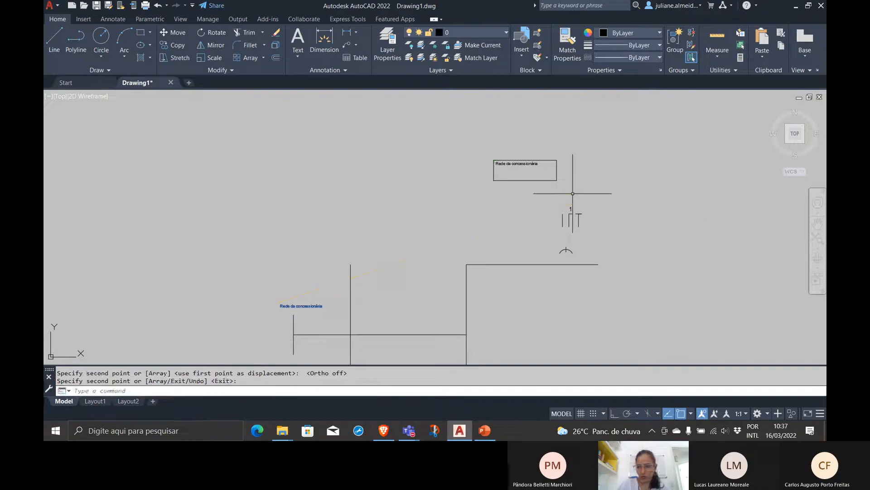
Scale the copied label by about 2.68, from the rectangle's upper-left corner to its lower-right corner
double_click(532, 166)
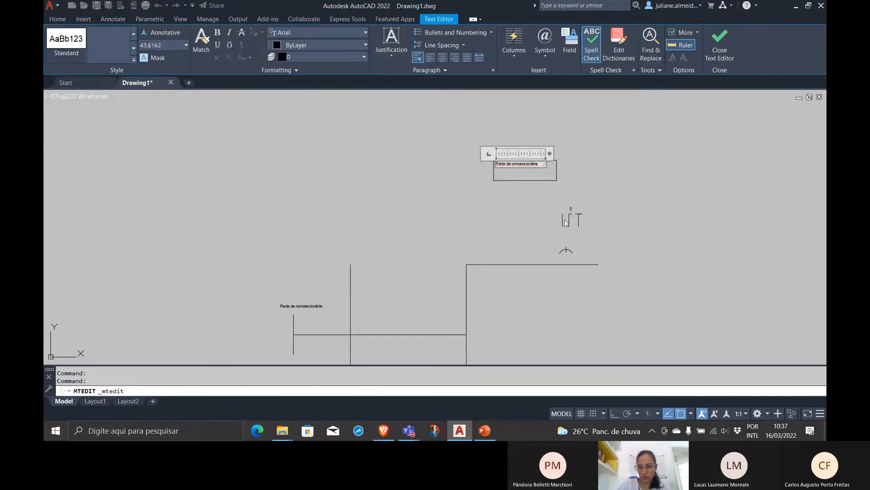
left_click(588, 198)
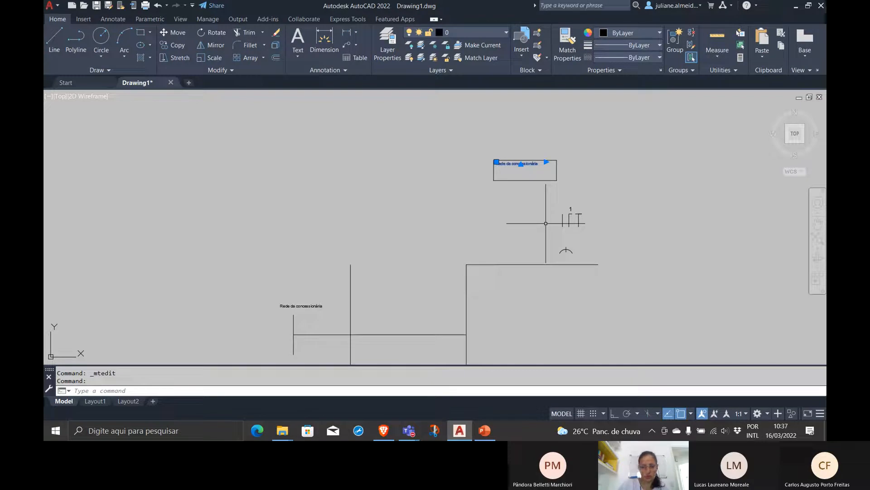
type("sca")
key("Return")
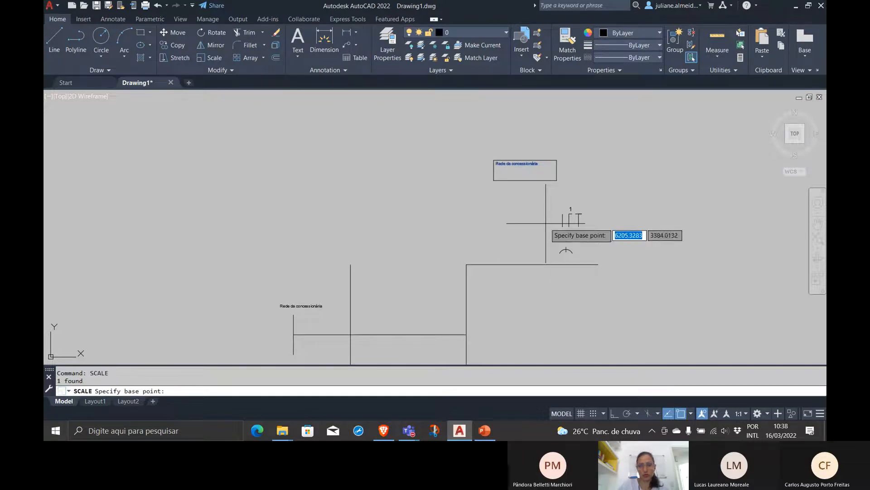
left_click(493, 160)
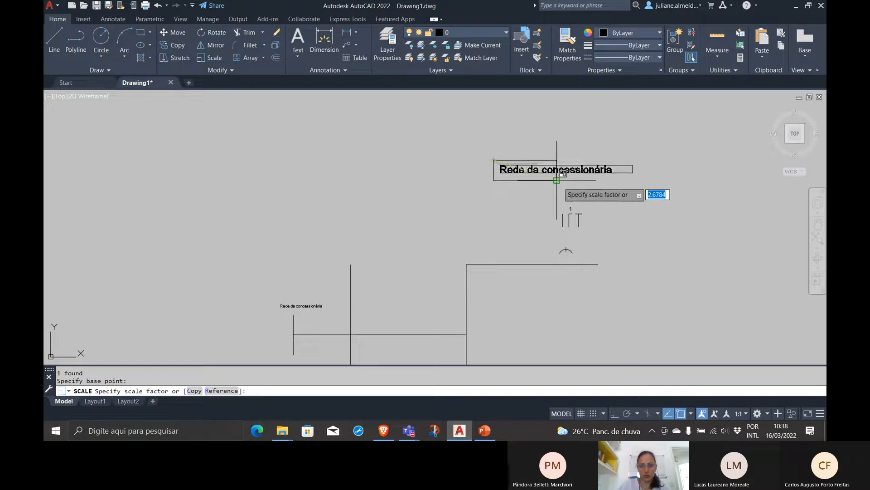
left_click(556, 180)
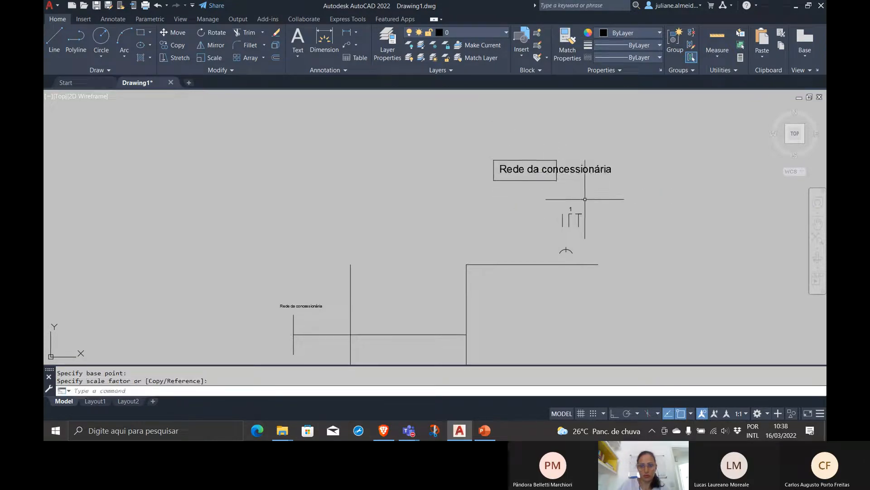
Narrow the text frame of the label over the rectangle and replace its text with "MED"
double_click(594, 169)
left_click_drag(638, 155, 554, 156)
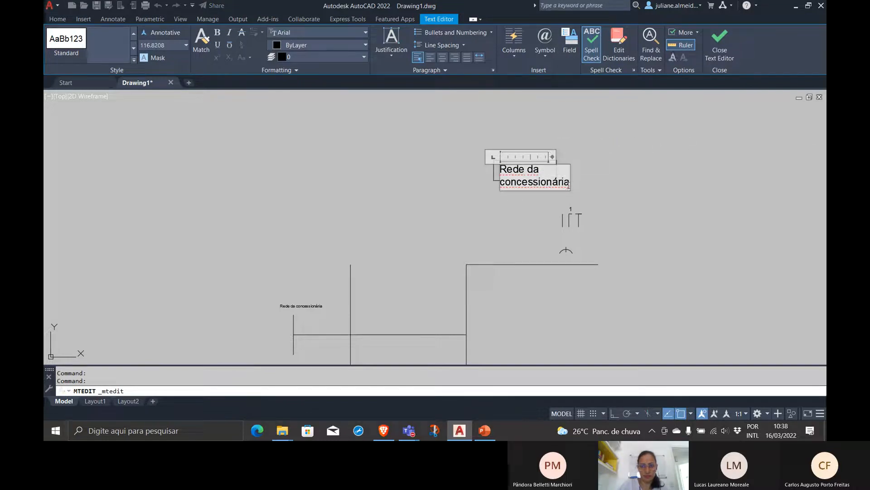
key("BackSpace")
key("BackSpace")
key("BackSpace")
key("BackSpace")
key("BackSpace")
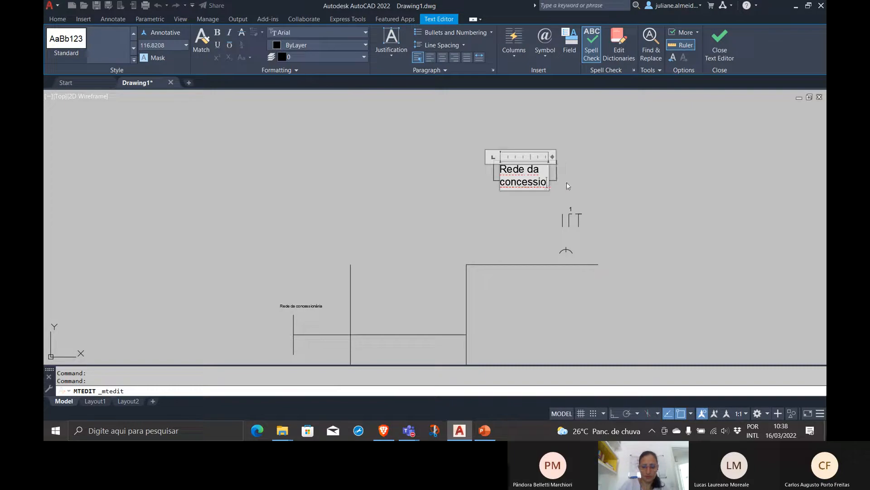
key("BackSpace")
key("BackSpace")
key("BackSpace")
key("BackSpace")
key("BackSpace")
key("BackSpace")
key("BackSpace")
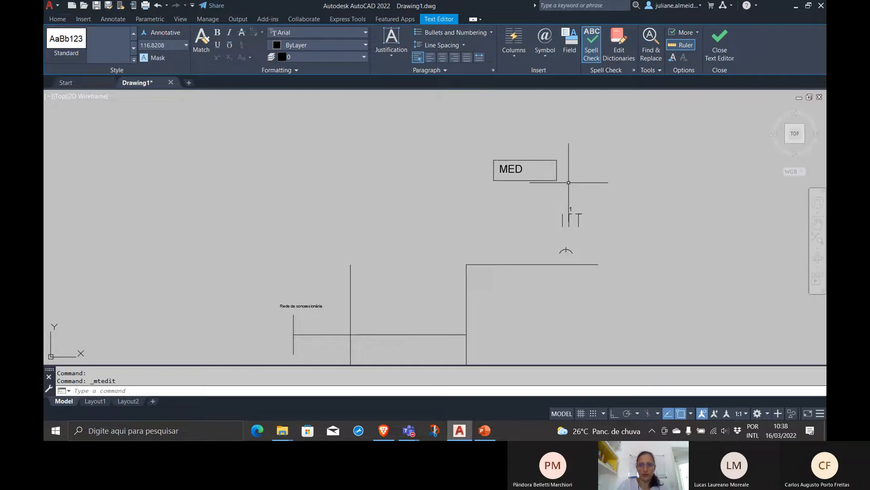
Move the "MED" label to the middle of its rectangle
left_click(567, 175)
left_click(524, 172)
left_click(521, 193)
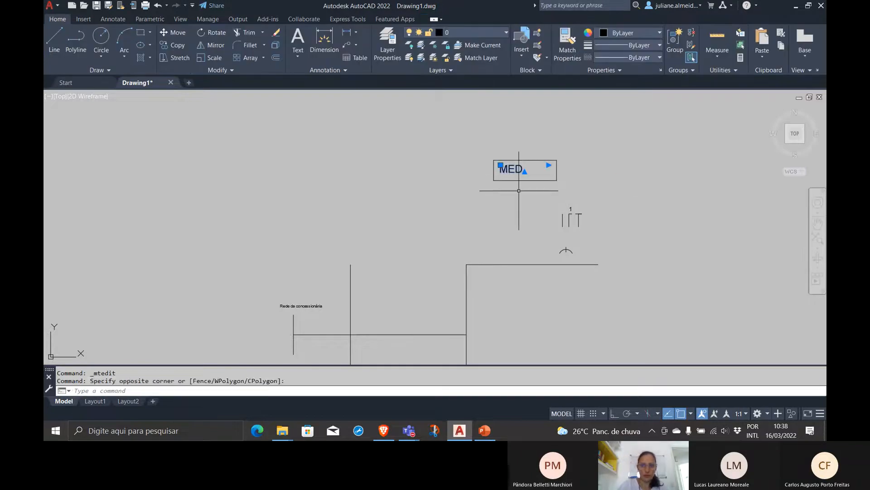
key("Return")
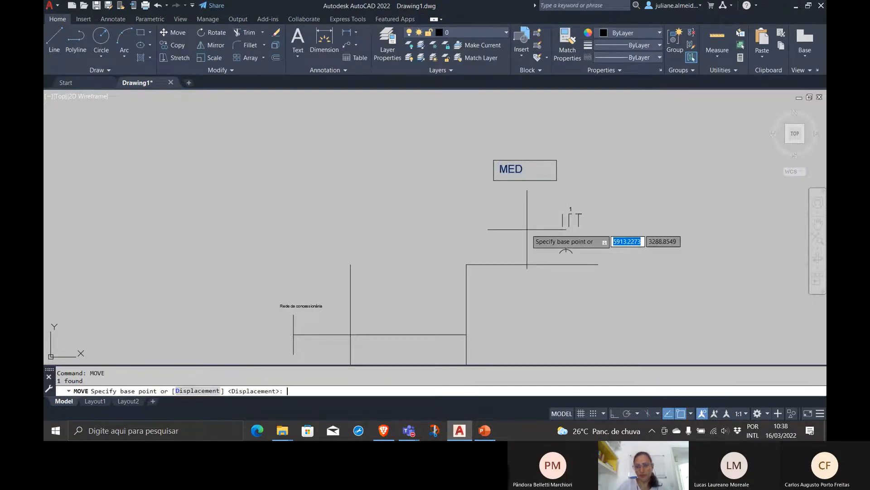
left_click(510, 169)
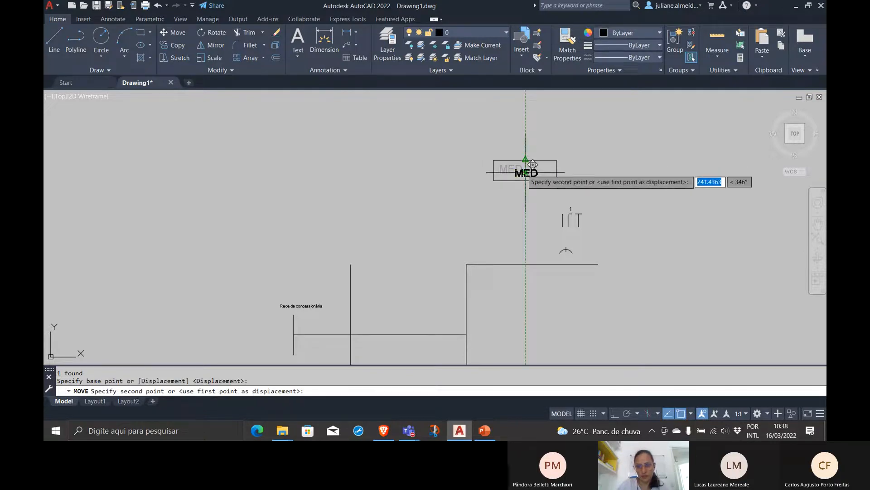
left_click(522, 170)
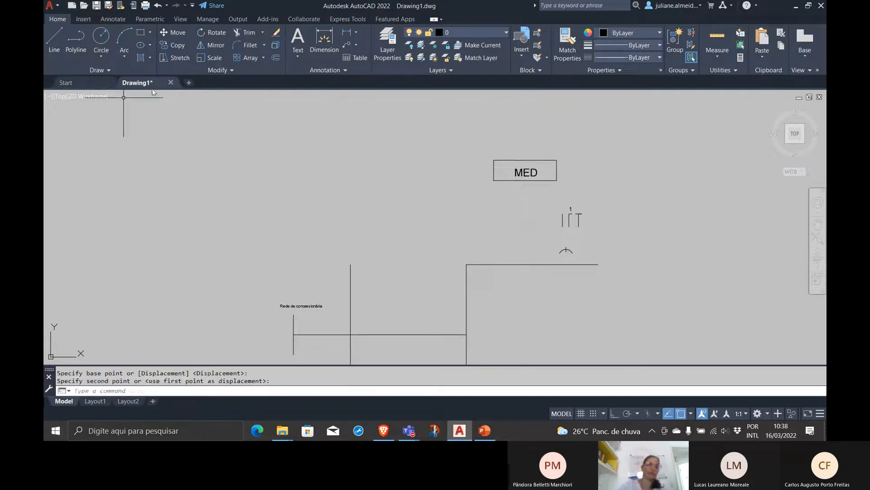
Scale the rectangle and its "MED" label together by .75 from the rectangle's lower-left corner
left_click(563, 189)
left_click(448, 145)
type("scale")
key("Return")
left_click(499, 181)
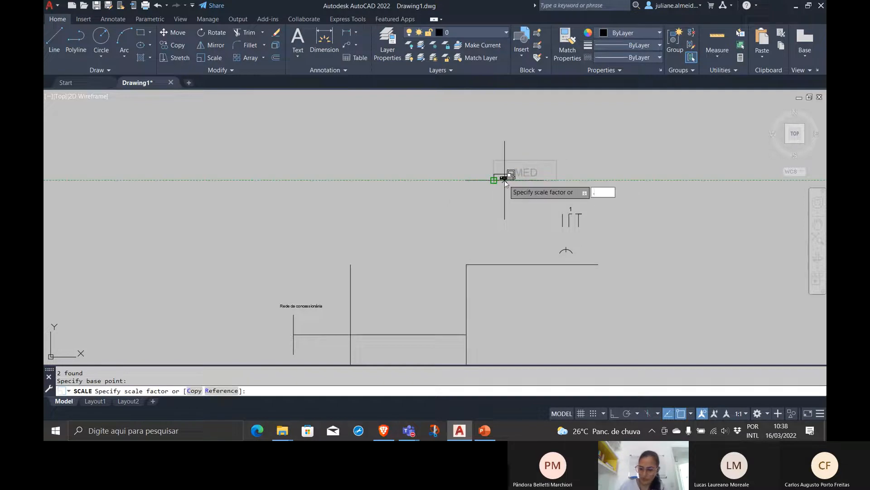
type(".75")
key("Return")
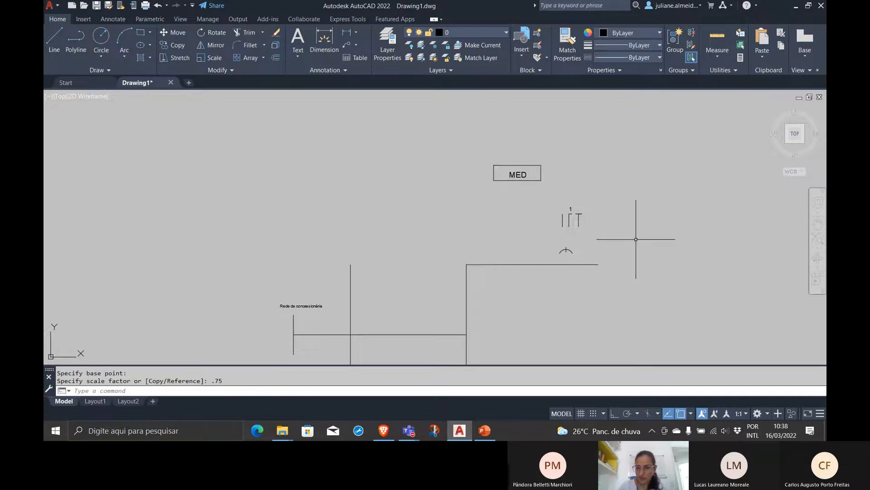
Scale the "MED" rectangle and label by .75 once more, from the same lower-left corner
left_click(564, 183)
left_click(464, 151)
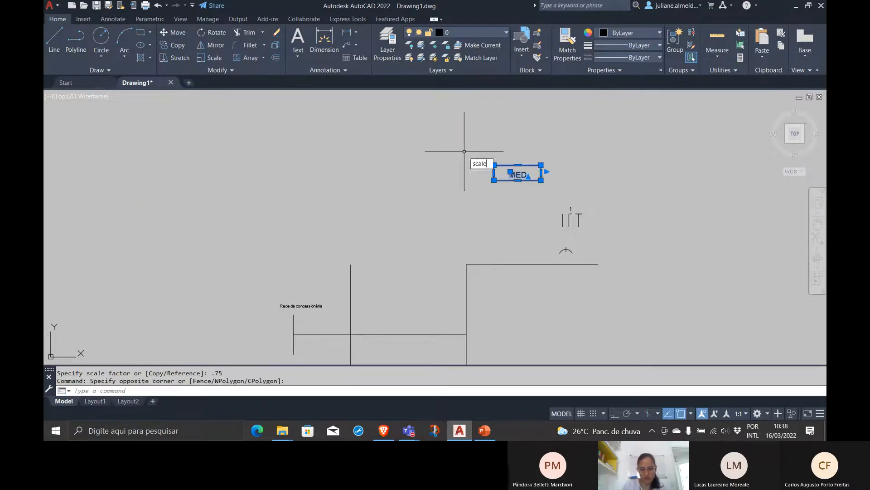
key("Return")
left_click(494, 180)
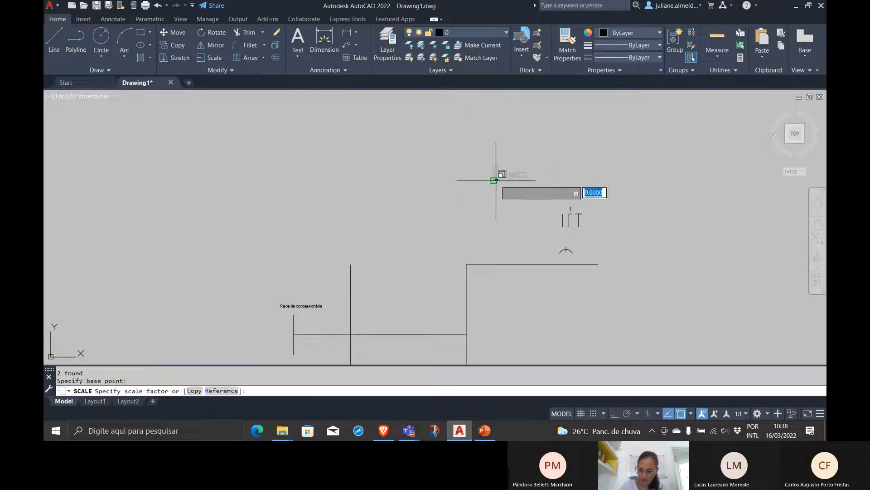
key("Return")
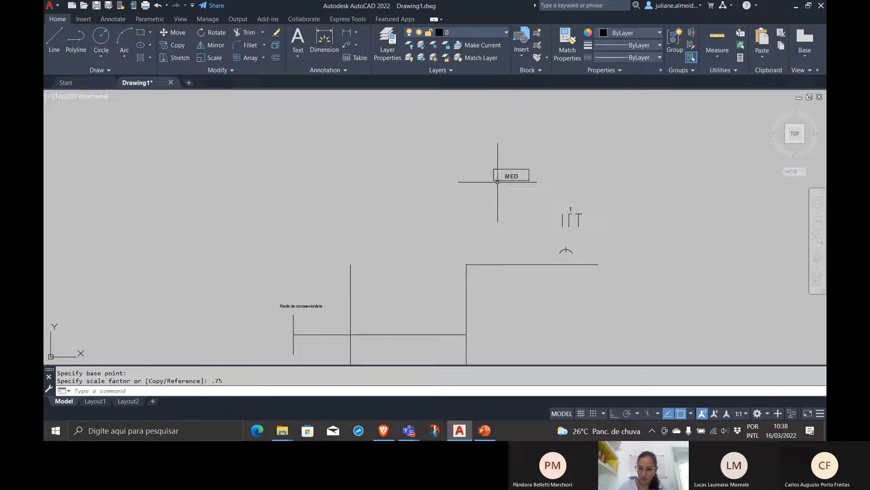
Move the labelled "MED" rectangle by its bottom-edge midpoint onto the horizontal line, between the two leftmost vertical lines
left_click(537, 179)
left_click(478, 154)
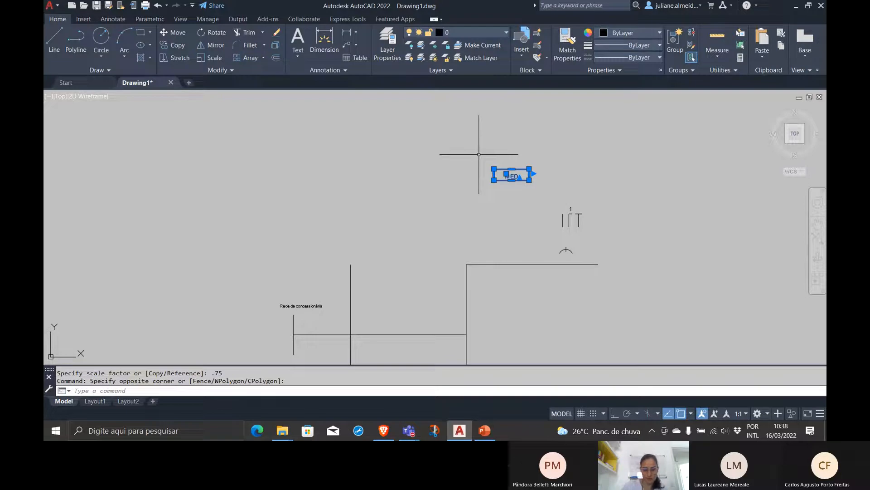
key("Return")
left_click(511, 180)
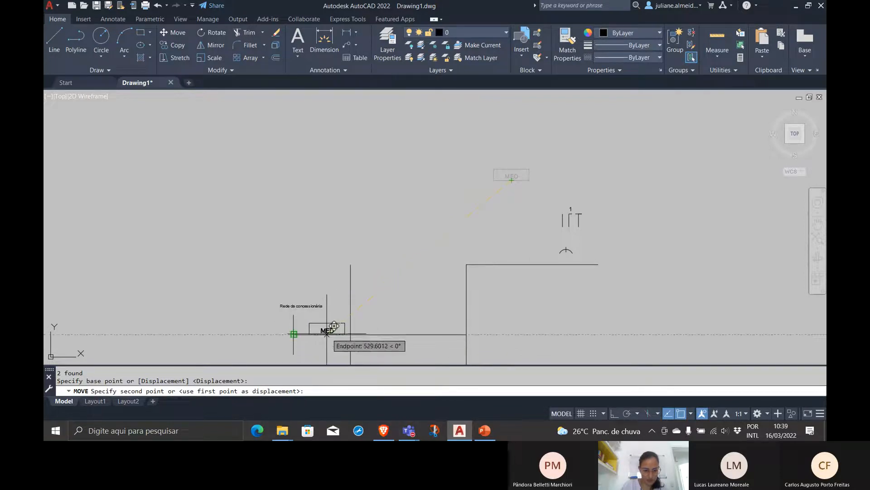
left_click(326, 335)
Move the "Rede da concessionária" label and its short vertical line further left, away from the MED rectangle
scroll(343, 336, "up", 4)
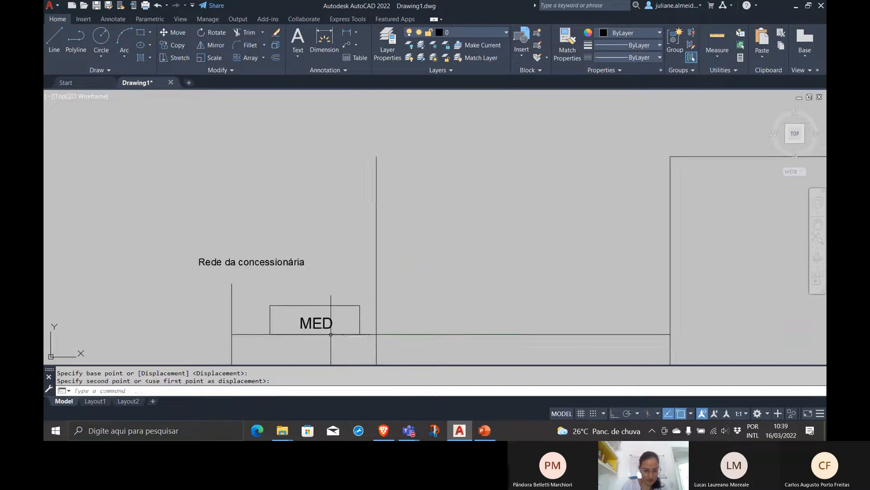
left_click(253, 295)
left_click(200, 264)
left_click(292, 190)
left_click(226, 165)
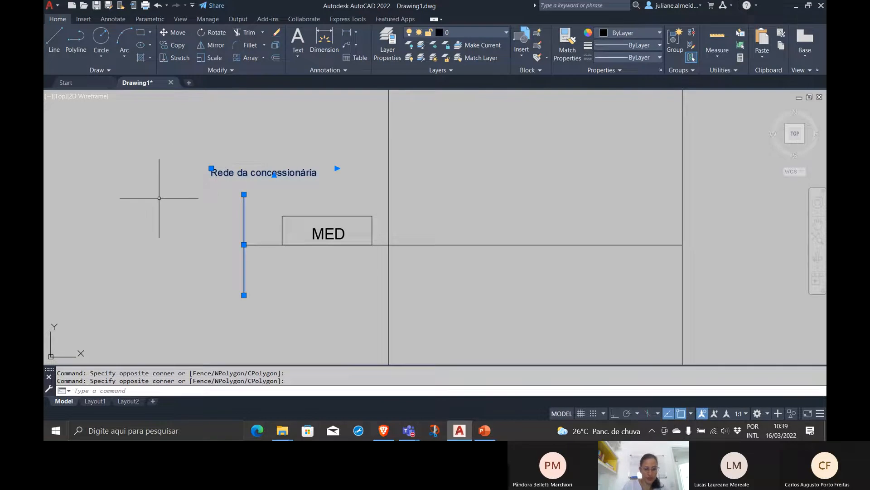
type("m")
key("Return")
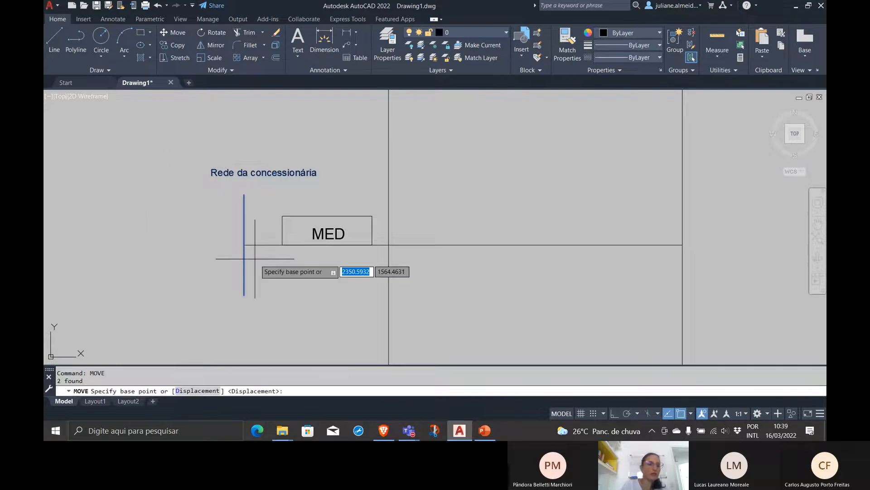
left_click(244, 244)
left_click(164, 244)
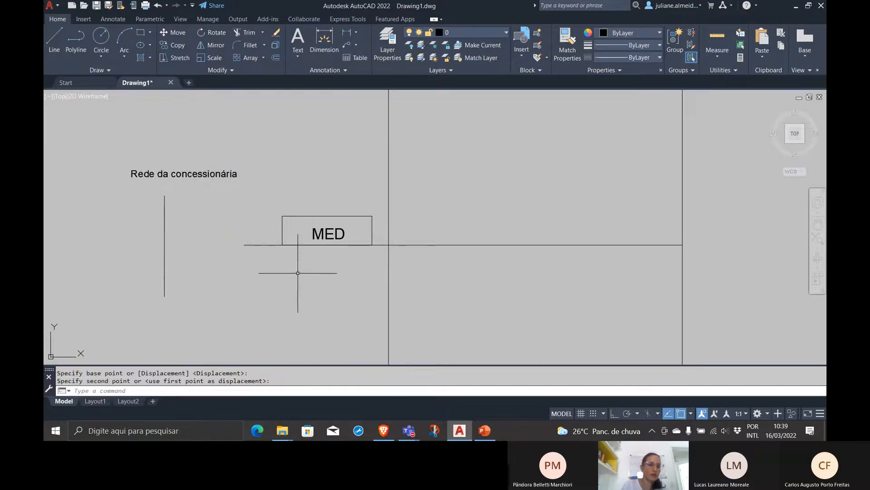
Stretch the left end of the horizontal line to the short vertical line below "Rede da concessionária"
left_click(248, 245)
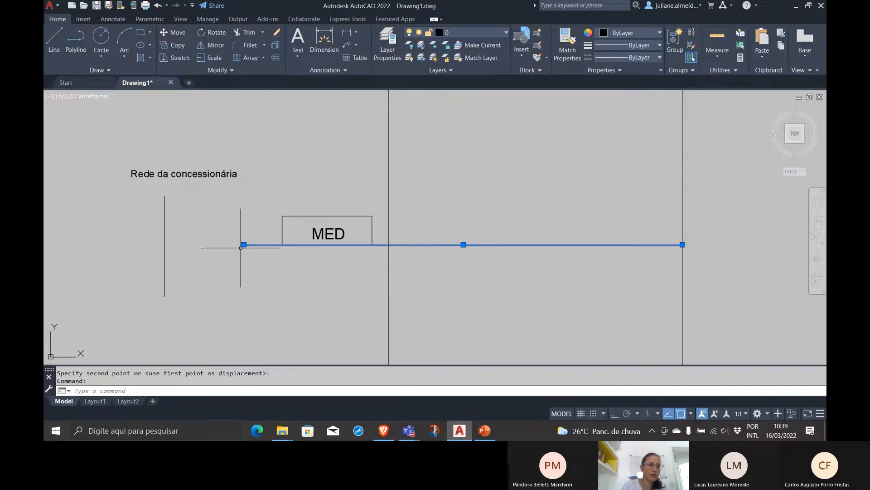
left_click(244, 245)
left_click(164, 245)
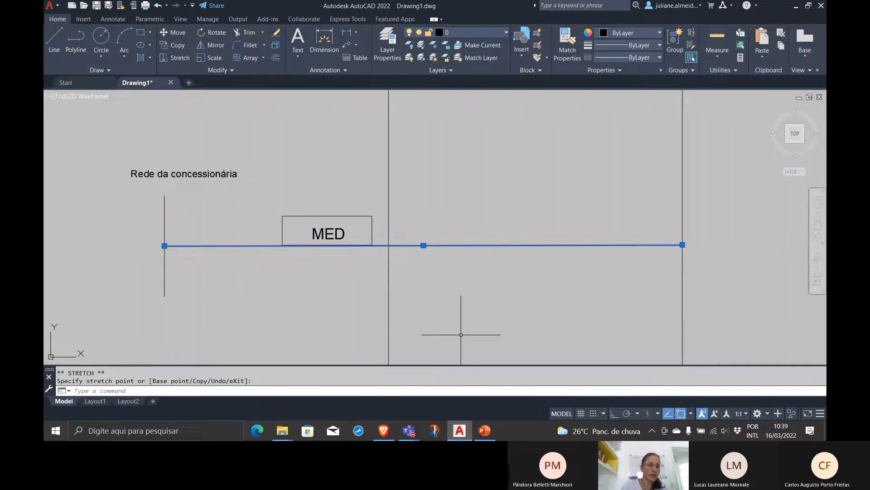
key("Escape")
Move the MED rectangle and label by the right-edge midpoint, left and down onto the horizontal line so the line crosses its middle
left_click(263, 196)
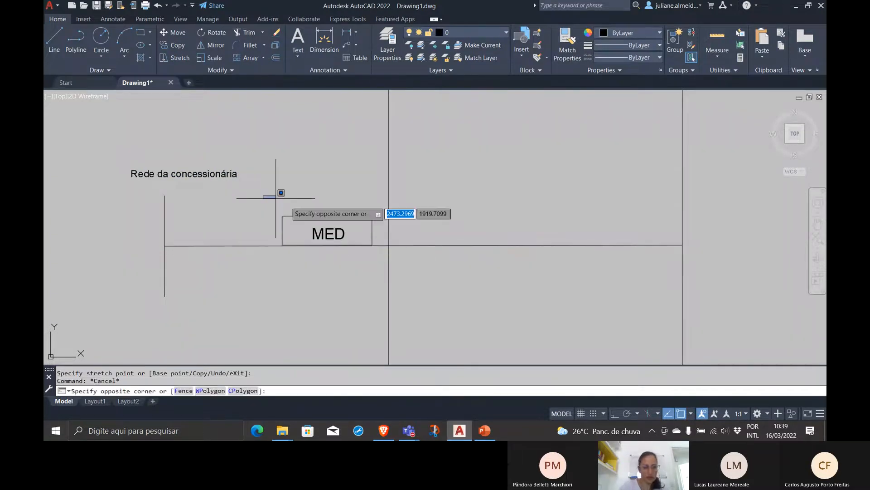
left_click(373, 262)
type("mo")
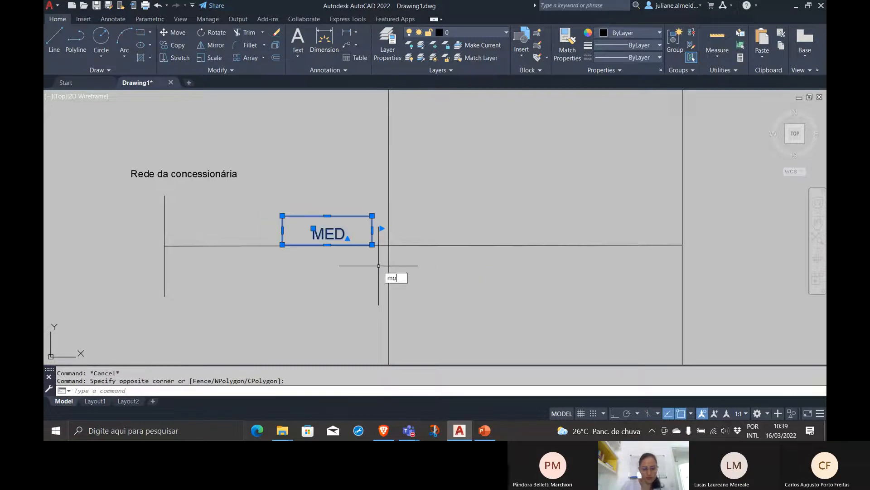
type("ve")
key("Return")
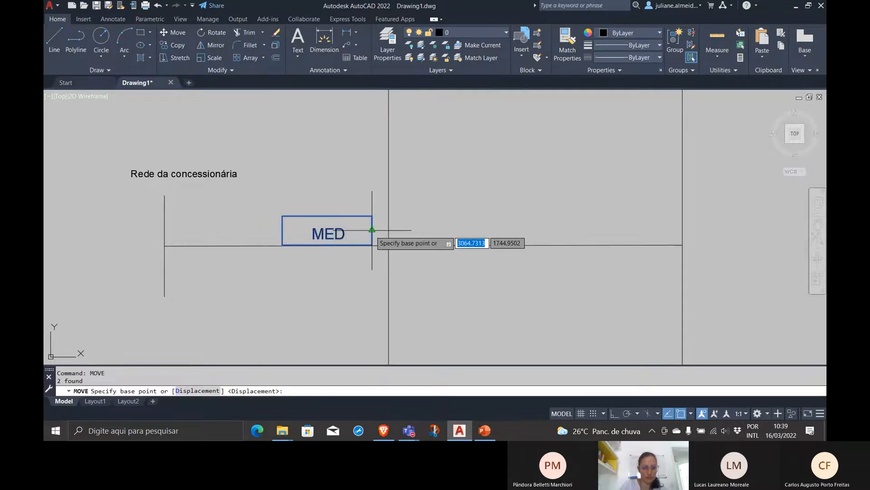
left_click(372, 230)
left_click(327, 243)
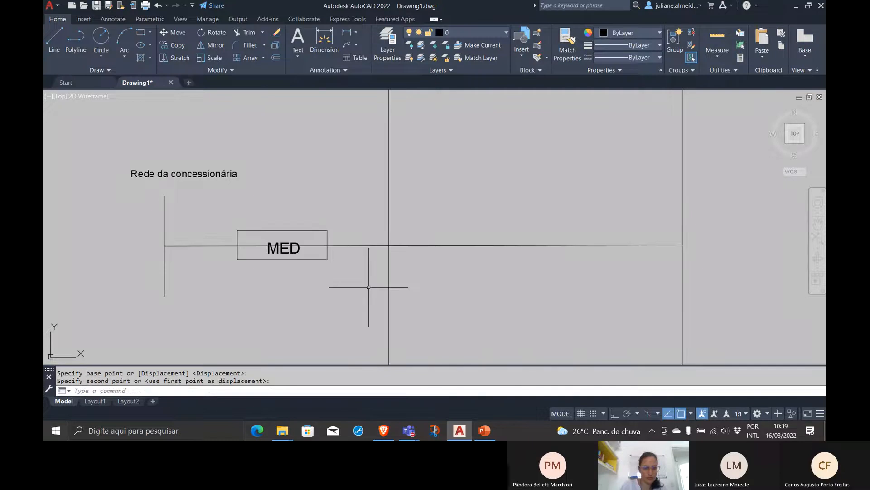
Copy the fase neutro terra symbol onto the horizontal line between the utility's vertical line and the MED rectangle
scroll(246, 240, "down", 6)
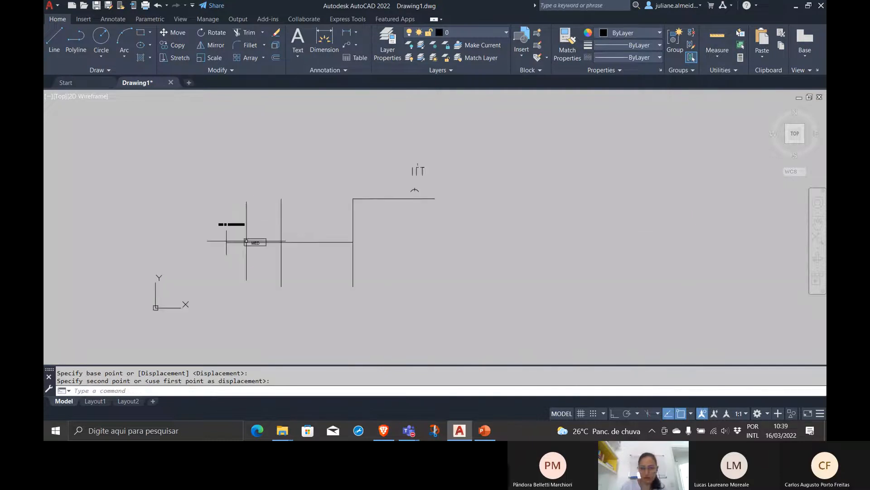
left_click(429, 179)
left_click(390, 137)
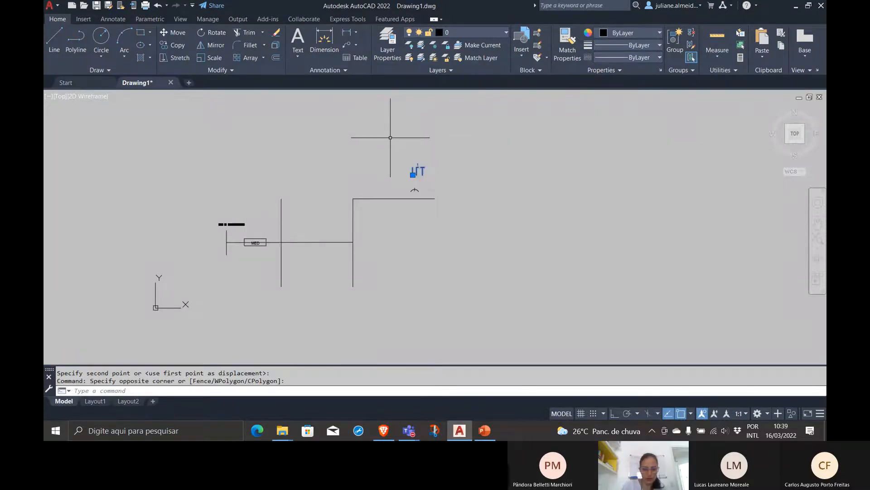
type("co")
key("Return")
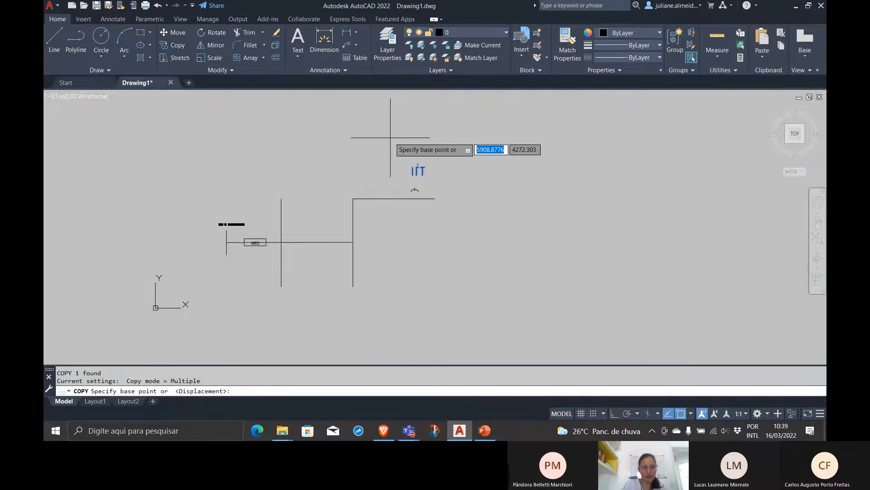
left_click(417, 172)
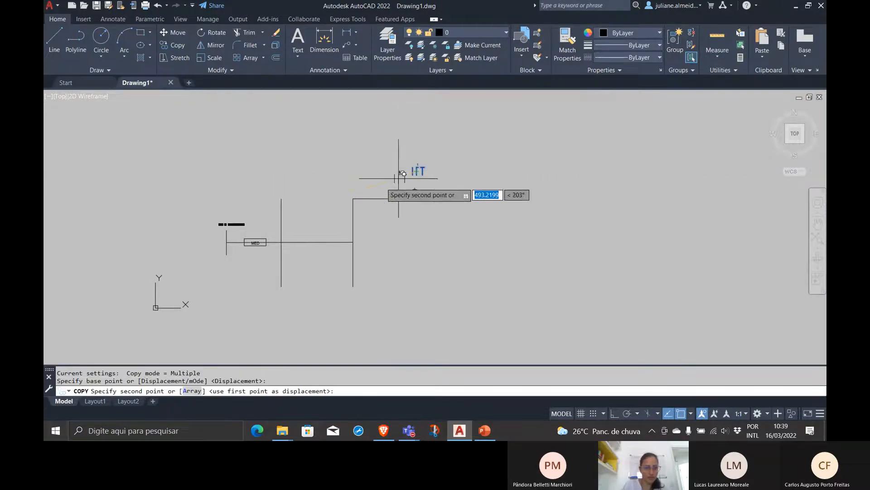
scroll(229, 242, "up", 8)
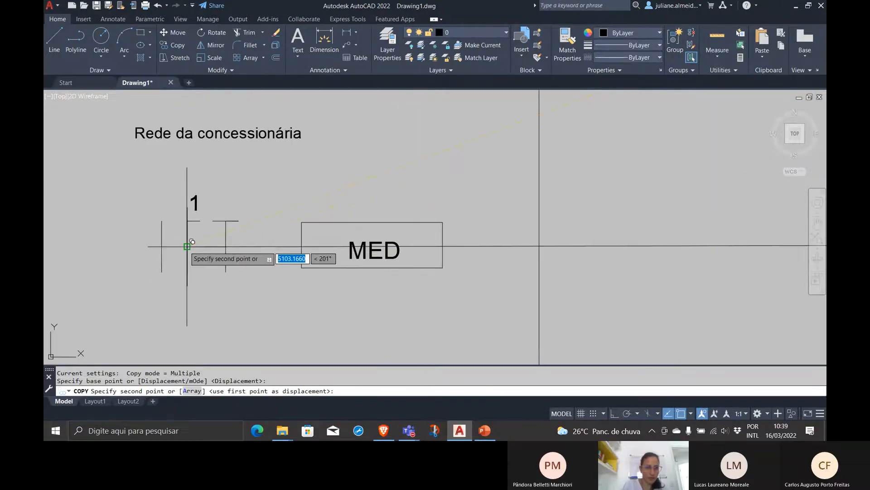
left_click(238, 242)
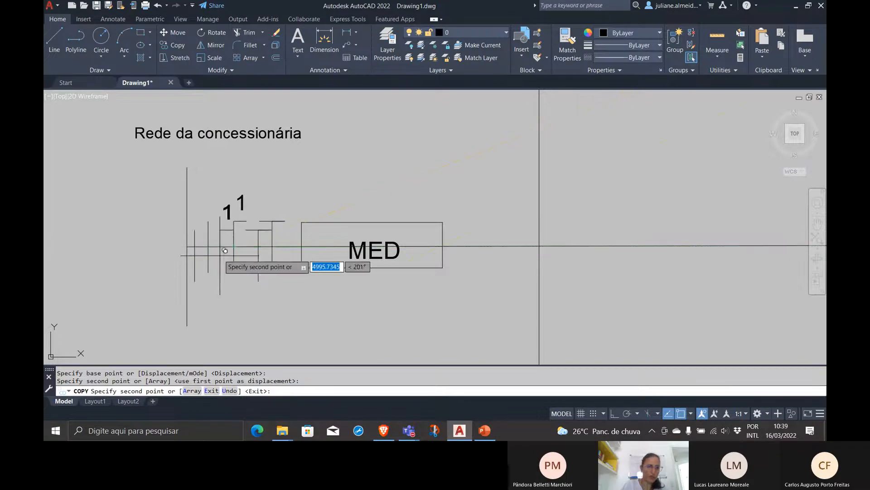
key("Return")
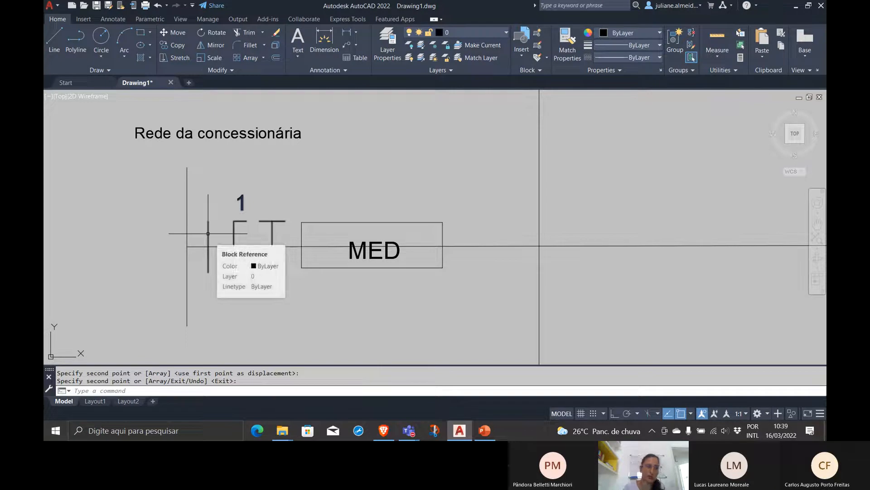
Explode the copied fase neutro terra symbol beside the MED rectangle
left_click(208, 233)
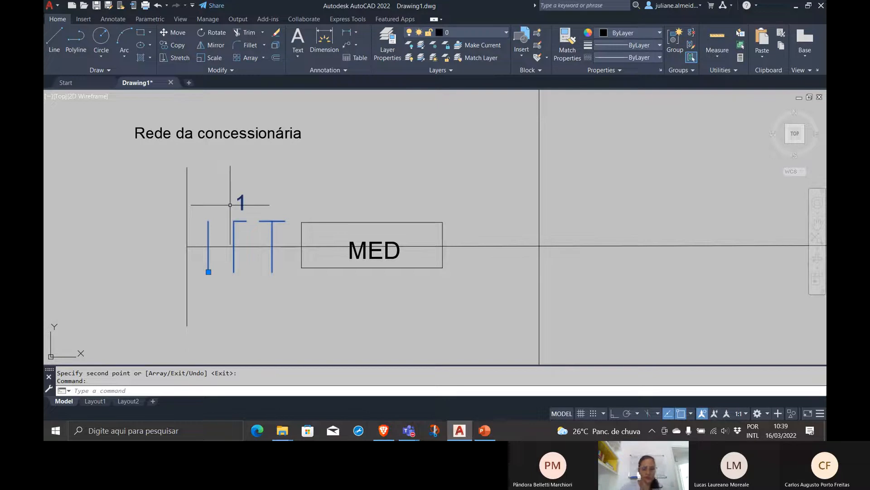
type("ode")
key("Return")
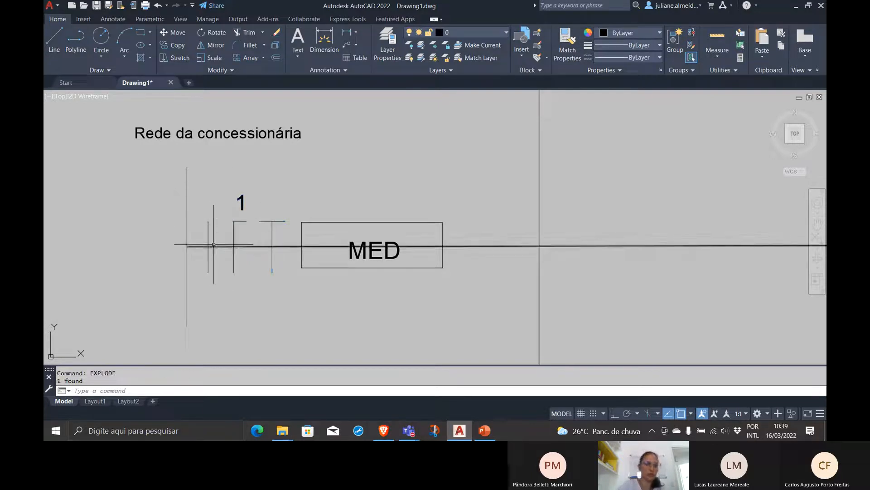
left_click(208, 241)
key("Escape")
Delete the number "1" above the exploded conductor symbol
left_click(247, 200)
left_click(235, 192)
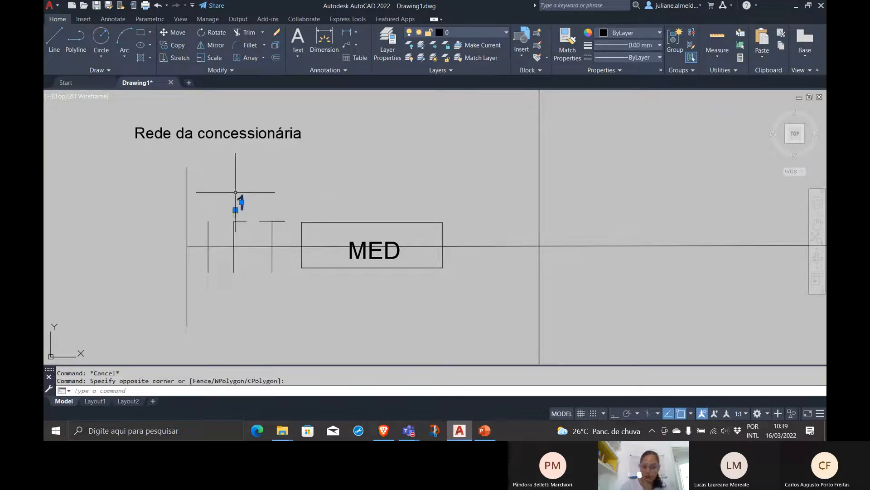
key("Delete")
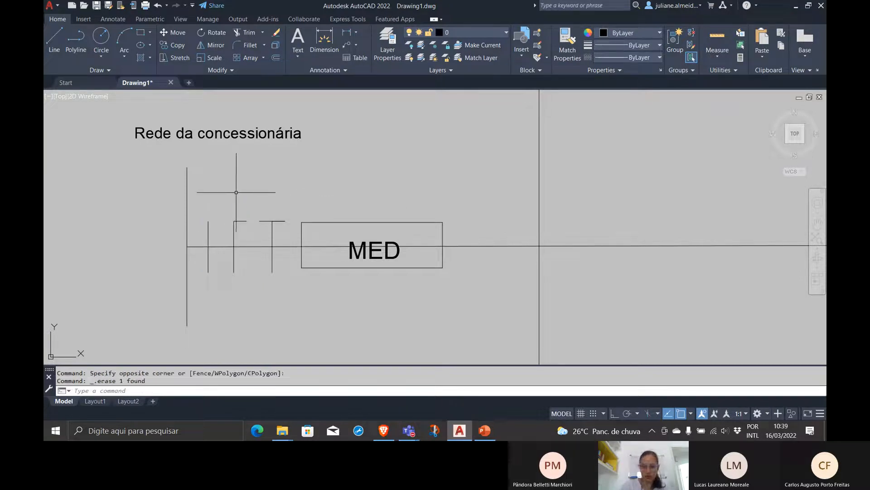
left_click(187, 178)
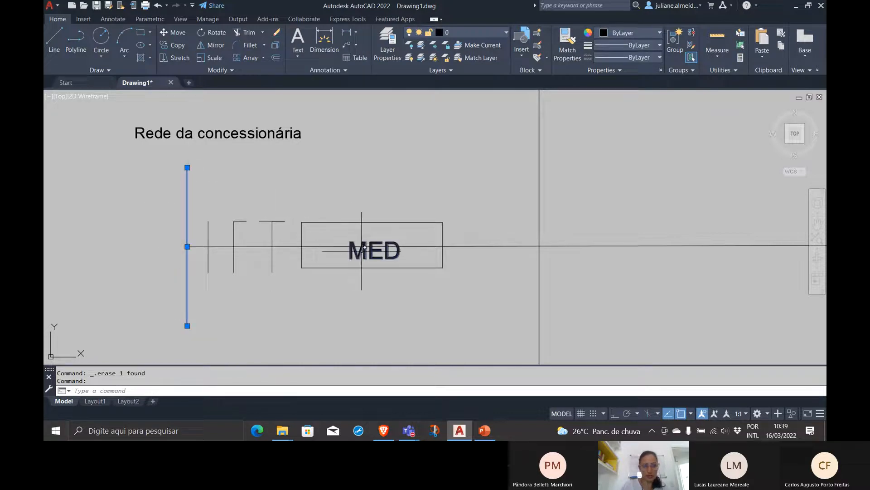
key("Escape")
scroll(593, 272, "down", 6)
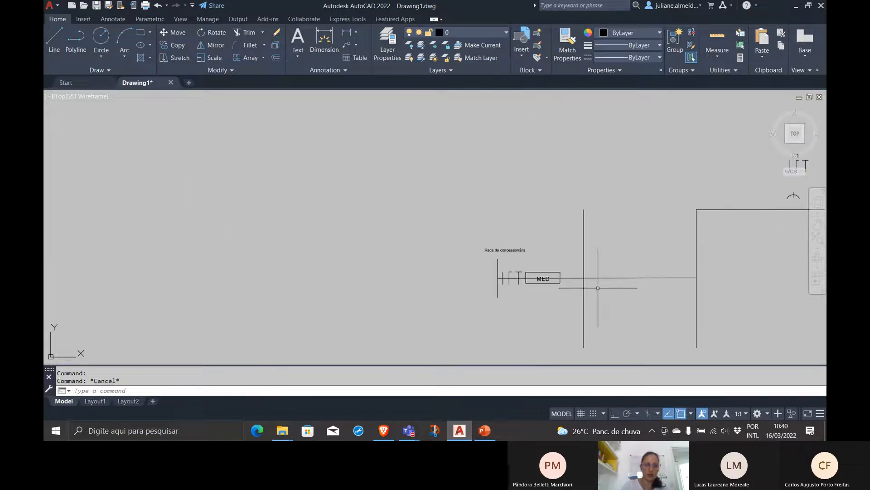
middle_click_drag(583, 272, 384, 241)
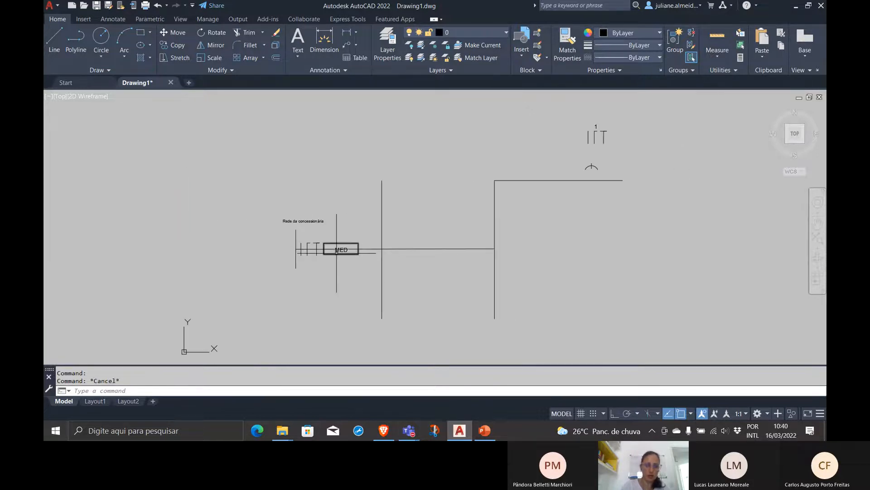
Copy the conductor symbols before the MED rectangle along the horizontal line, placing them just past the long vertical line beyond MED
scroll(334, 249, "up", 4)
left_click(296, 237)
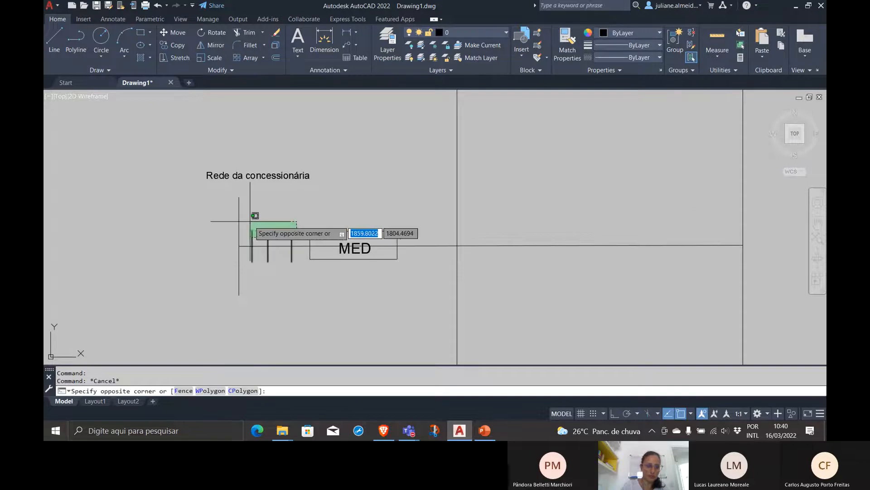
left_click(245, 221)
type("co")
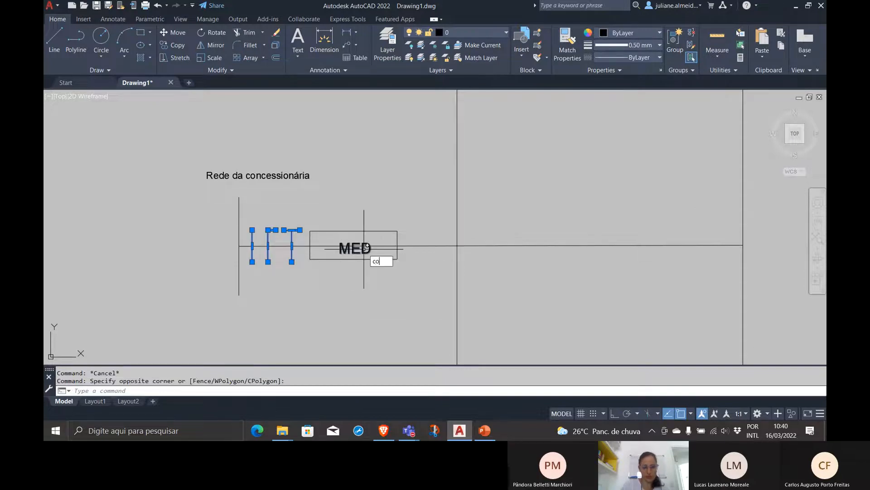
key("Return")
left_click(252, 246)
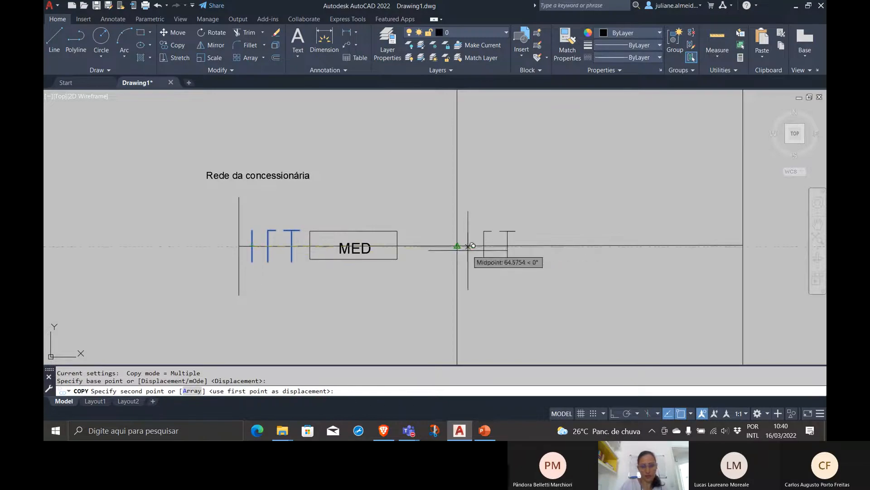
left_click(491, 246)
key("Return")
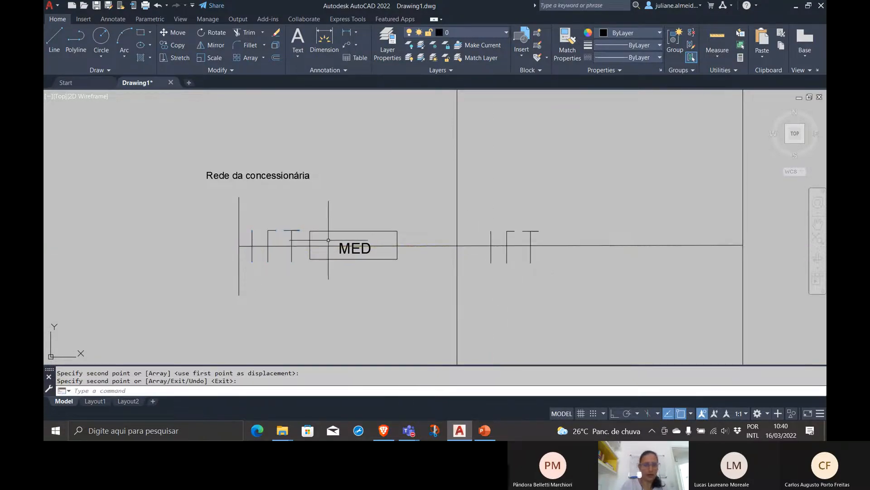
Delete the T-shaped terra symbol between the utility's vertical line and the MED rectangle
left_click(297, 233)
left_click(292, 232)
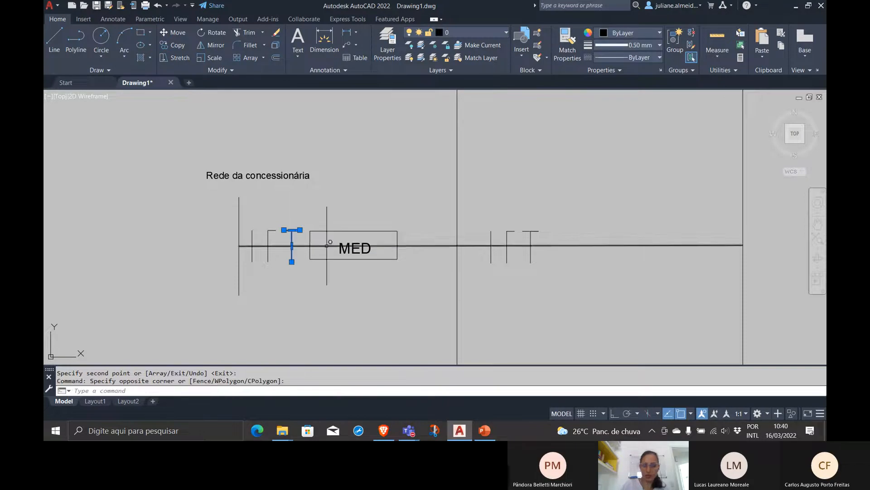
key("Delete")
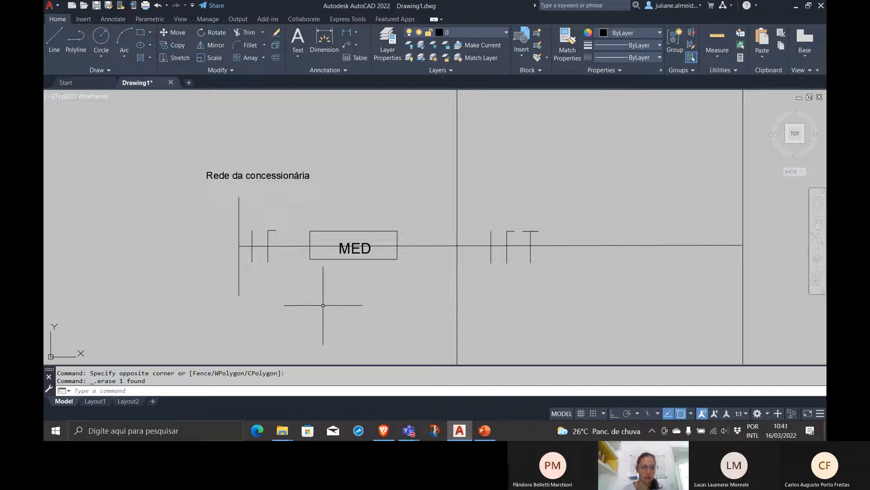
With ortho on, draw a line straight down from the horizontal line just right of the MED rectangle, ending in a short leftward segment
scroll(501, 292, "down", 2)
middle_click_drag(502, 285, 273, 243)
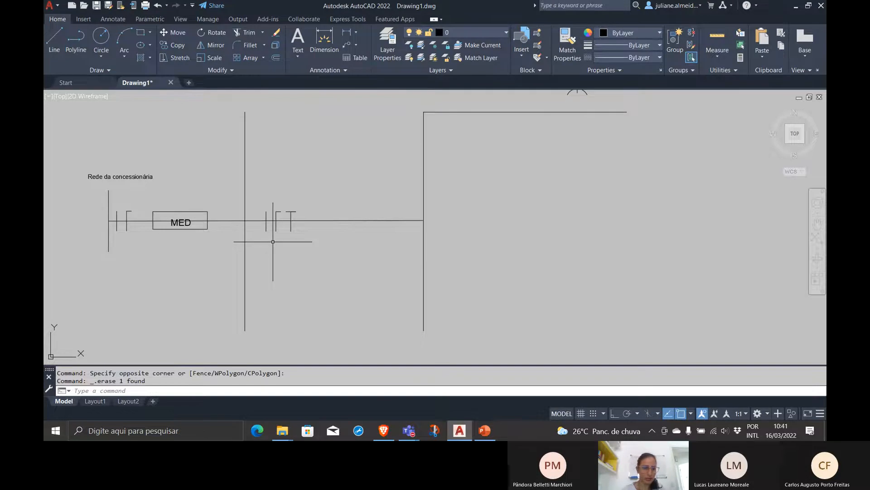
middle_click_drag(277, 241, 381, 230)
scroll(383, 233, "down", 2)
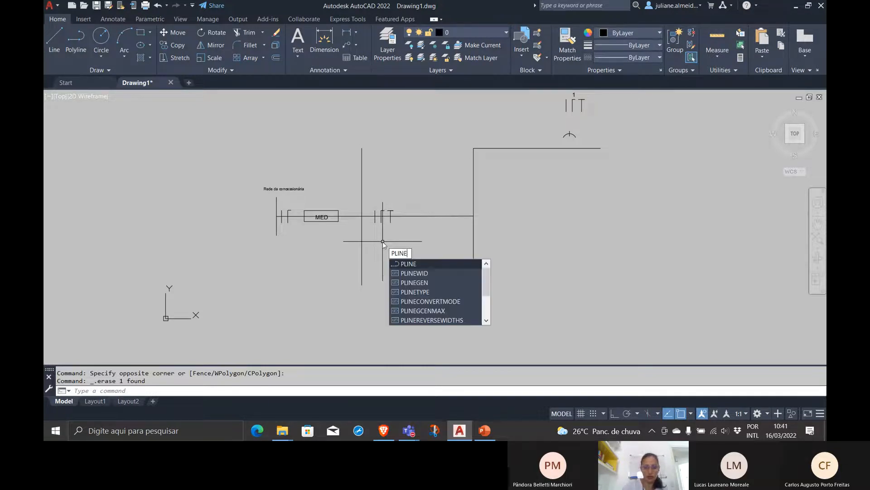
key("BackSpace")
key("BackSpace")
key("BackSpace")
key("BackSpace")
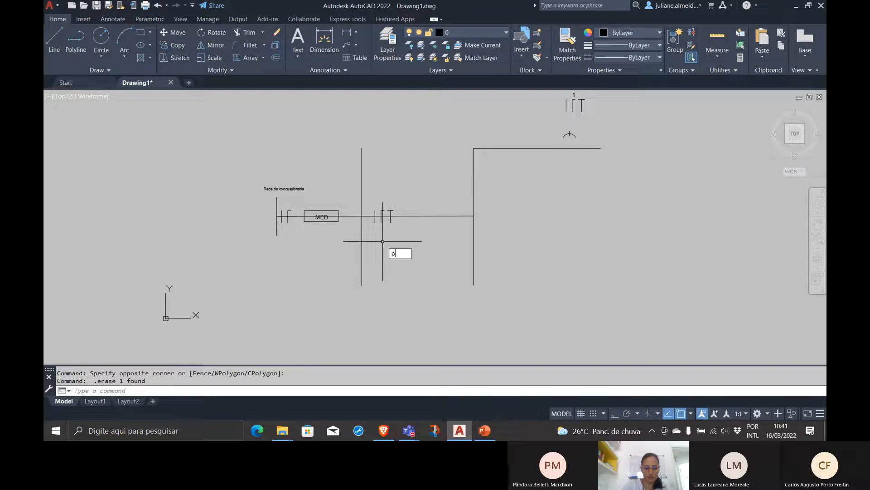
key("Return")
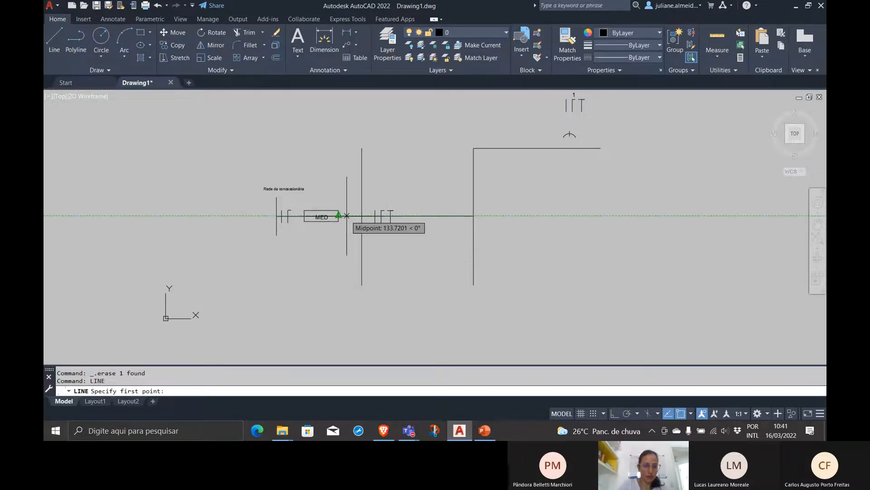
left_click(347, 216)
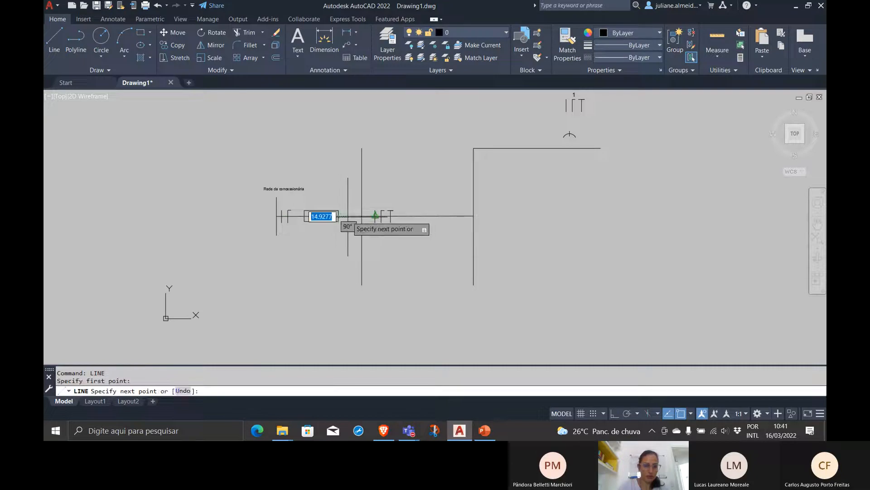
key("F8")
left_click(348, 267)
left_click(342, 267)
key("Return")
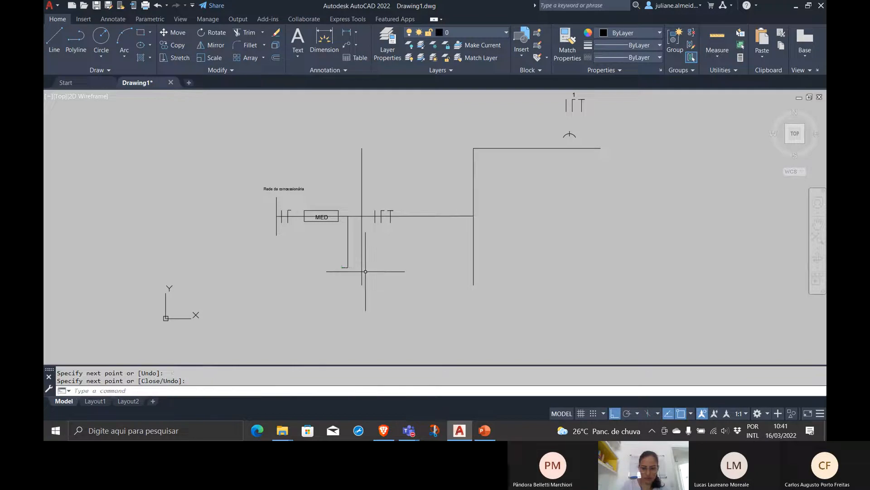
Copy the short horizontal segment from its right endpoint with a displacement of 0,-10
scroll(352, 271, "up", 4)
scroll(334, 244, "up", 2)
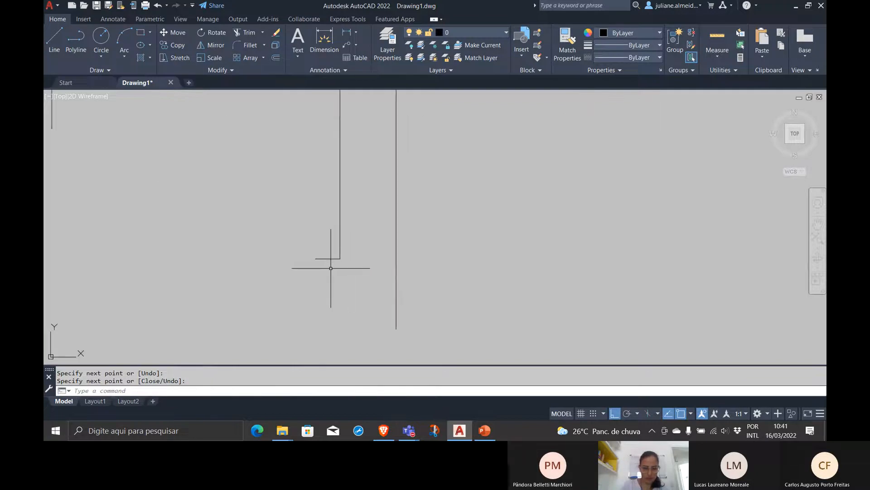
left_click(327, 271)
left_click(322, 249)
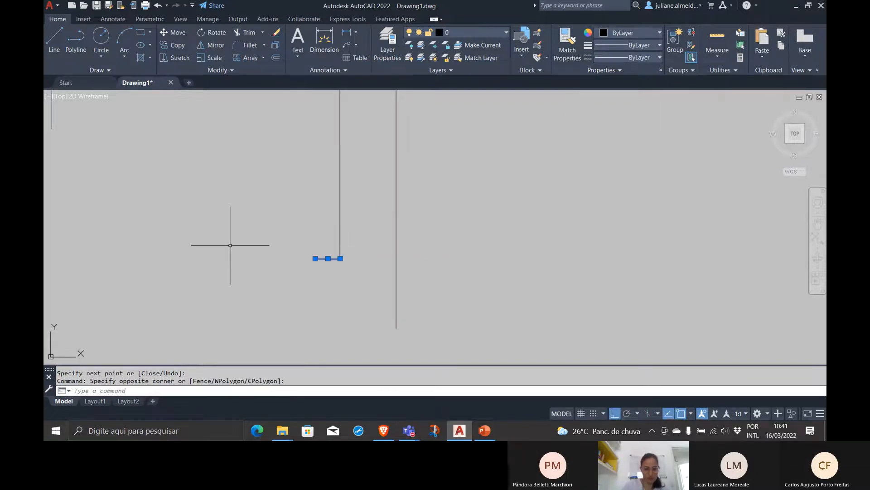
type("co")
key("Return")
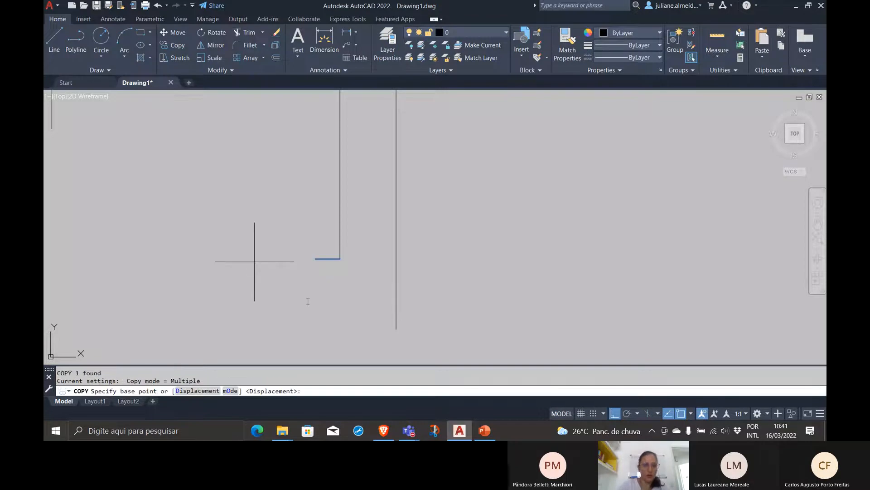
left_click(340, 259)
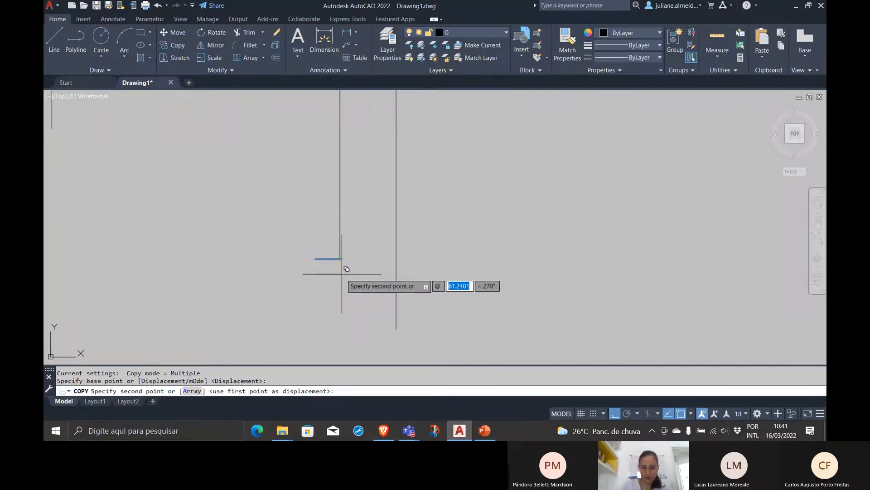
type("0,")
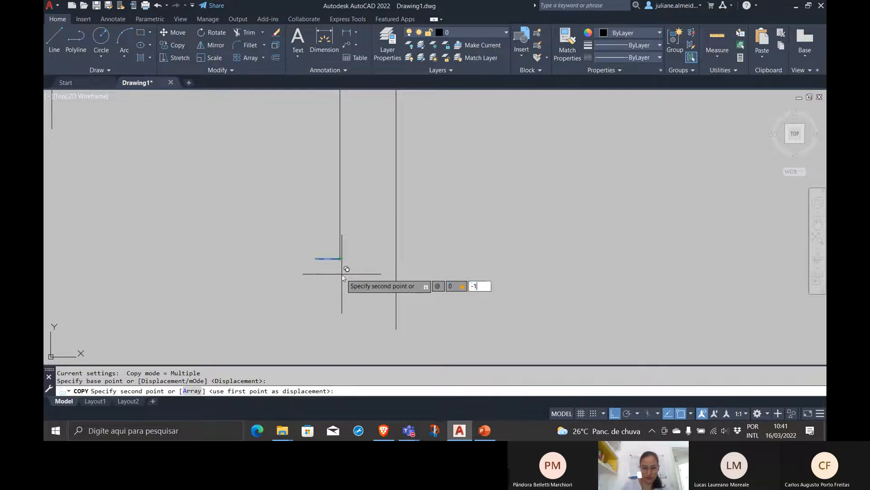
type("-10")
key("Return")
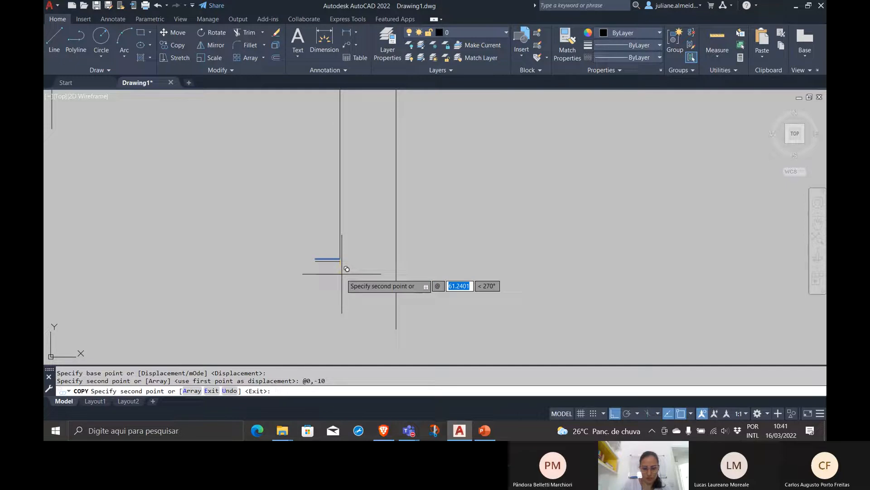
Add copies of the short segment 50, 100 and 150 units below the original, and delete the copy 10 units below it
type("0")
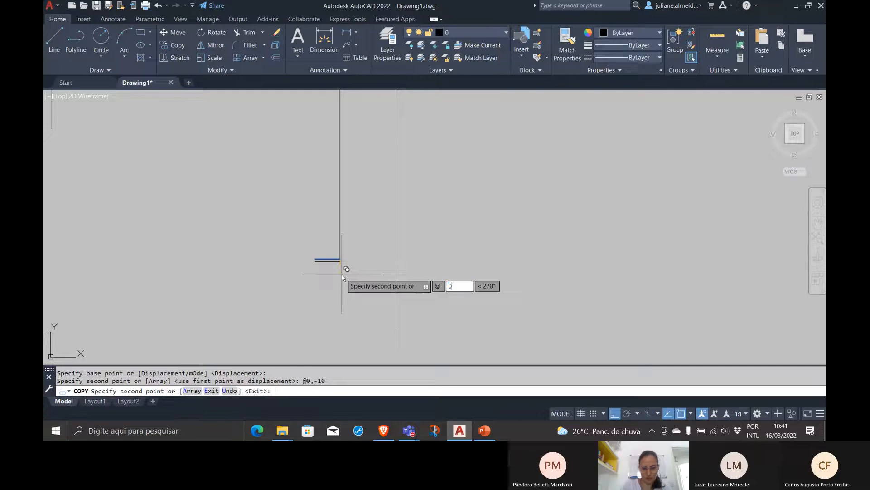
type(",-50")
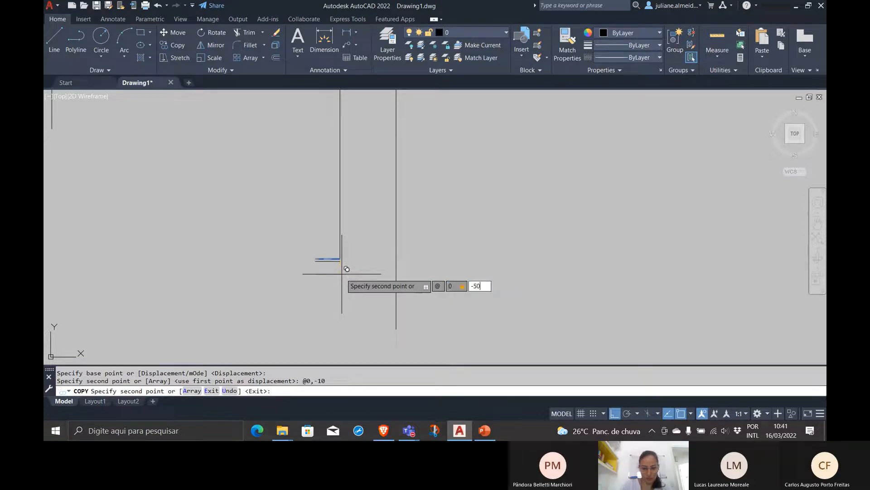
key("Return")
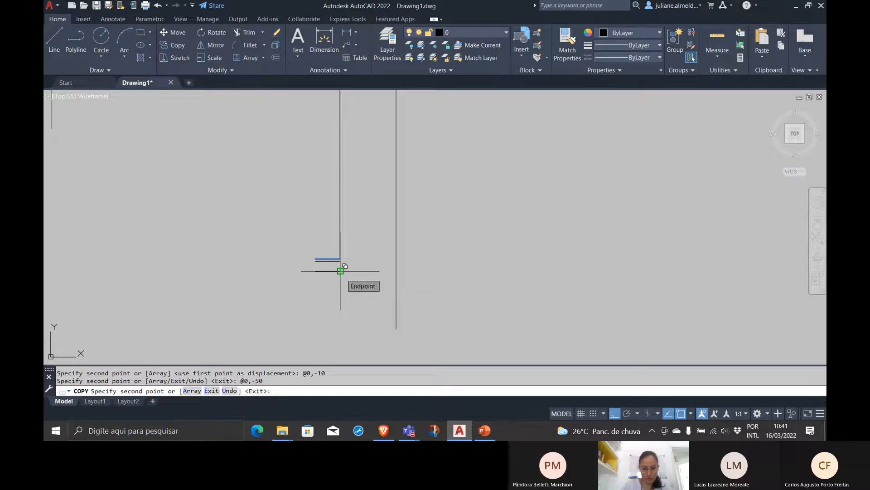
type("-100")
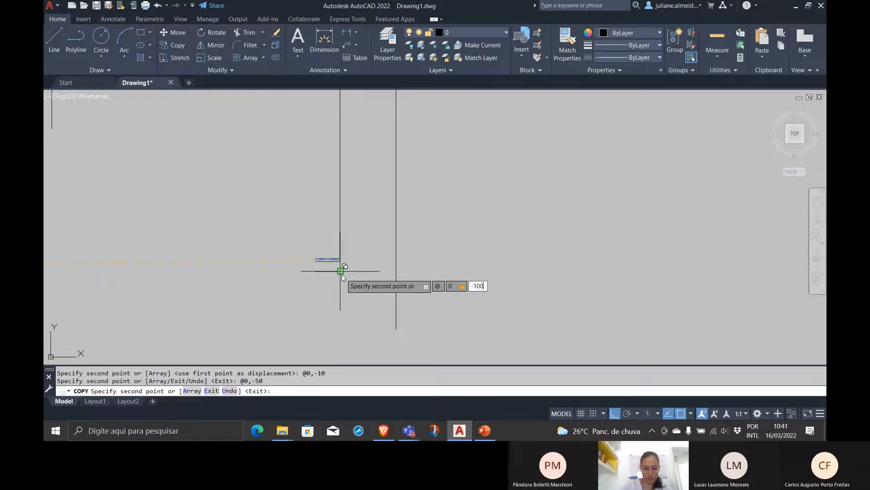
key("Return")
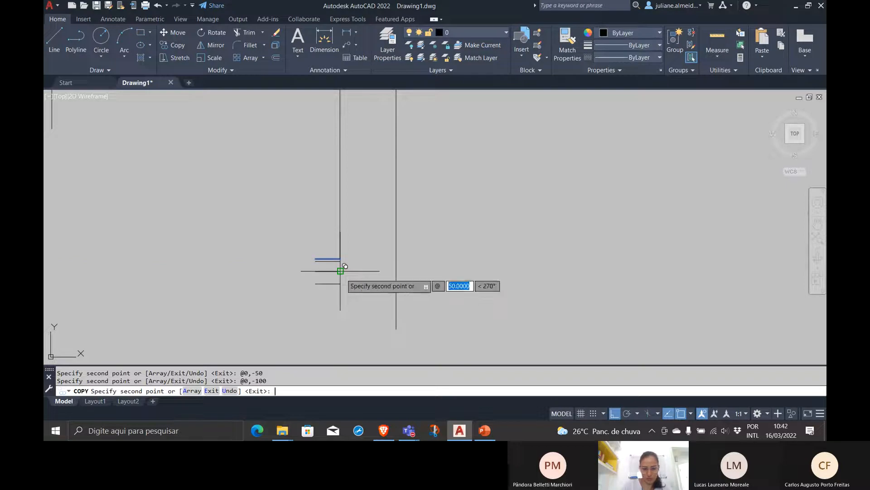
type("0,-150")
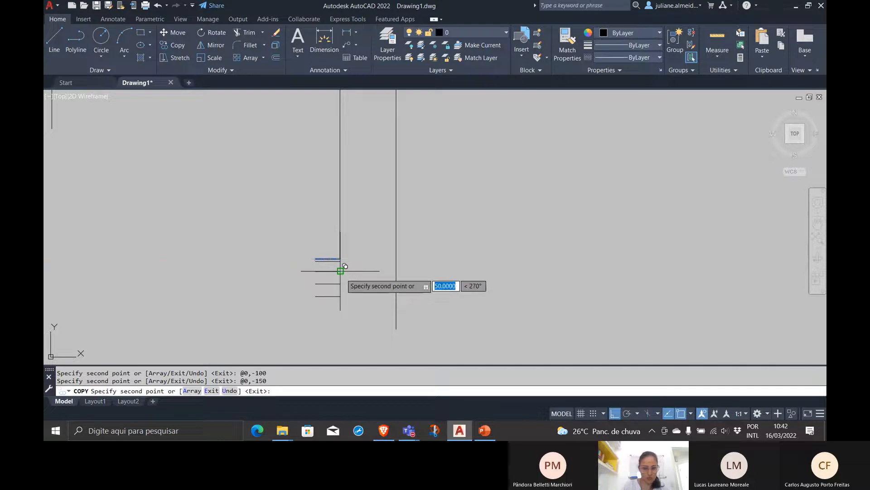
key("Return")
key("Return")
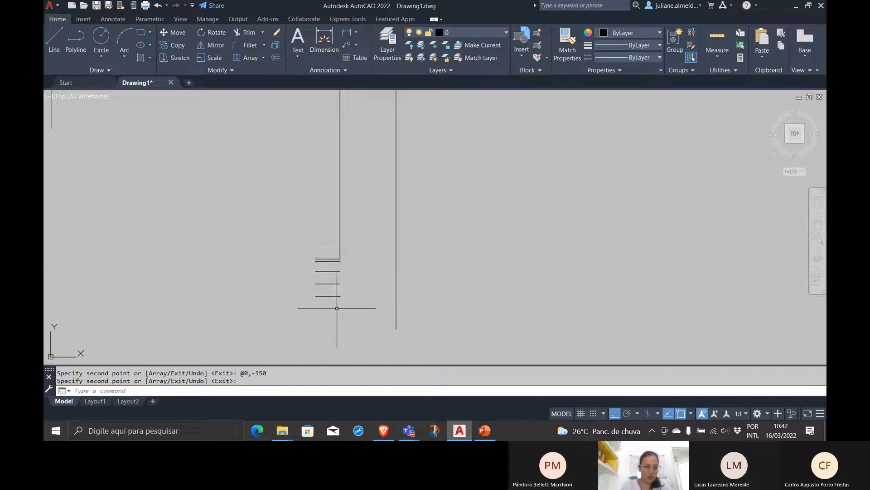
left_click(326, 261)
key("Delete")
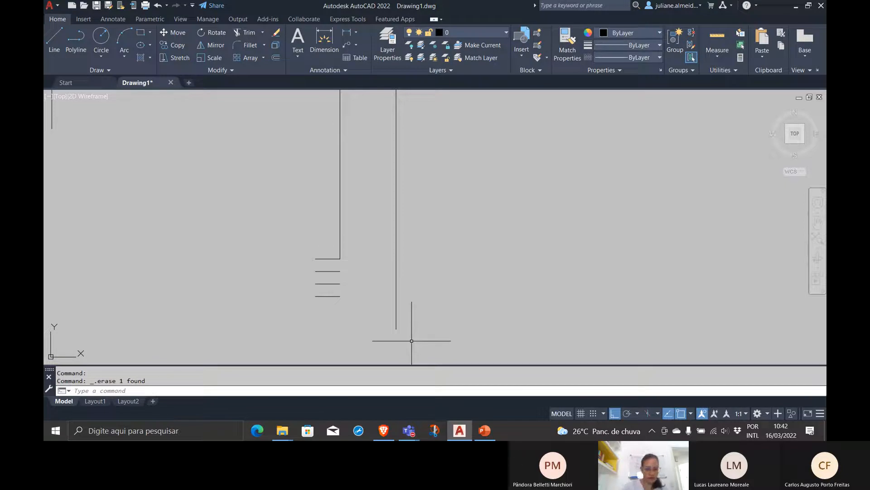
Mirror the four short horizontal segments about the vertical axis through their right endpoints, keeping the source objects
type("MIRROR")
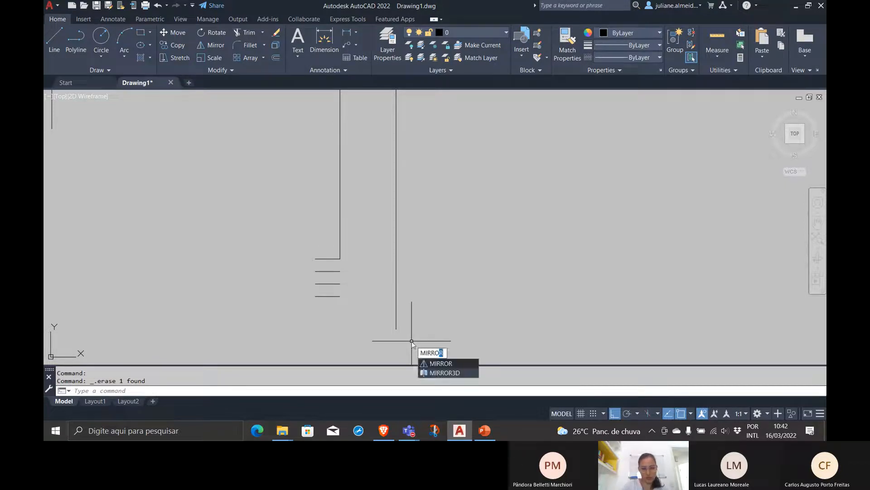
key("Return")
left_click(323, 315)
left_click(318, 245)
key("Return")
left_click(340, 258)
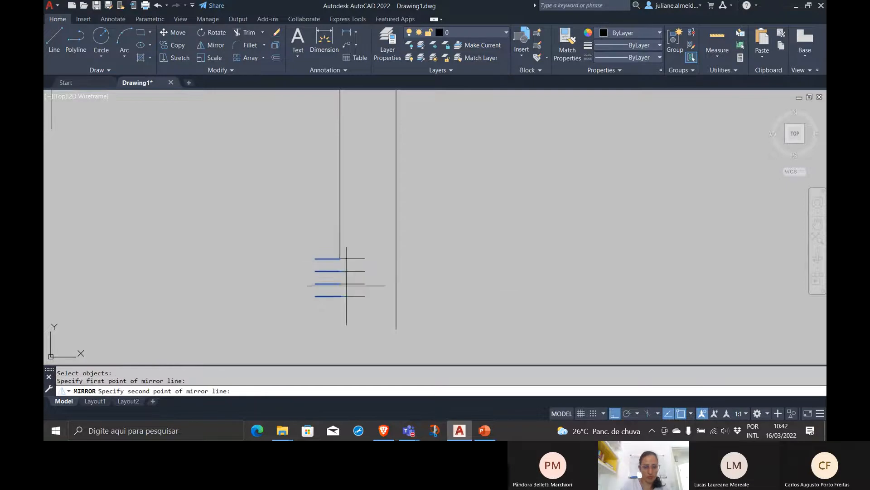
left_click(341, 296)
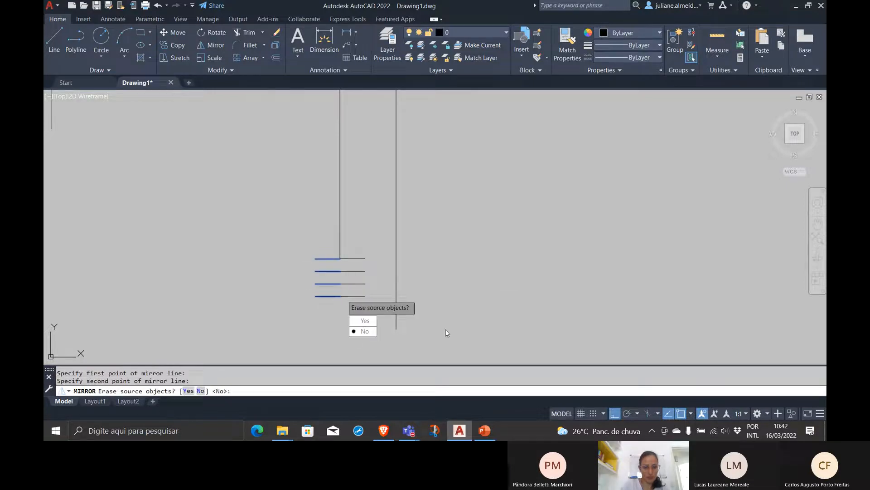
left_click(368, 334)
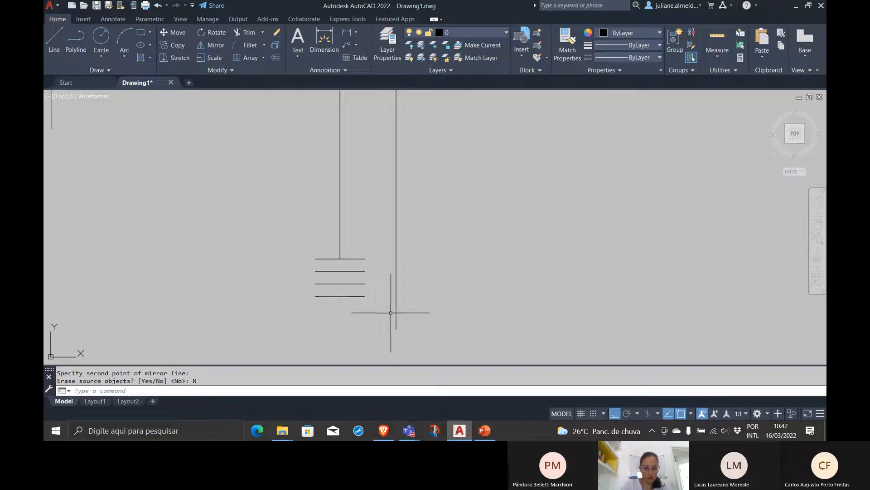
Draw a V of two lines from the ends of the top short horizontal line to the middle of the lowest one
type("line")
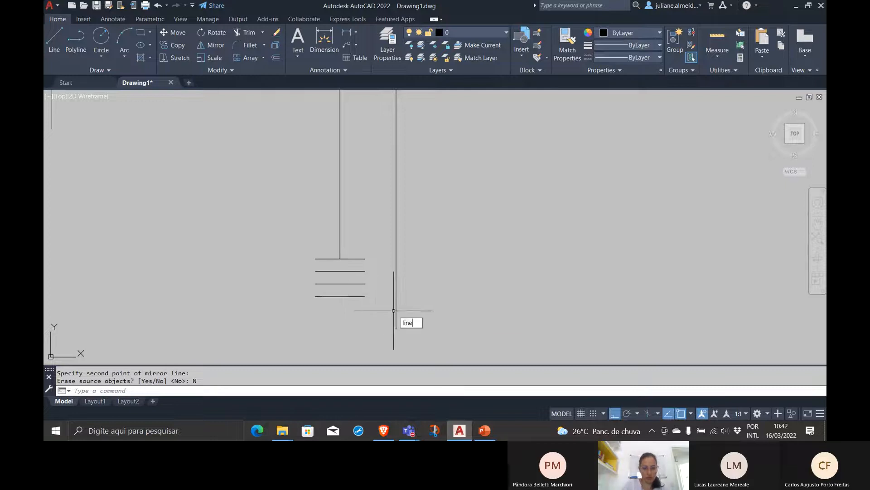
key("Return")
left_click(365, 259)
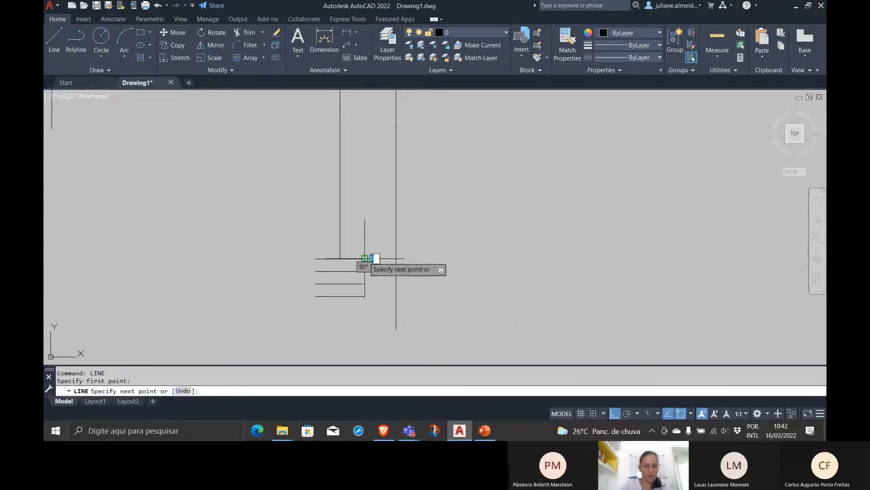
left_click(340, 295)
left_click(315, 259)
key("Return")
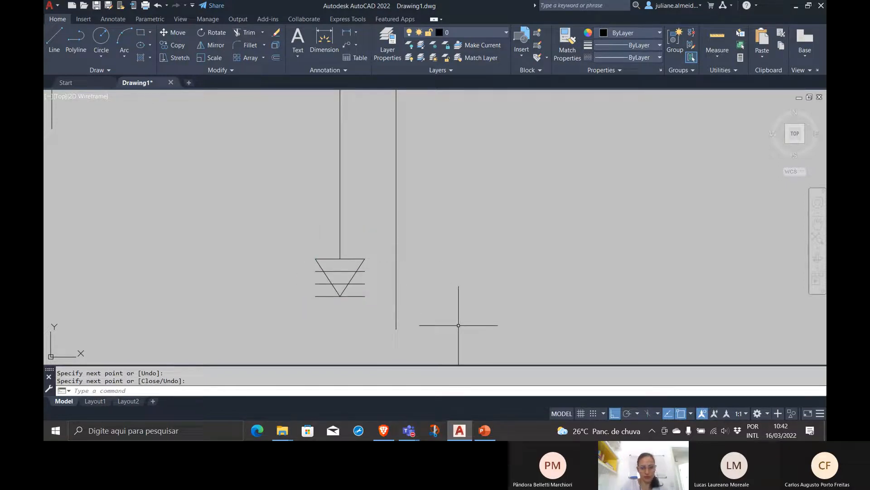
Trim the two middle horizontal lines of the grounding symbol outside the V, using both diagonals as cutting edges
type("tr")
key("Return")
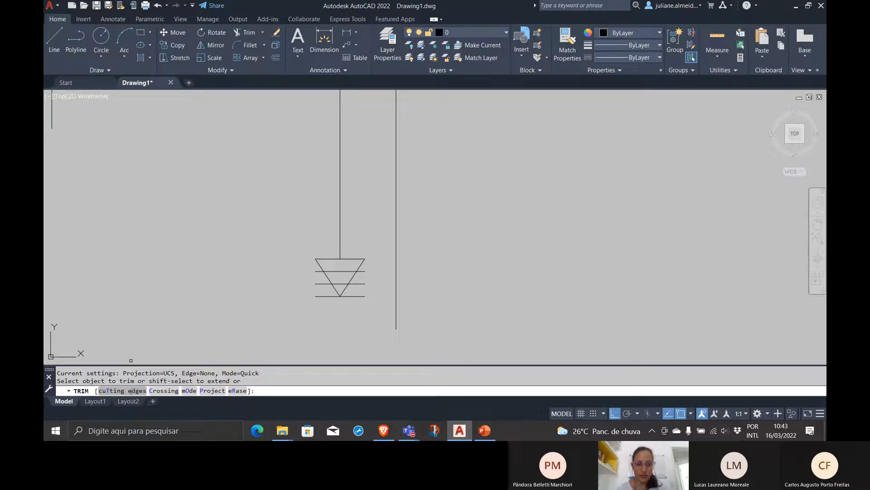
left_click(131, 391)
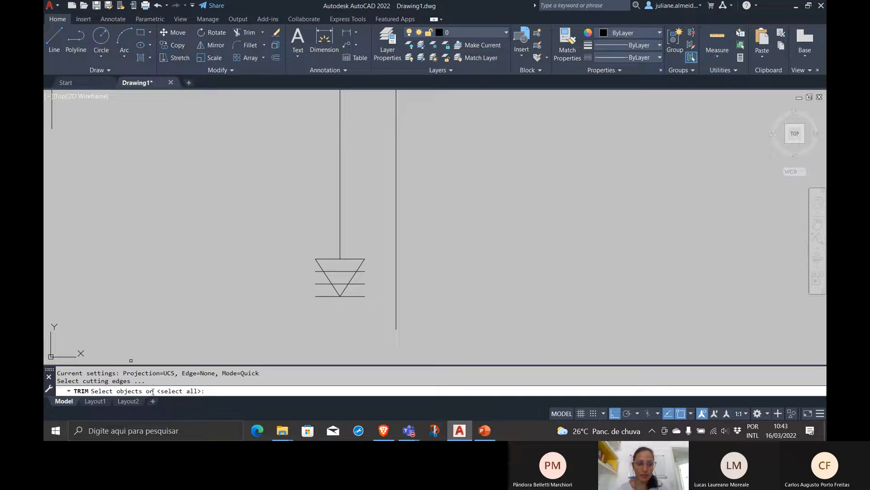
left_click(319, 263)
left_click(362, 265)
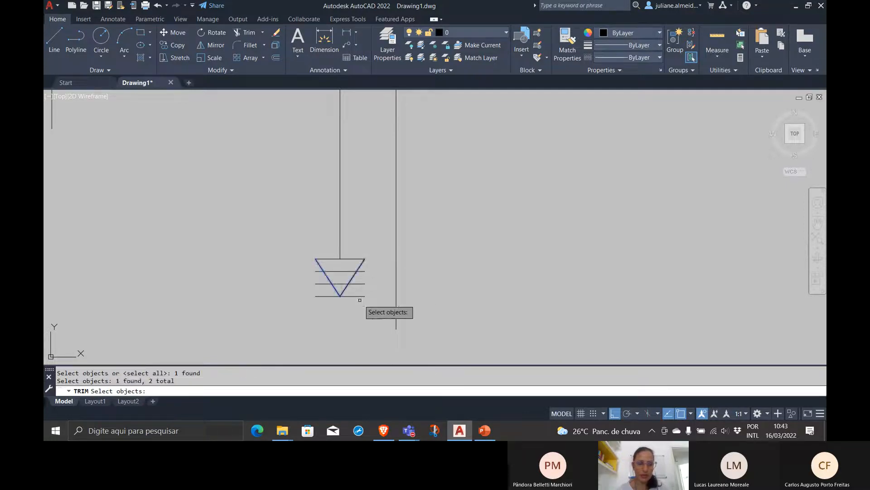
key("Return")
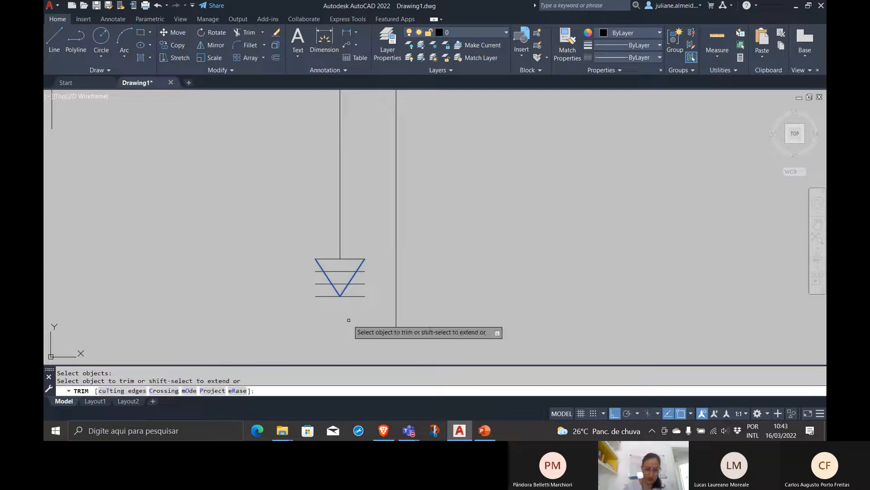
left_click(361, 284)
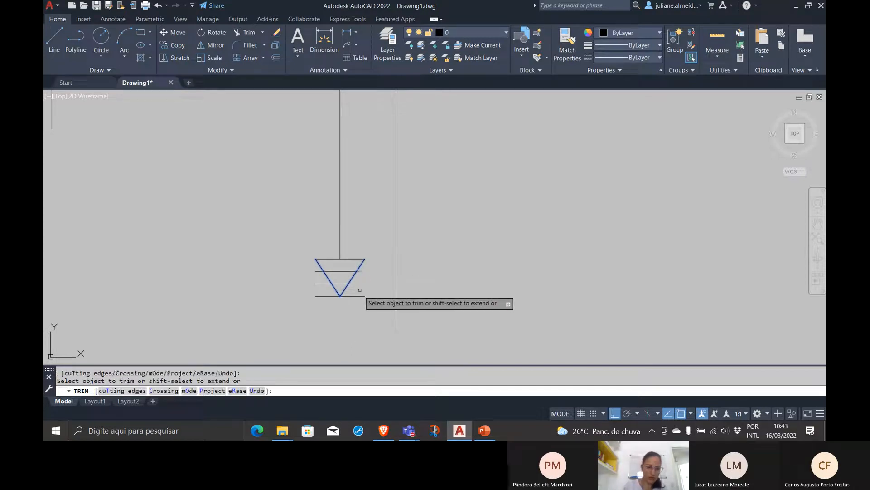
left_click(319, 284)
left_click(318, 271)
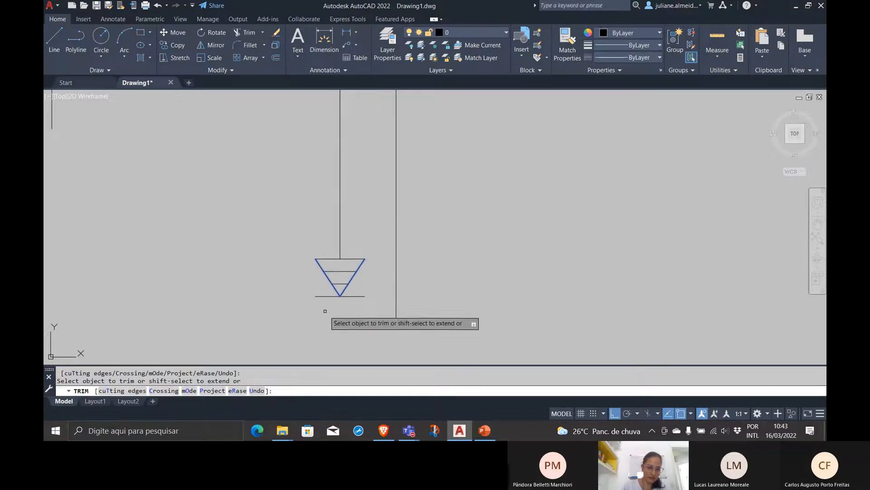
key("Escape")
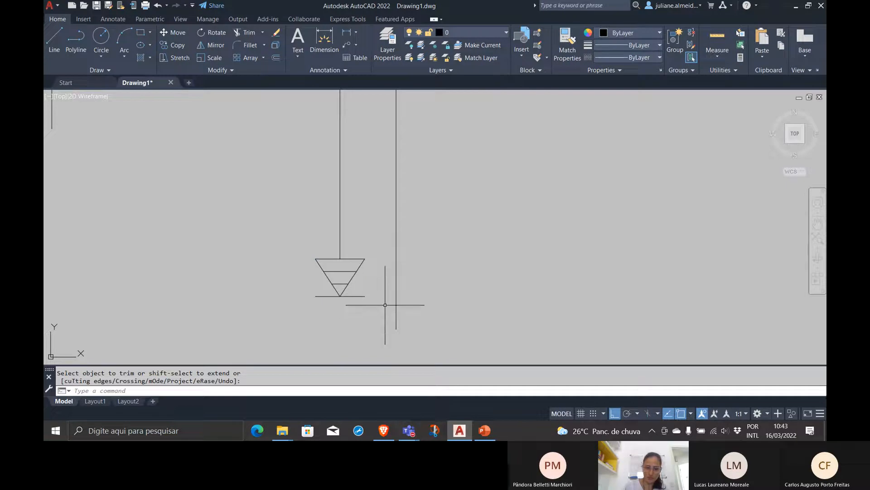
Delete the two diagonals and both halves of the lowest horizontal line from the grounding symbol
left_click(361, 264)
left_click(366, 305)
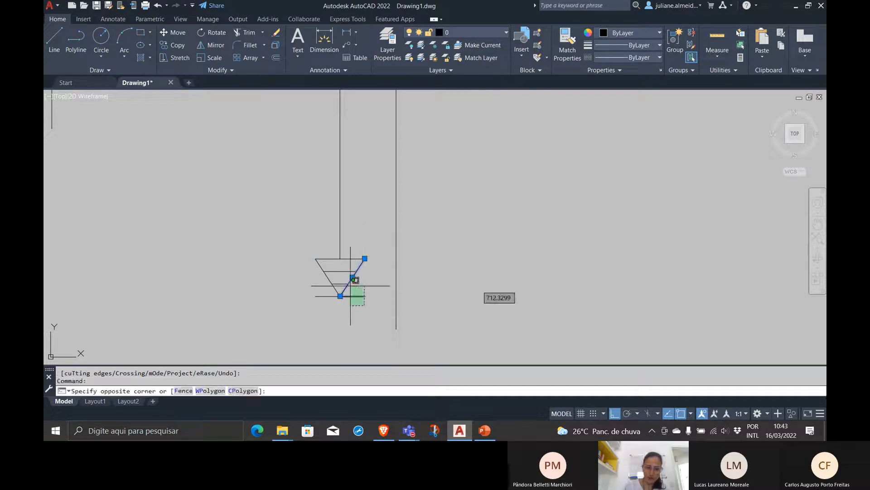
left_click(346, 286)
left_click(332, 264)
left_click(319, 268)
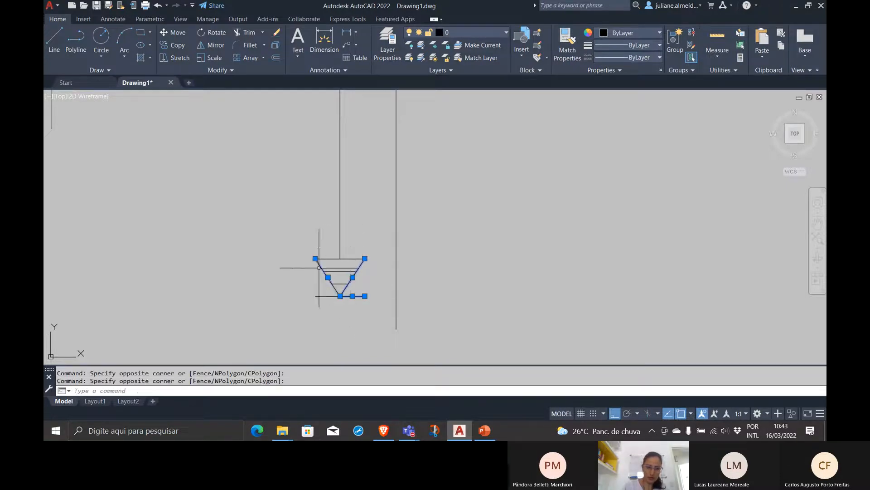
left_click(325, 304)
left_click(315, 290)
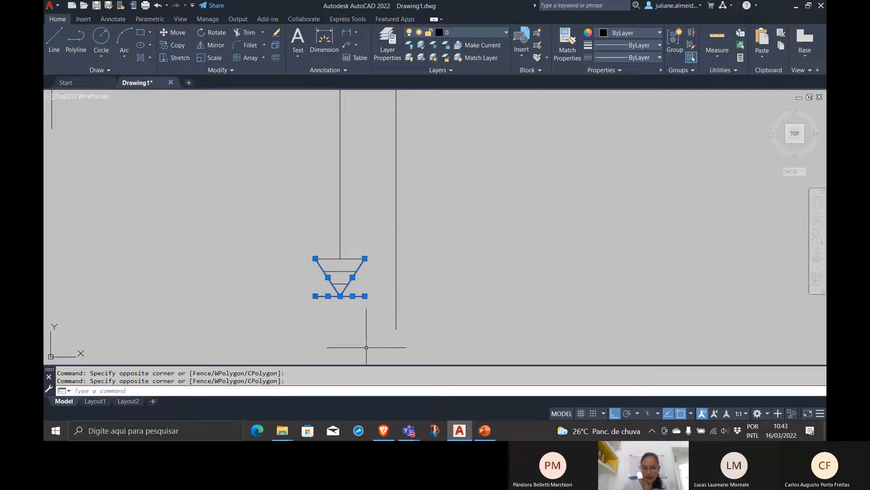
key("Delete")
Trim away the part of the supply line that runs through the MED rectangle
scroll(367, 346, "down", 4)
scroll(383, 270, "up", 2)
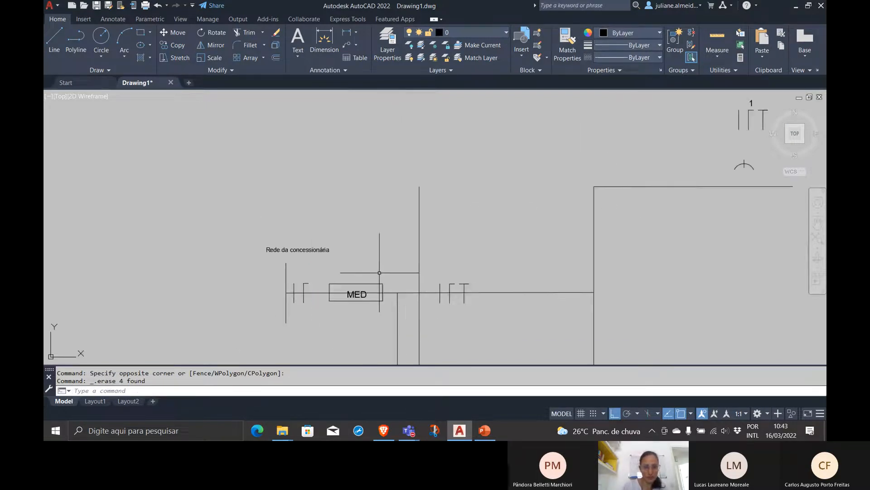
type("trim")
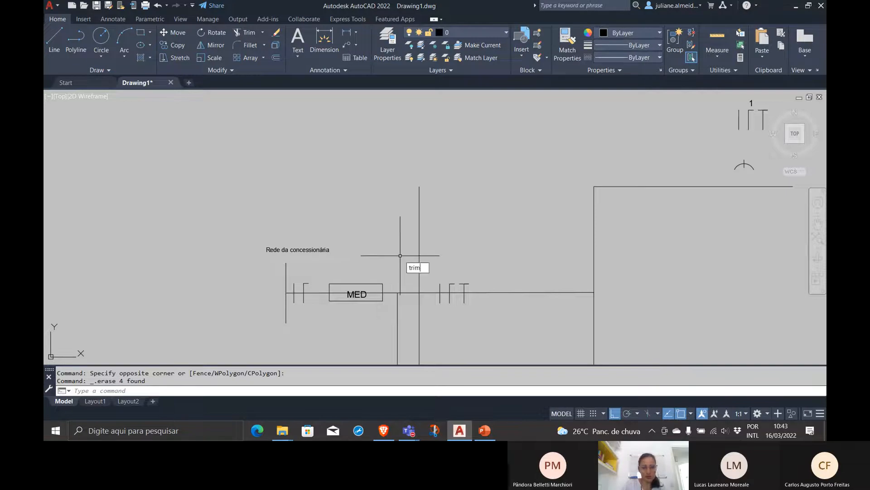
key("Return")
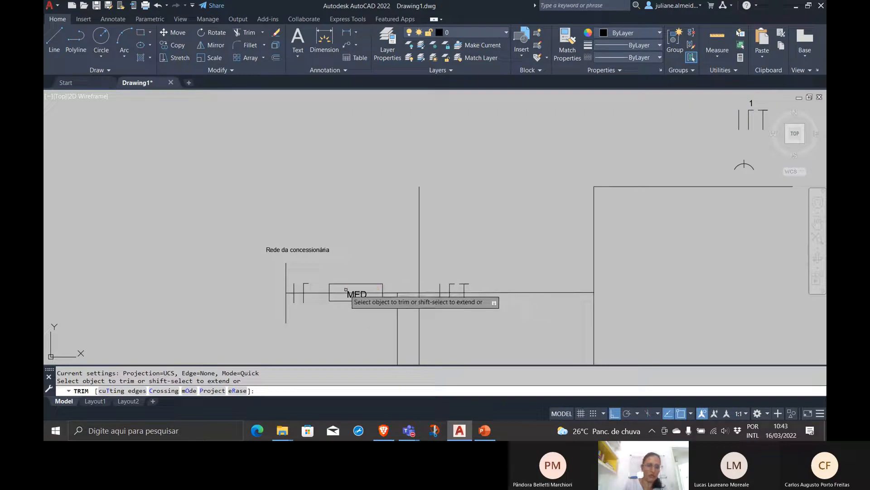
left_click(374, 293)
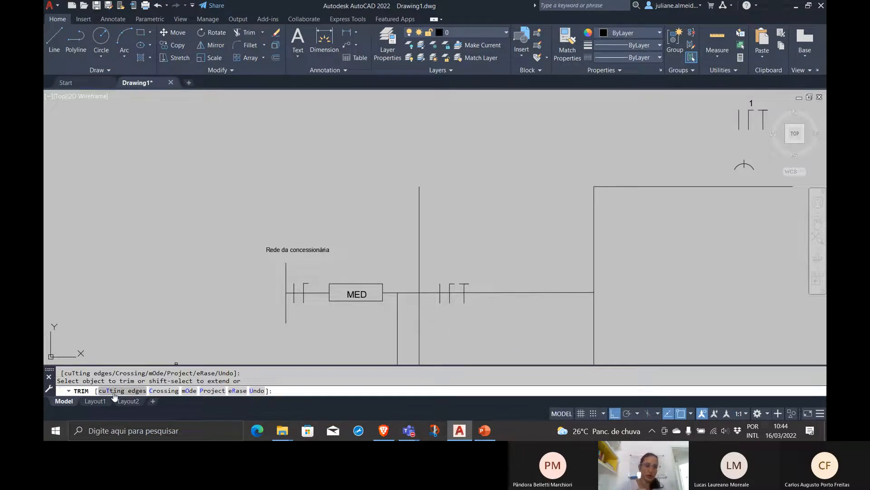
key("Escape")
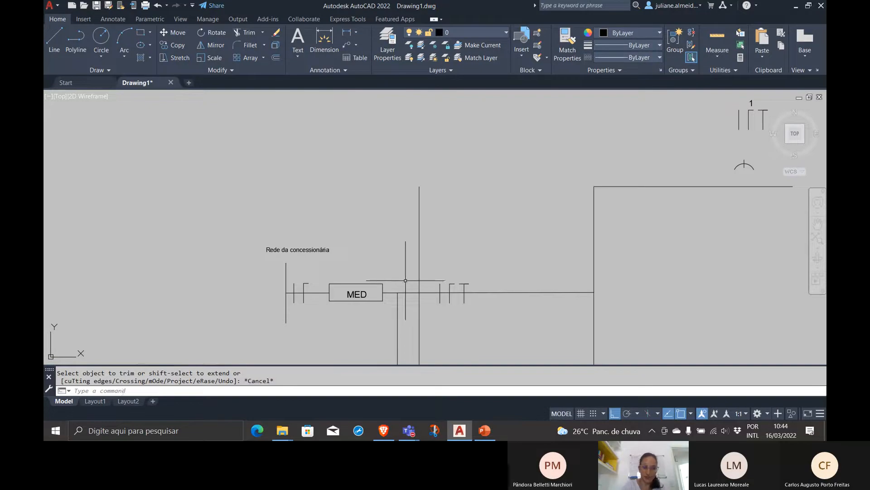
Add a second line reading "Potência Instalada = XX kW" to the "Rede da concessionária" text
scroll(425, 267, "down", 4)
middle_click_drag(425, 267, 301, 248)
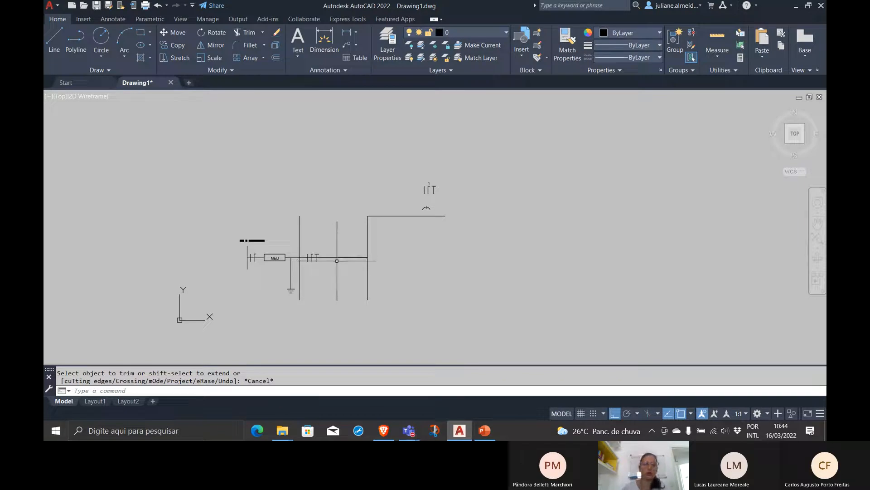
scroll(288, 259, "up", 4)
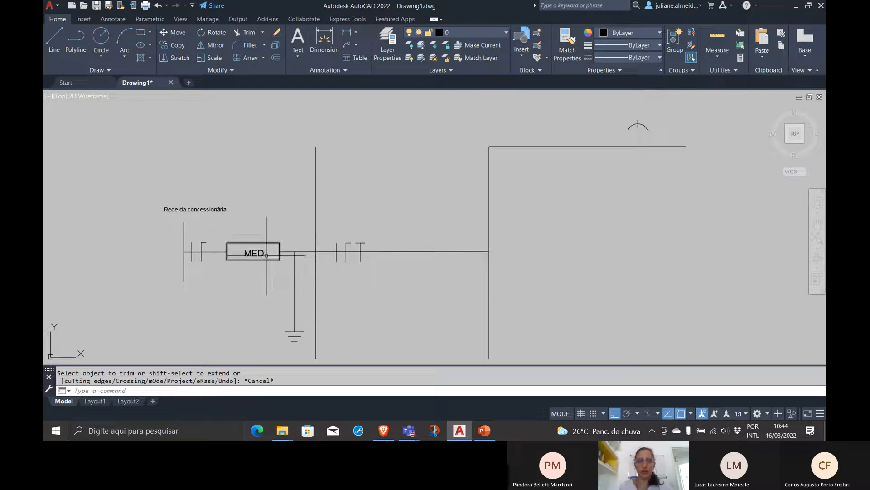
double_click(220, 210)
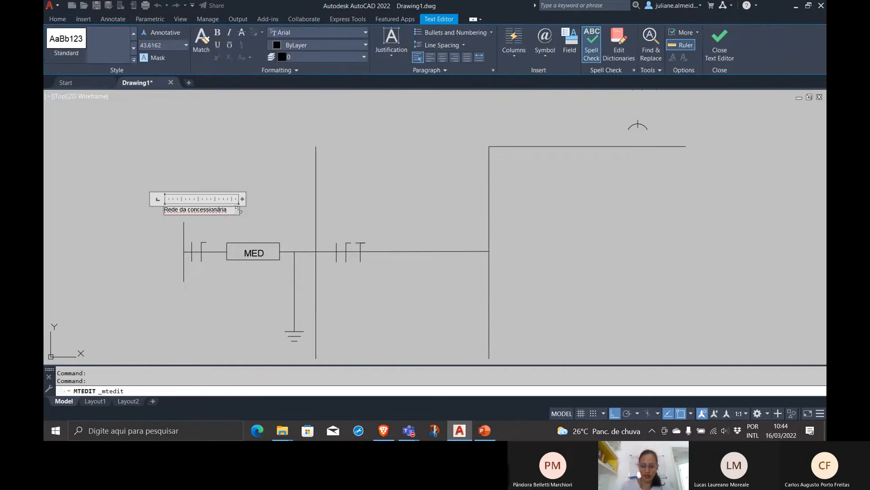
key("Return")
type("Pot")
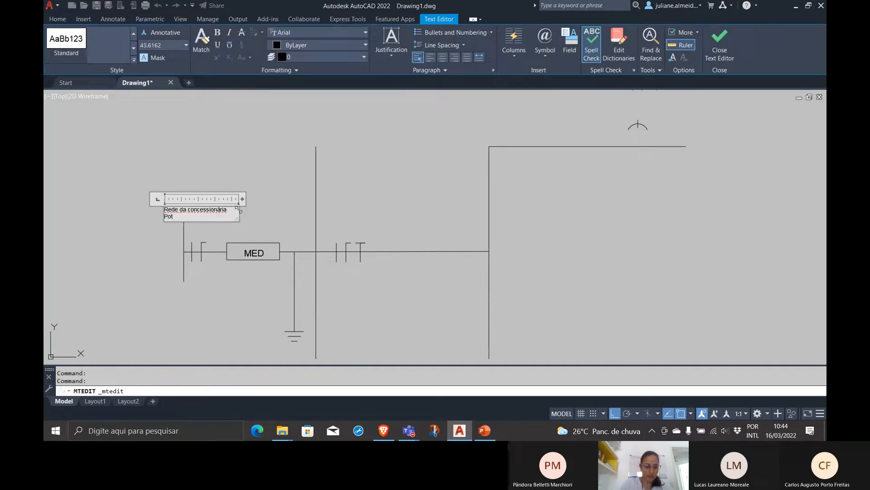
type("ência Instalada = ")
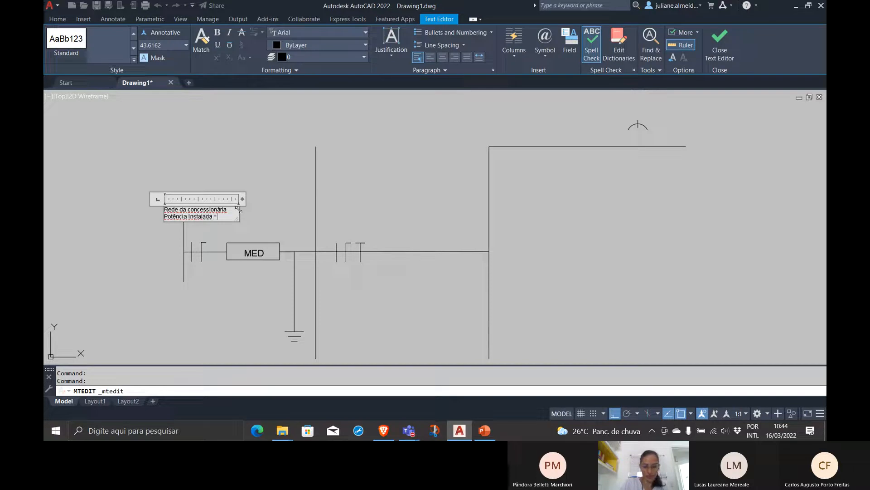
type("XX kW")
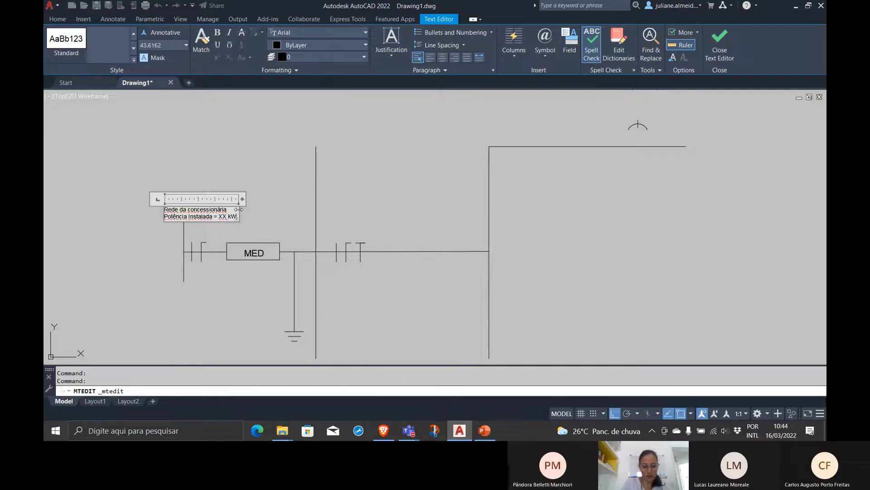
left_click(262, 210)
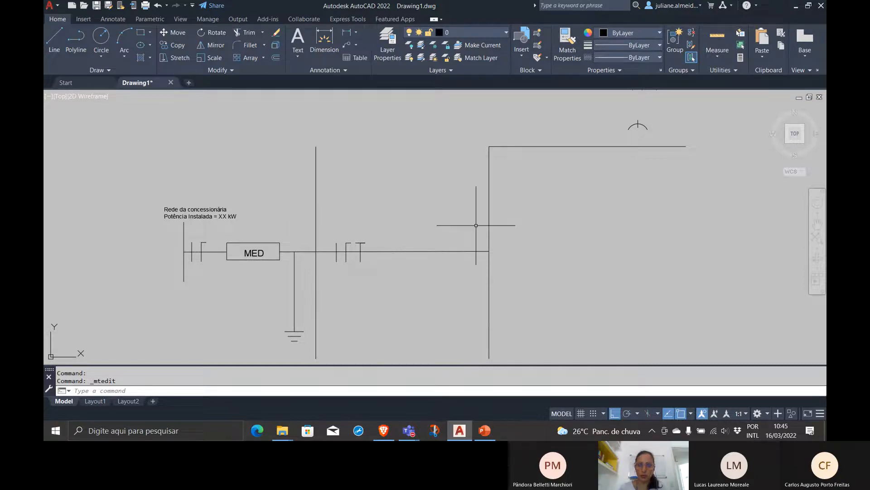
With ortho off, copy the utility network text to the space above and between the two tall vertical lines
left_click(222, 212)
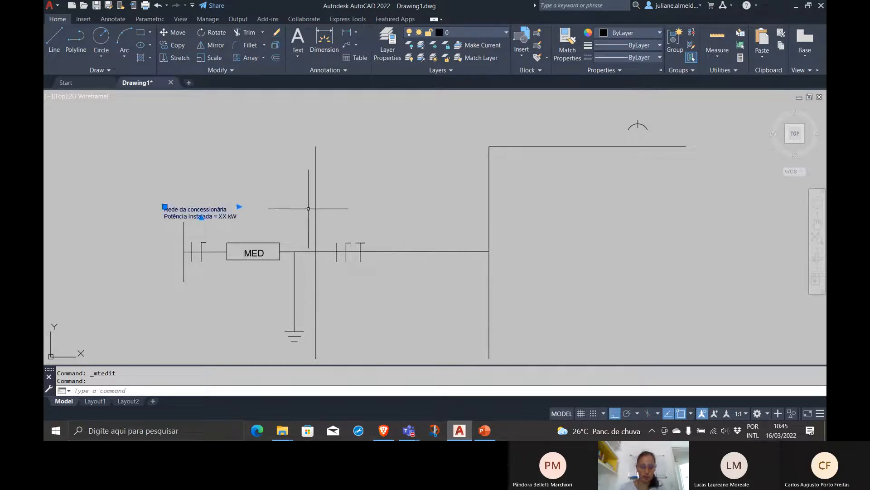
key("Return")
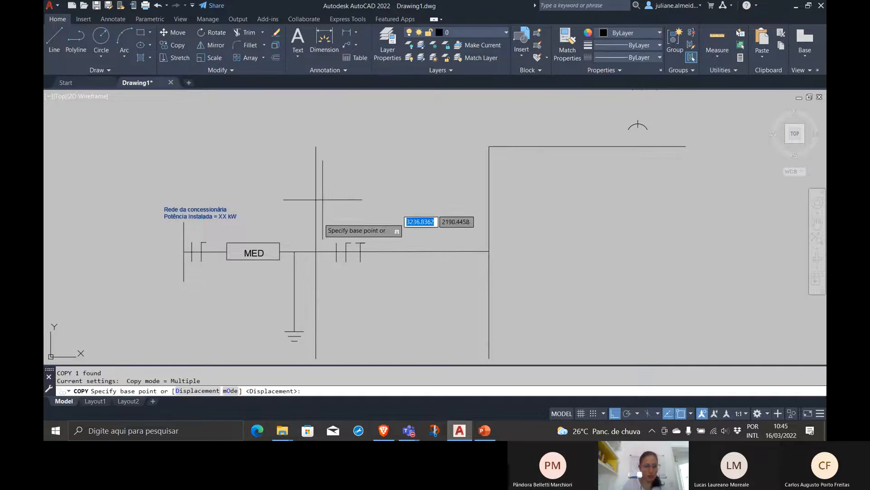
left_click(212, 211)
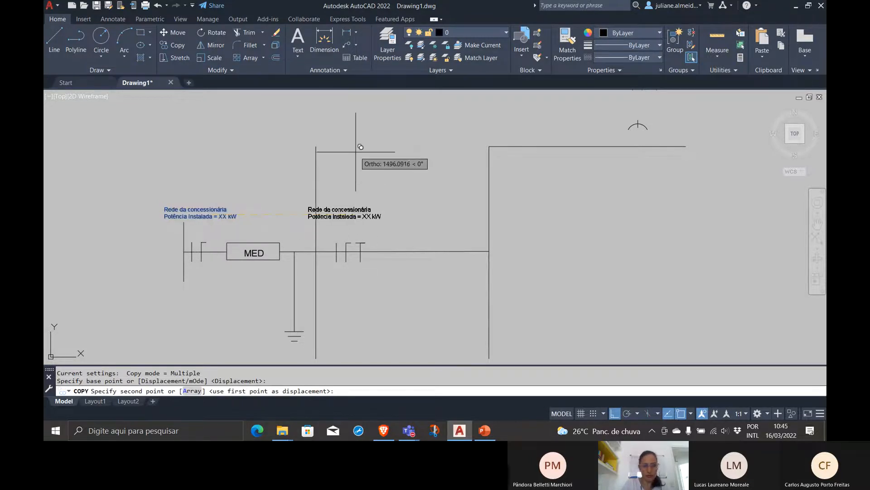
key("F8")
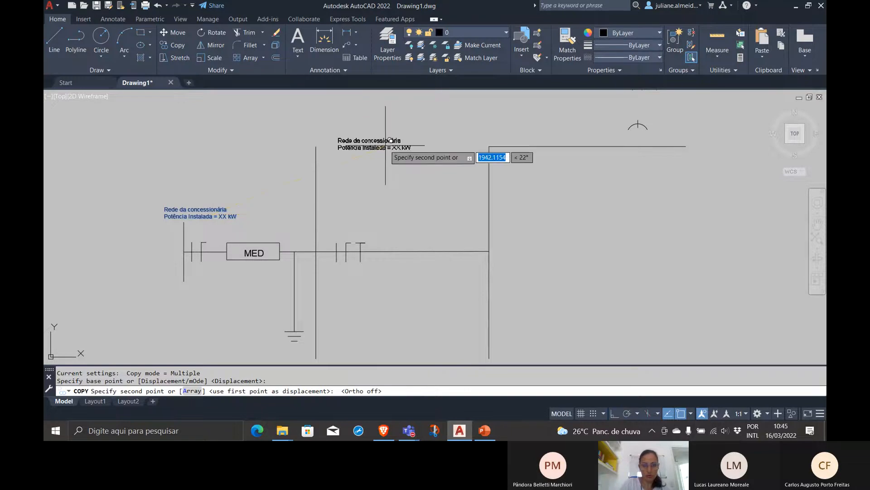
left_click(406, 136)
key("Return")
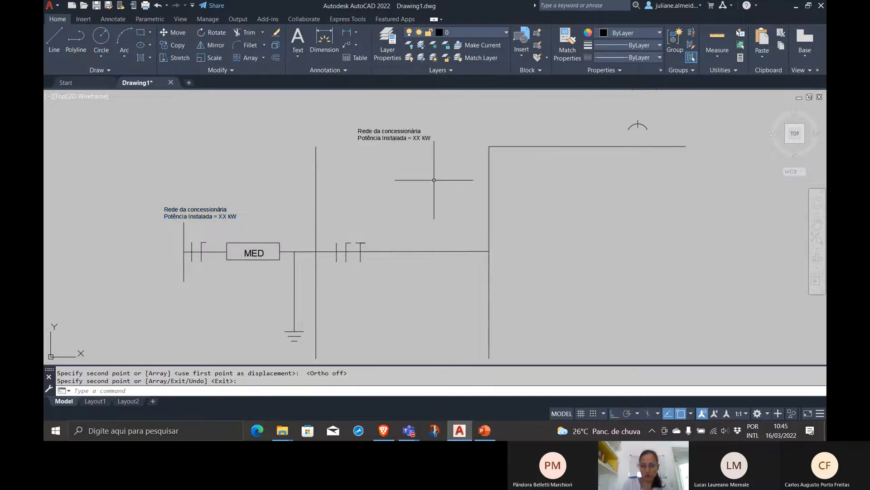
Change the copied utility network text between the two tall vertical lines to "Entrada Quadro de Distribuição"
left_click(396, 136)
double_click(422, 138)
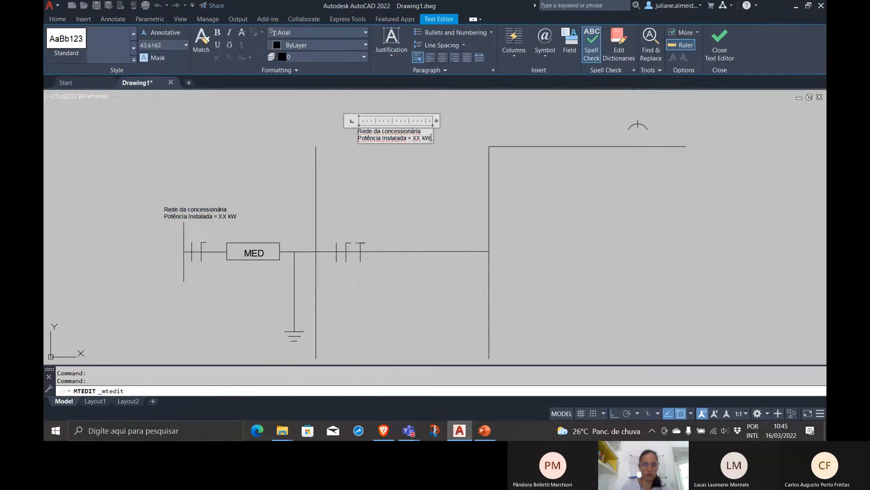
left_click_drag(431, 137, 341, 131)
type("Qua")
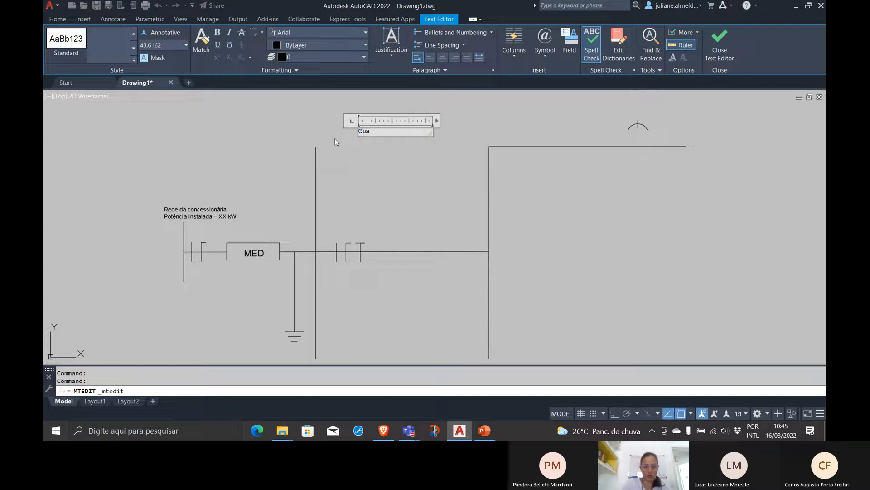
type("dro de Distribuição")
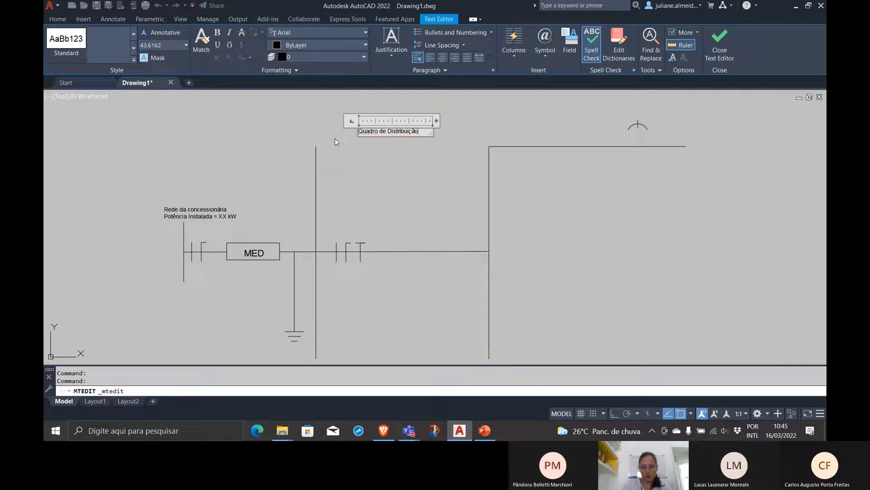
left_click(382, 158)
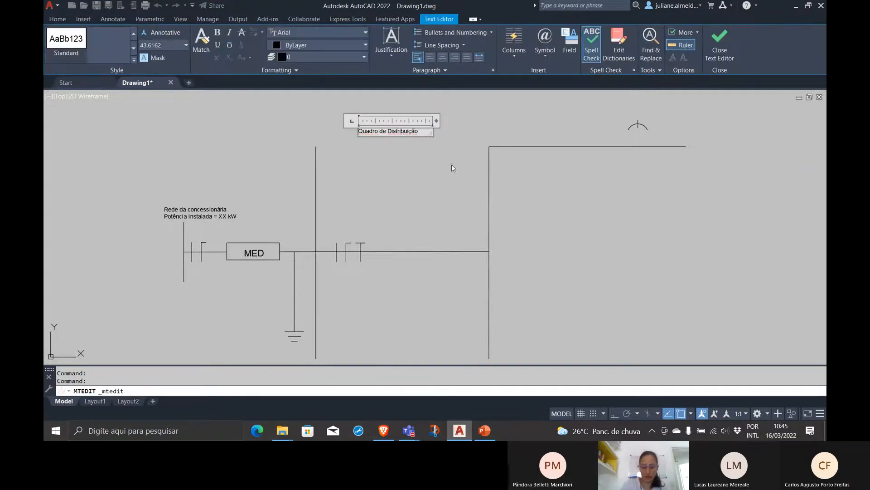
type("da Quadro de")
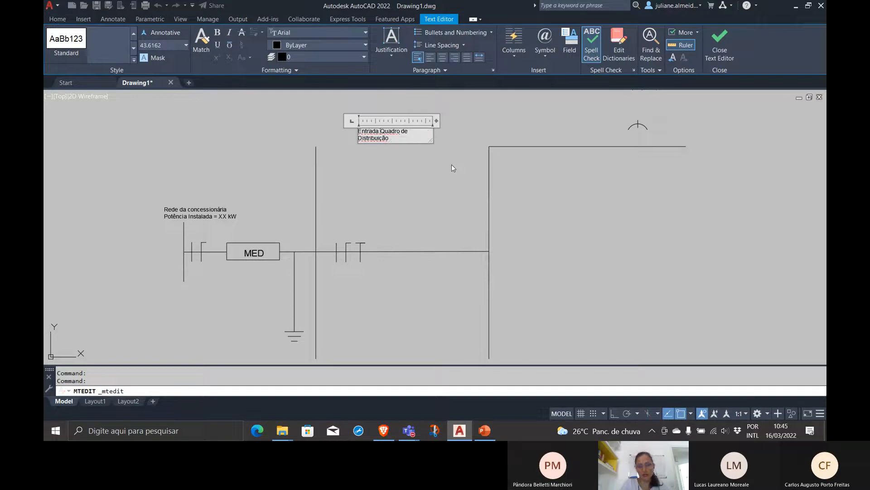
left_click(452, 168)
Move the spare conductor symbols numbered 1 and the arc symbol to the empty area beyond the distribution board's upper line
middle_click_drag(588, 198, 511, 248)
left_click(602, 157)
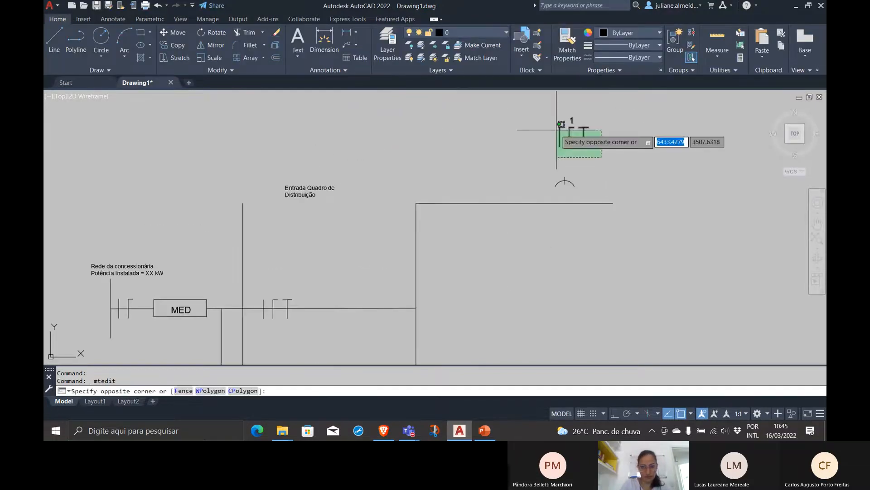
left_click(559, 123)
left_click(564, 136)
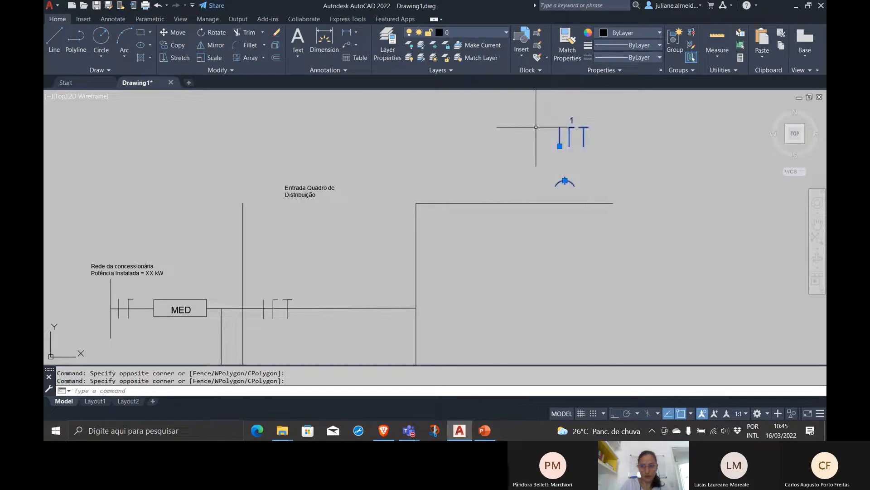
type("m")
key("Return")
left_click(559, 146)
left_click(669, 296)
Copy the "Entrada Quadro de Distribuição" text to the space above the long upper horizontal line
left_click(330, 218)
left_click(291, 188)
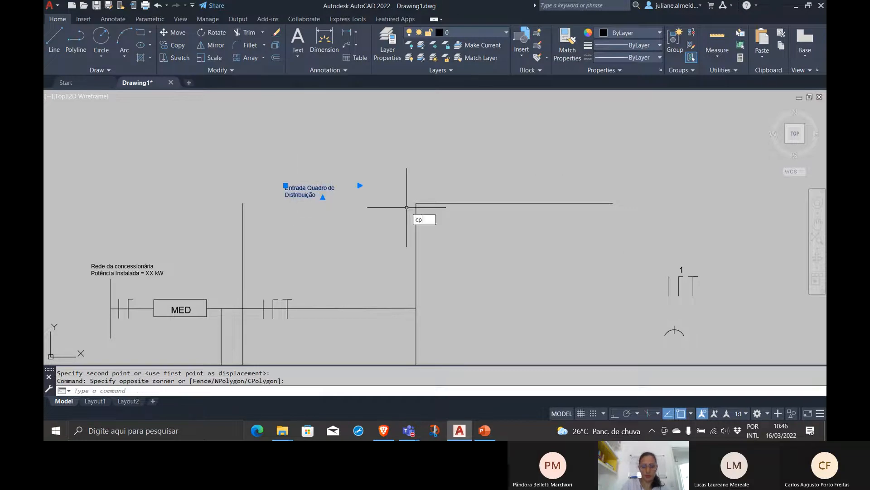
type("co")
key("Return")
left_click(315, 192)
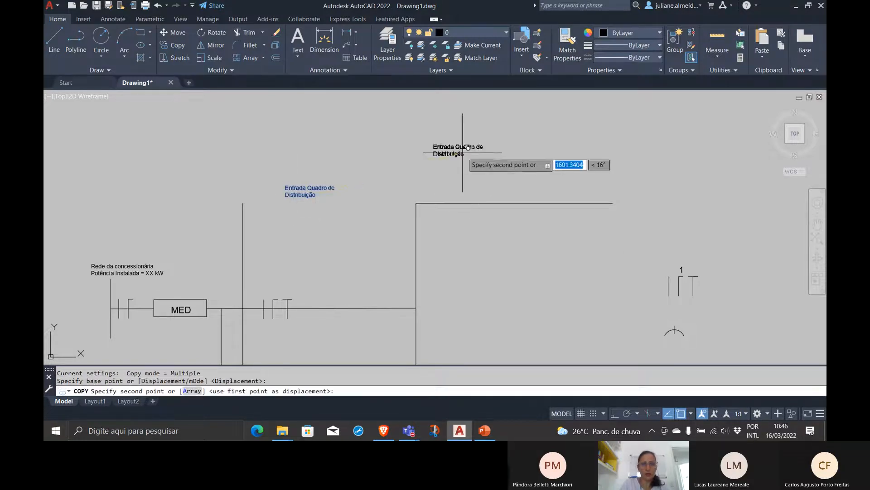
left_click(513, 154)
key("Return")
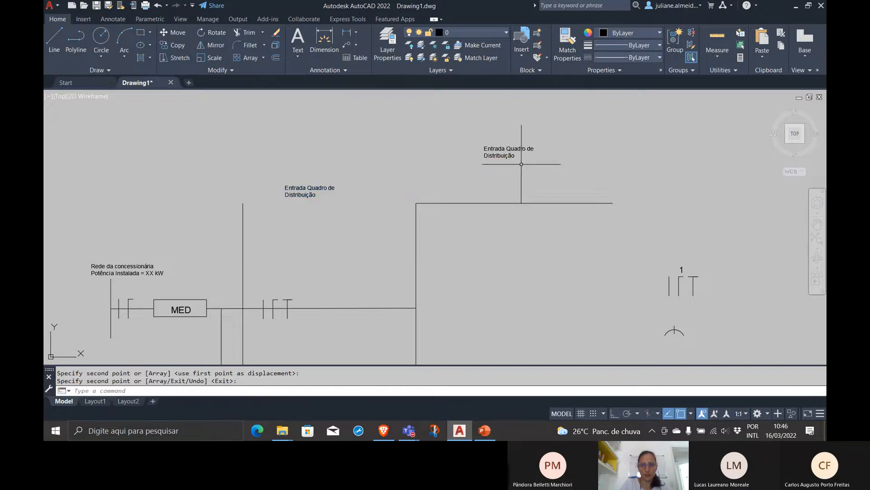
Remove the word "Entrada" from the copied text so it reads "Quadro de Distribuição"
double_click(503, 149)
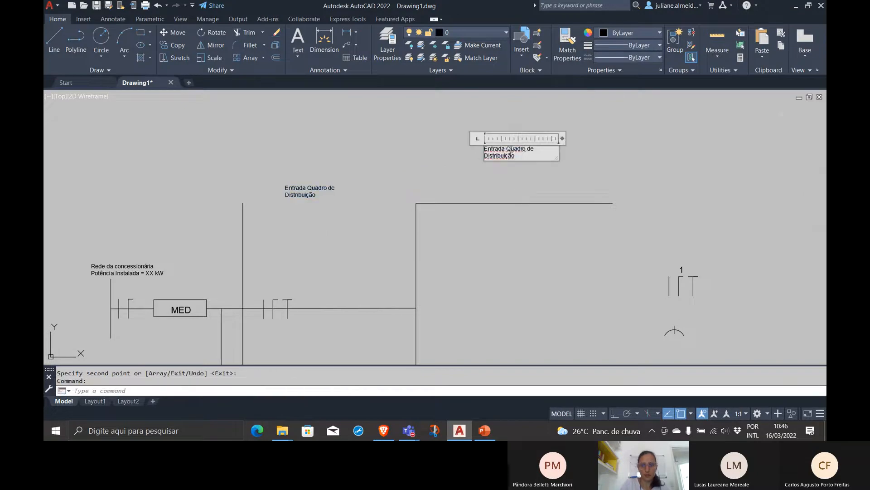
key("Delete")
left_click(476, 153)
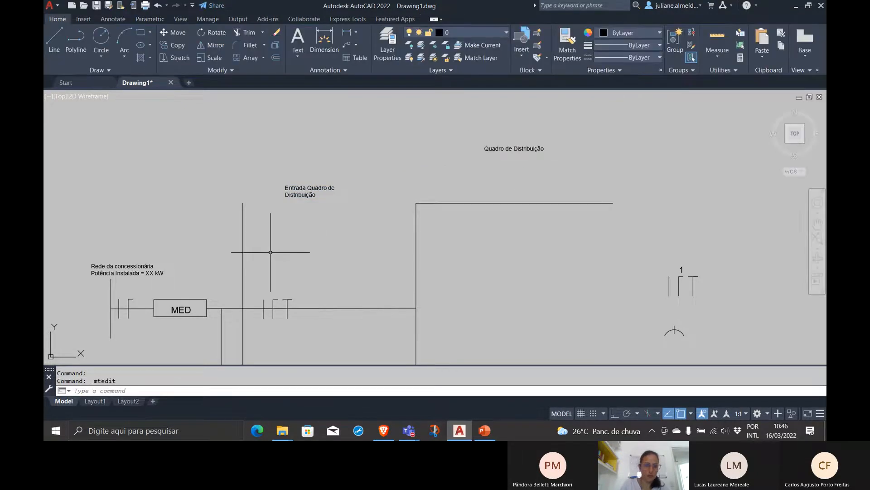
scroll(476, 225, "down", 4)
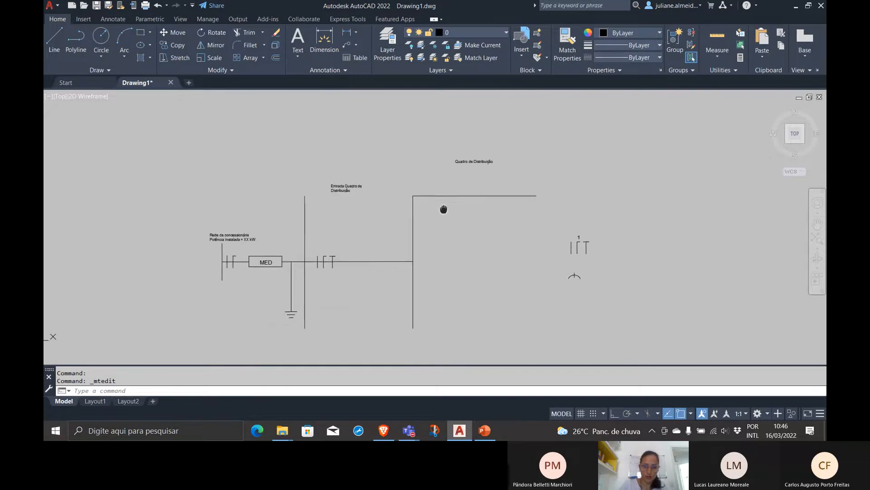
scroll(449, 208, "up", 2)
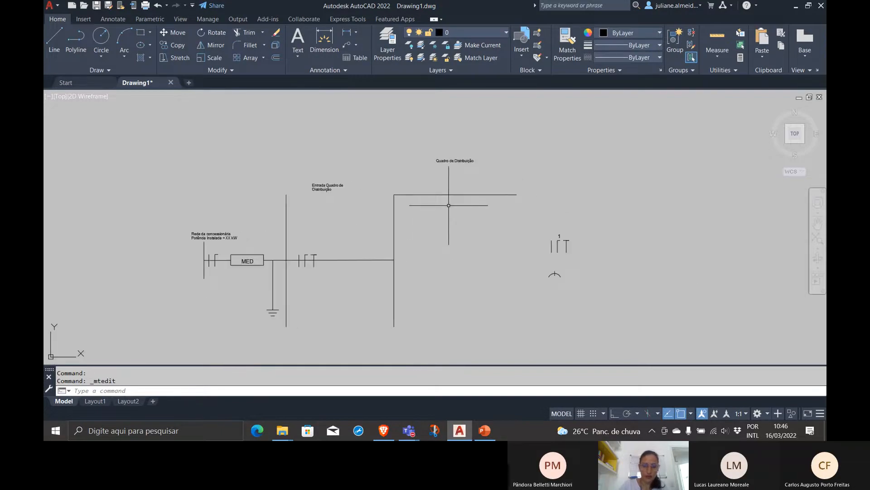
middle_click_drag(449, 208, 403, 223)
left_click(408, 222)
left_click(399, 195)
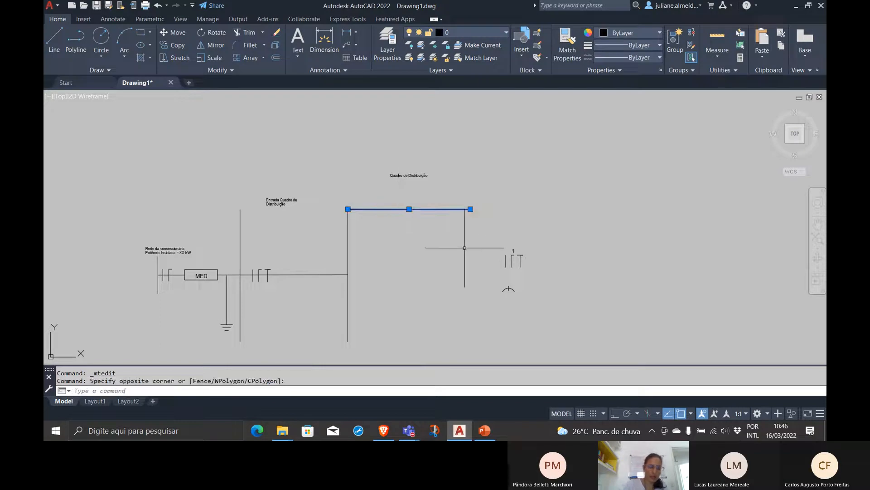
key("Escape")
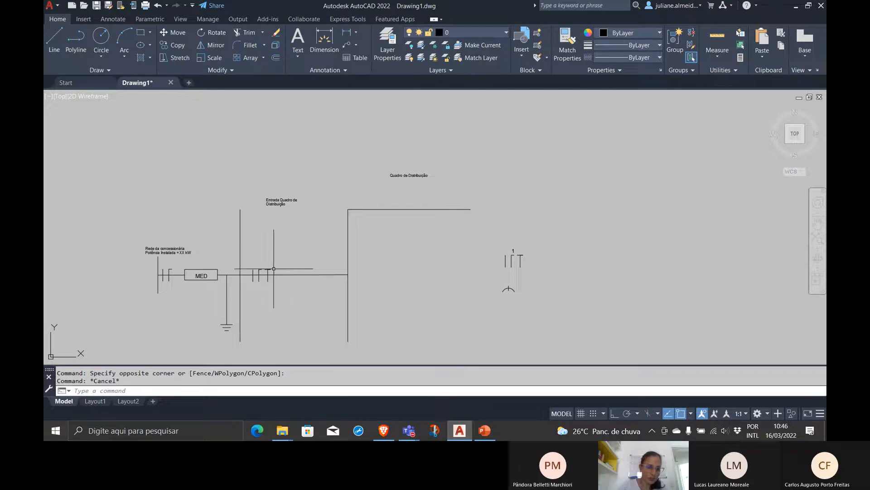
Move the MED rectangle and text, grounding wire, first tall vertical line and three-conductor symbol horizontally along the supply line, closer to the distribution board
left_click(243, 259)
left_click(283, 283)
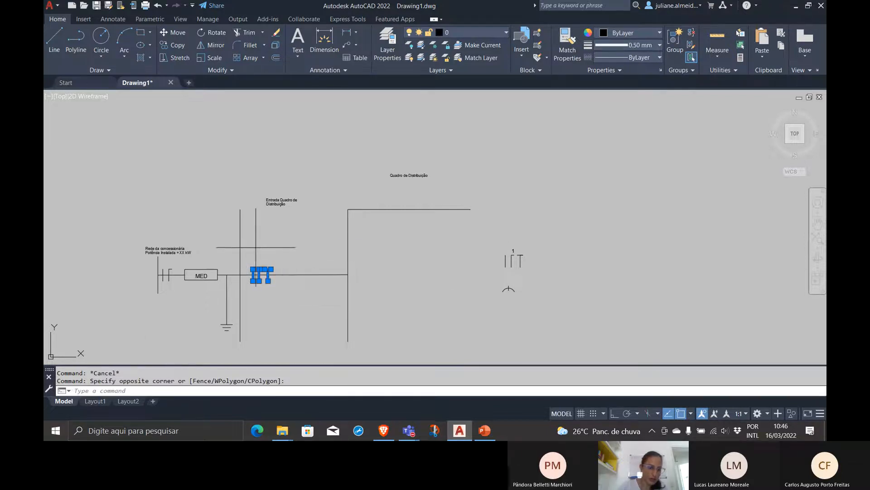
left_click(257, 235)
left_click(231, 249)
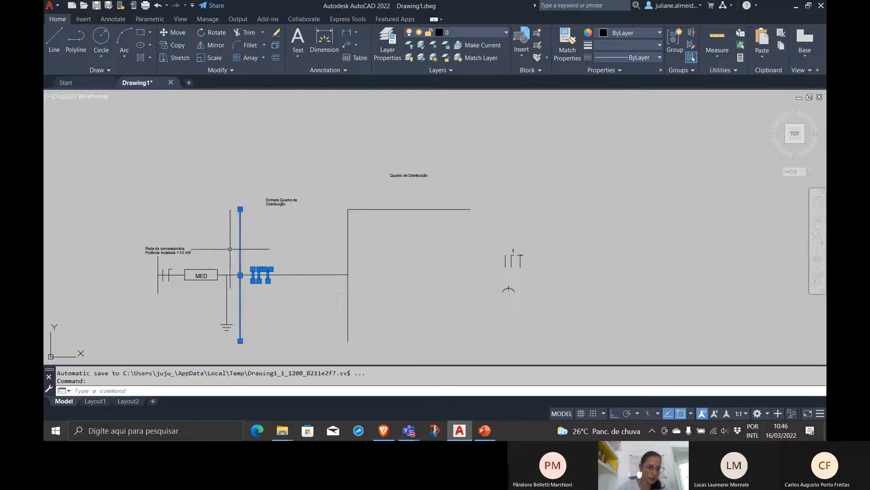
left_click(238, 298)
left_click(215, 295)
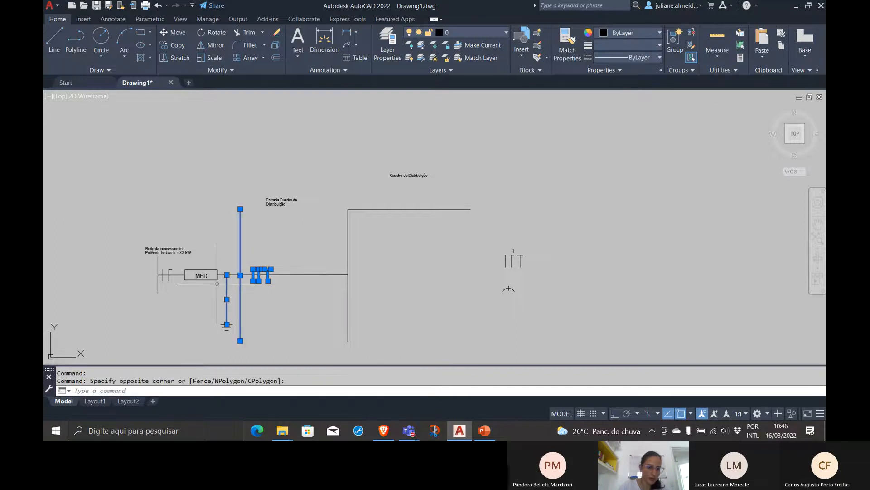
scroll(218, 284, "up", 6)
left_click(237, 292)
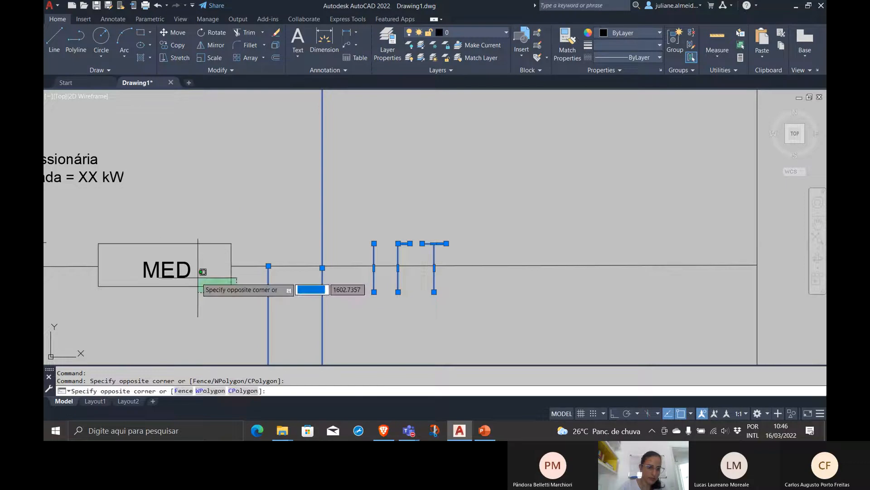
left_click(197, 278)
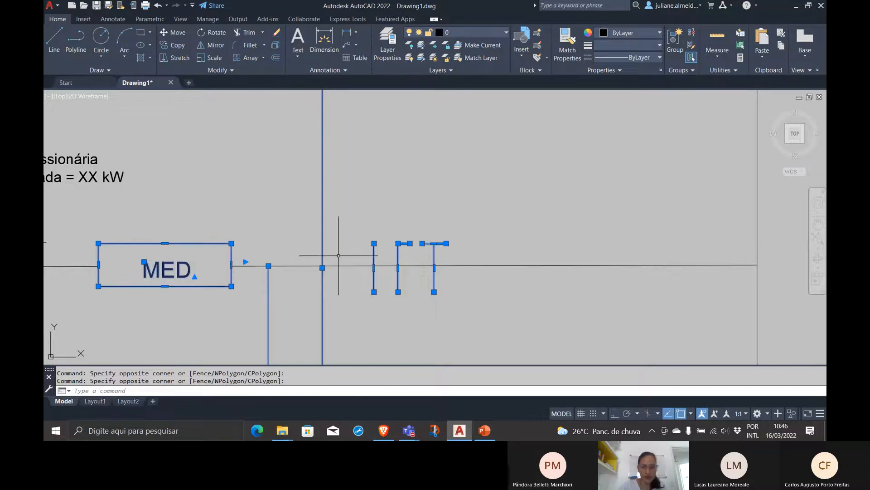
scroll(339, 256, "down", 4)
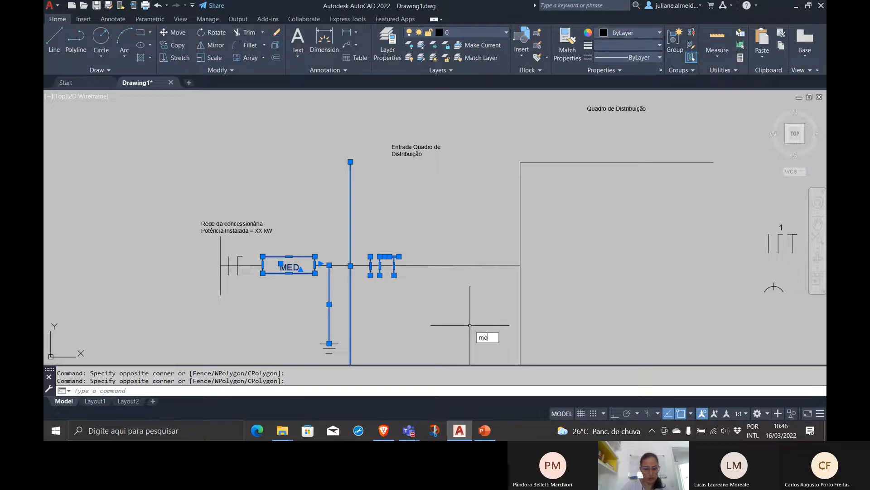
type("ve")
key("Return")
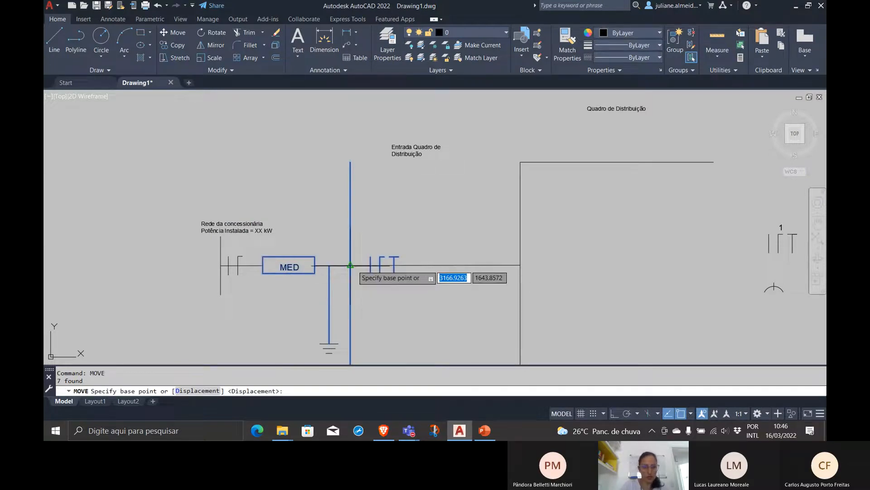
left_click(351, 265)
left_click(417, 265)
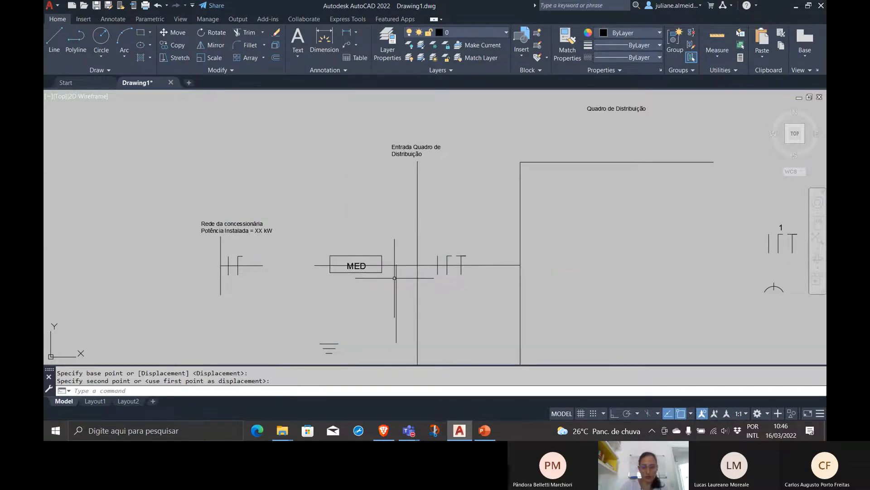
Stretch the free end of the supply line beside MED back to the short line at the utility network symbol
scroll(347, 331, "down", 2)
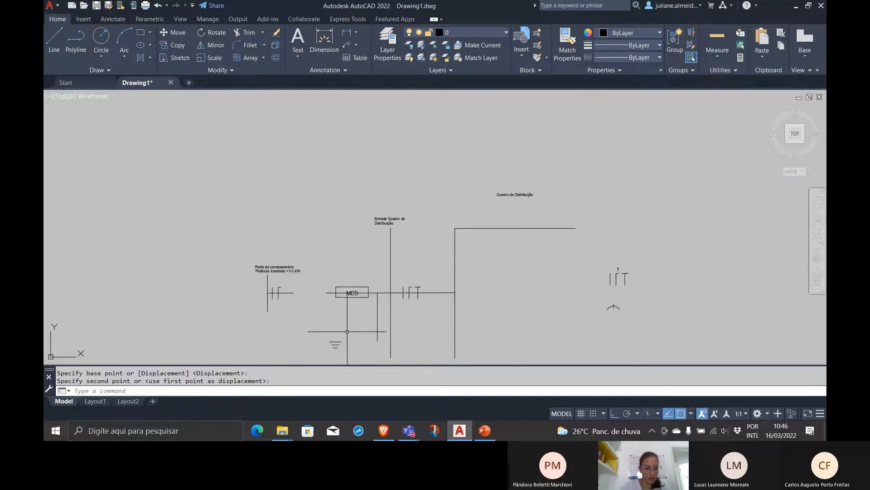
middle_click_drag(333, 313, 328, 297)
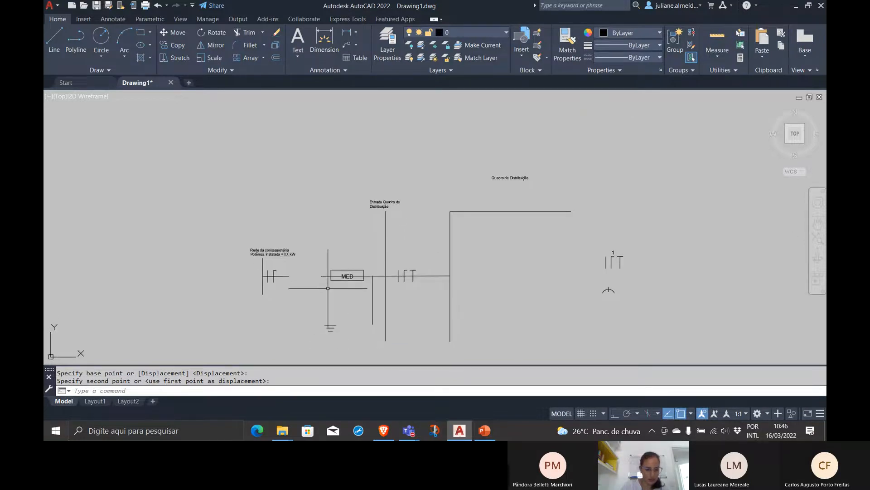
key("Escape")
left_click(327, 275)
left_click(321, 276)
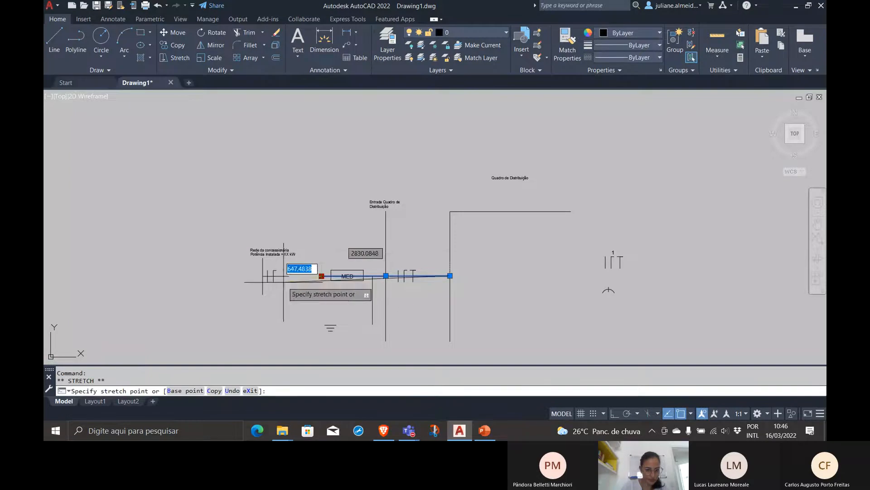
left_click(282, 276)
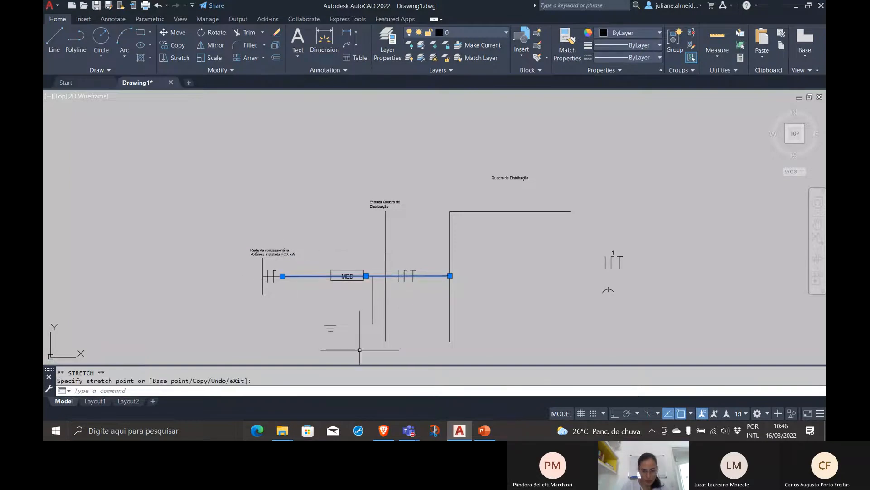
key("Escape")
Move the grounding symbol by the midpoint of its longest line to the lower end of the grounding wire
scroll(343, 338, "up", 4)
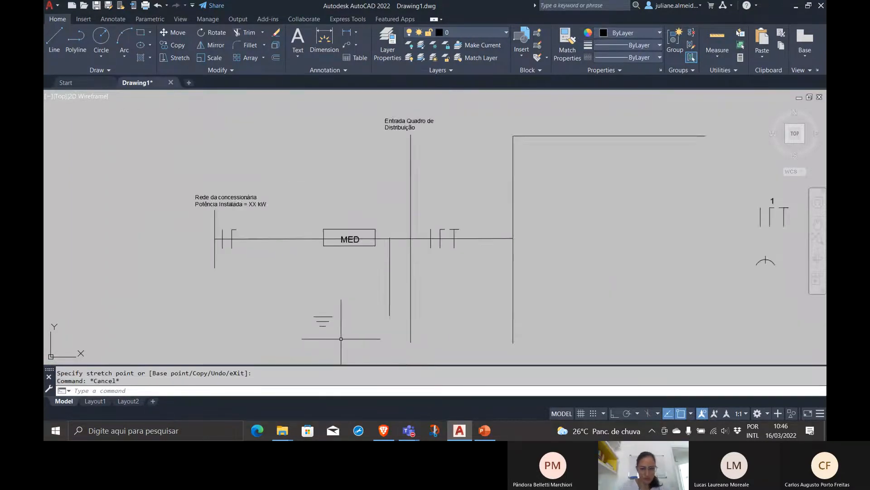
left_click(344, 334)
left_click(279, 295)
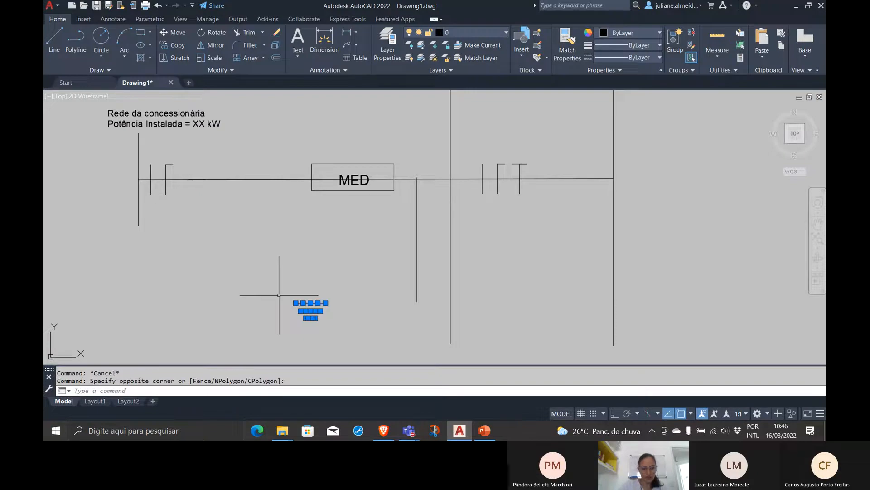
type("mo")
key("Return")
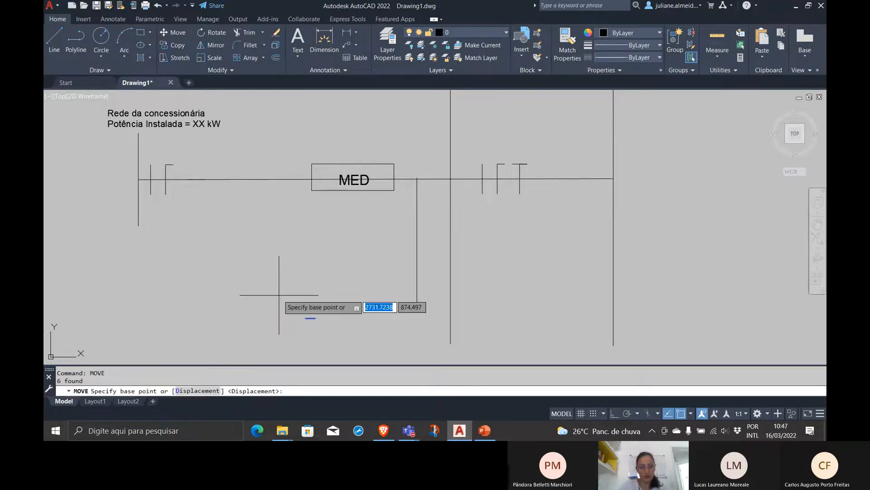
left_click(310, 303)
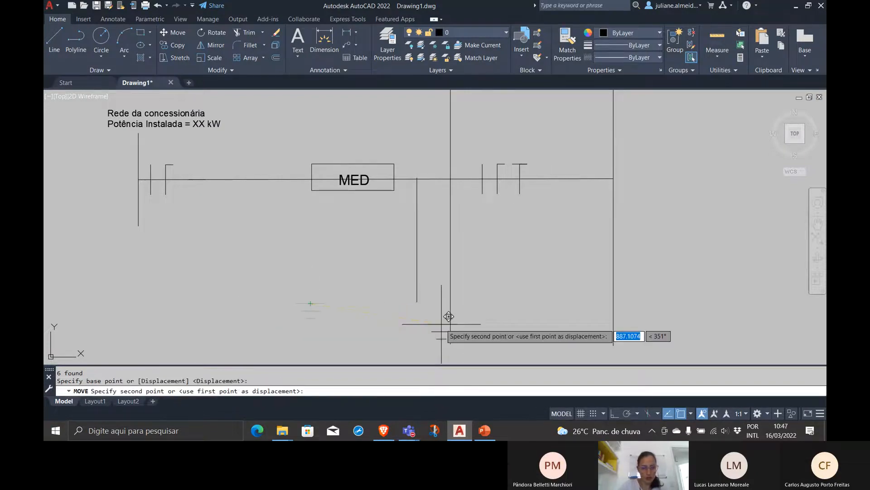
left_click(417, 303)
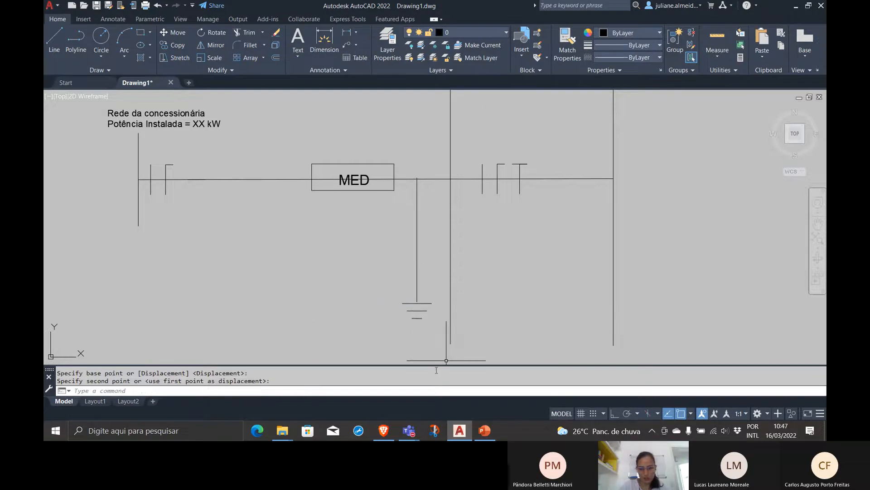
Stretch the lower end of the grounding wire down to the midpoint of the grounding symbol's longest line
scroll(579, 230, "down", 2)
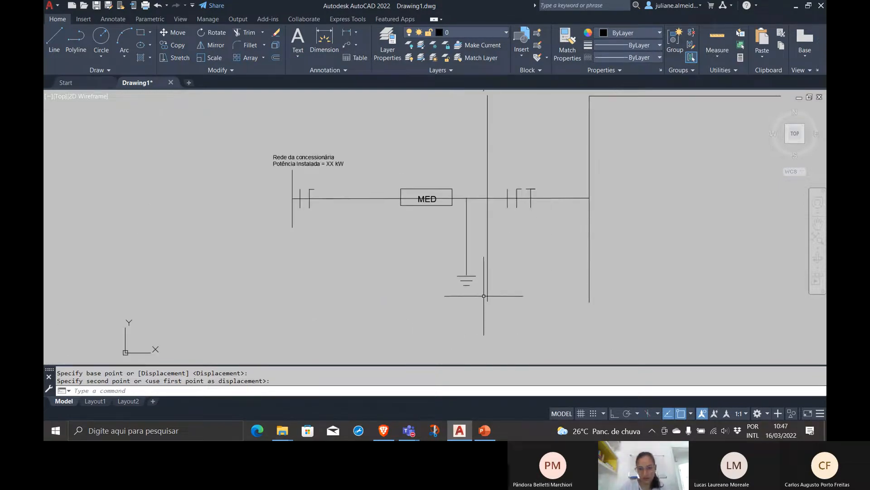
scroll(458, 274, "up", 6)
left_click(373, 217)
left_click(373, 231)
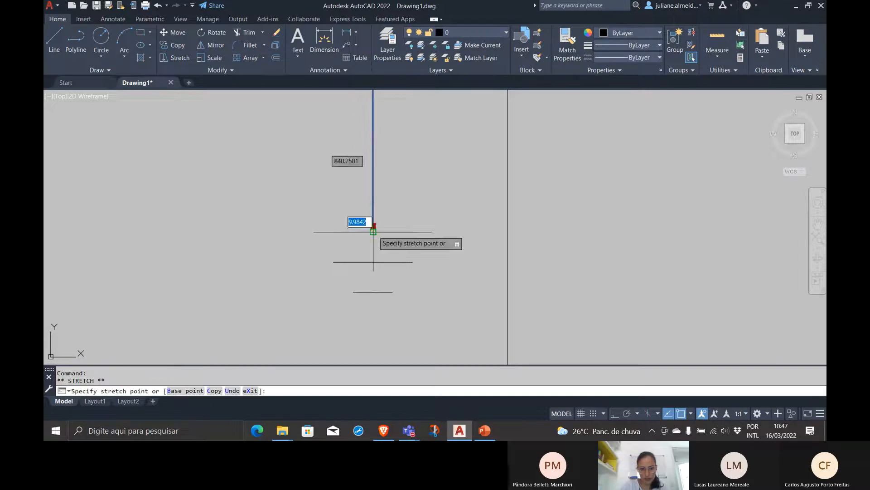
key("Escape")
scroll(566, 262, "down", 8)
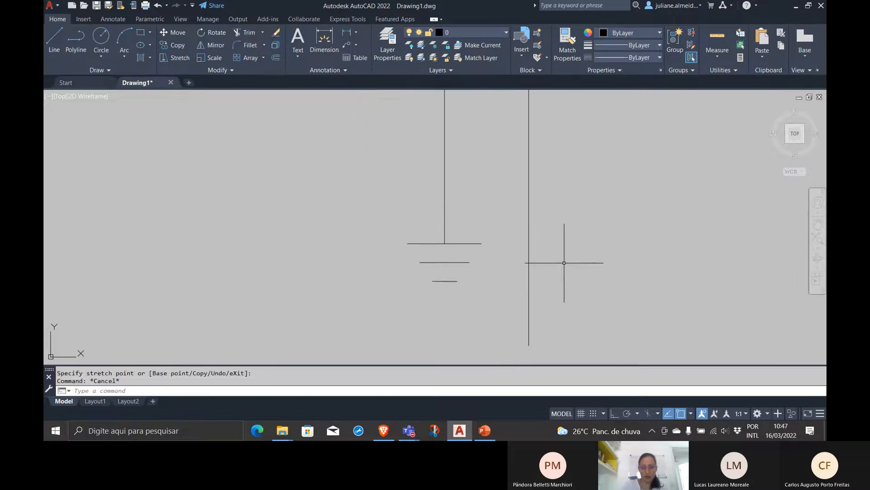
Move the arc symbol with the short vertical tick from beside the drawing to the supply line between the two-conductor symbol and MED
middle_click_drag(564, 261, 311, 303)
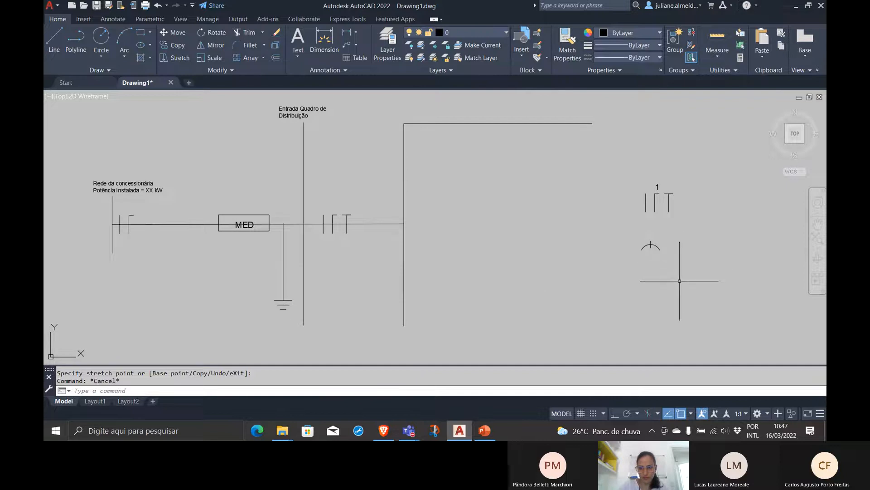
left_click(673, 240)
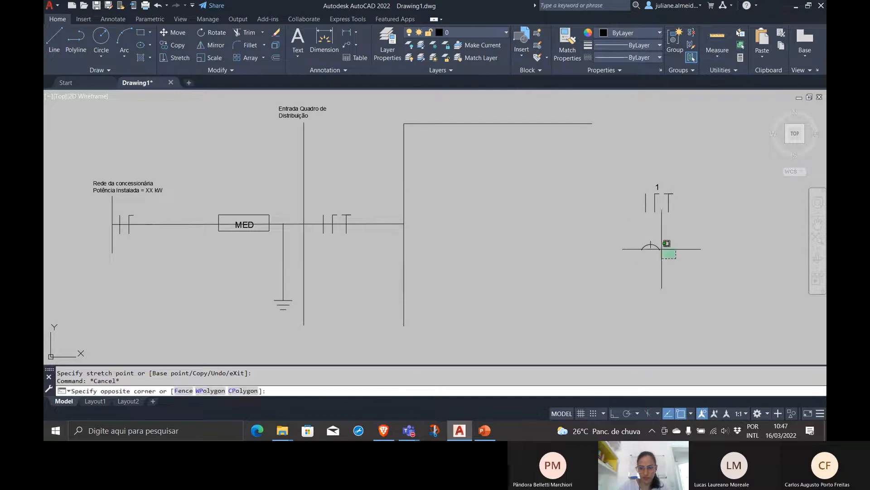
left_click(573, 267)
type("m")
key("Return")
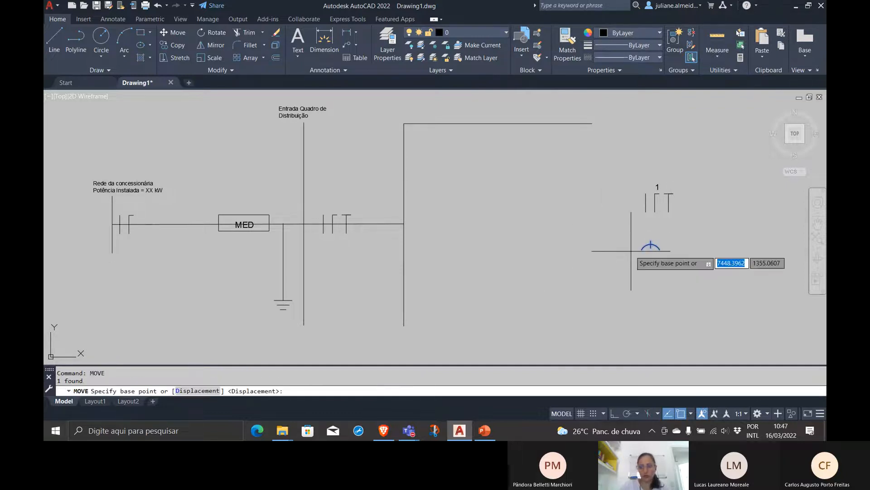
left_click(662, 256)
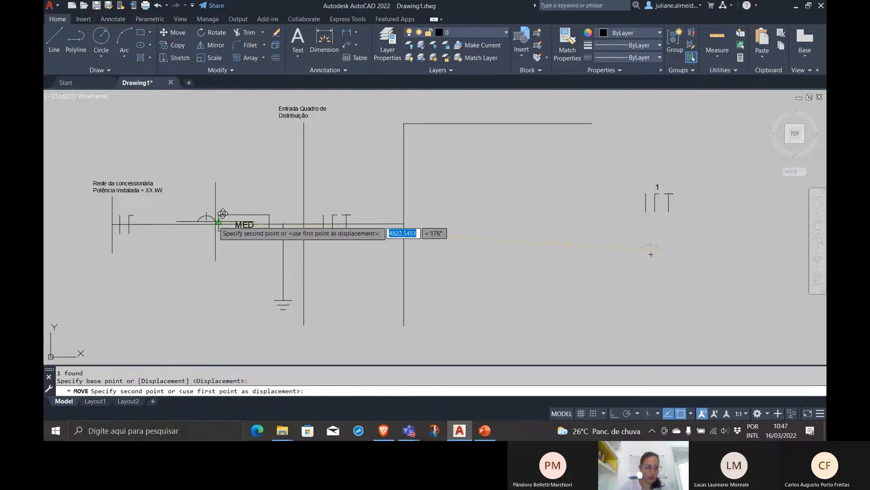
left_click(202, 223)
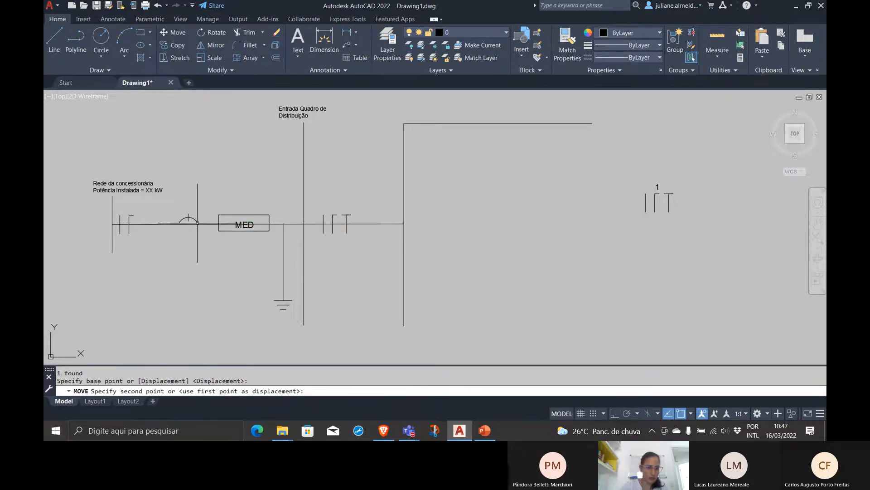
Move the arc symbol down towards the supply line, using the lower end of its short vertical tick as base point
scroll(206, 222, "up", 4)
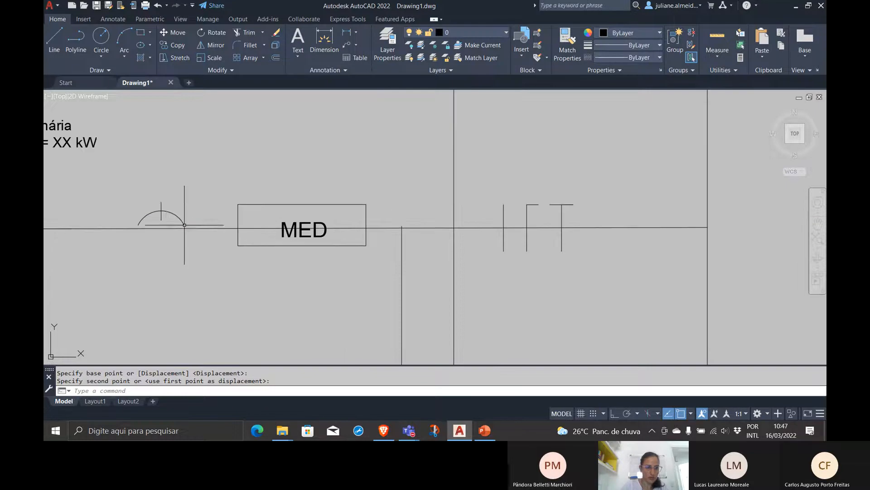
left_click(171, 219)
left_click(140, 171)
key("Return")
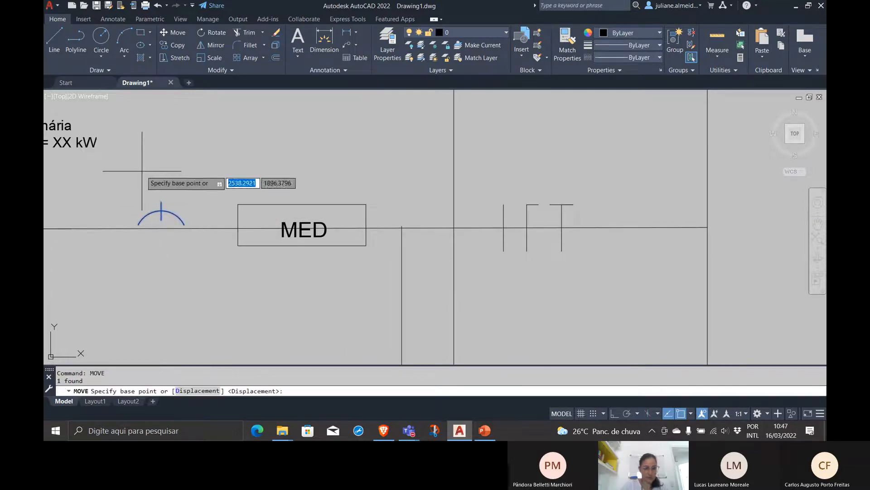
left_click(161, 221)
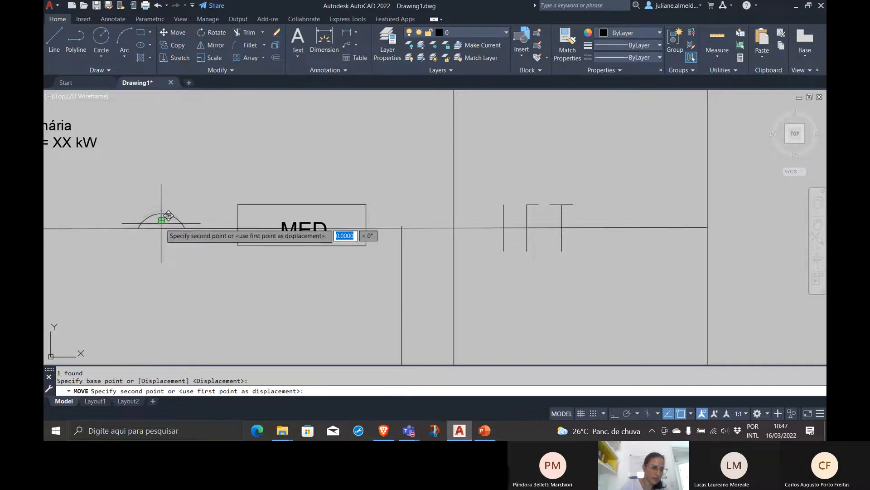
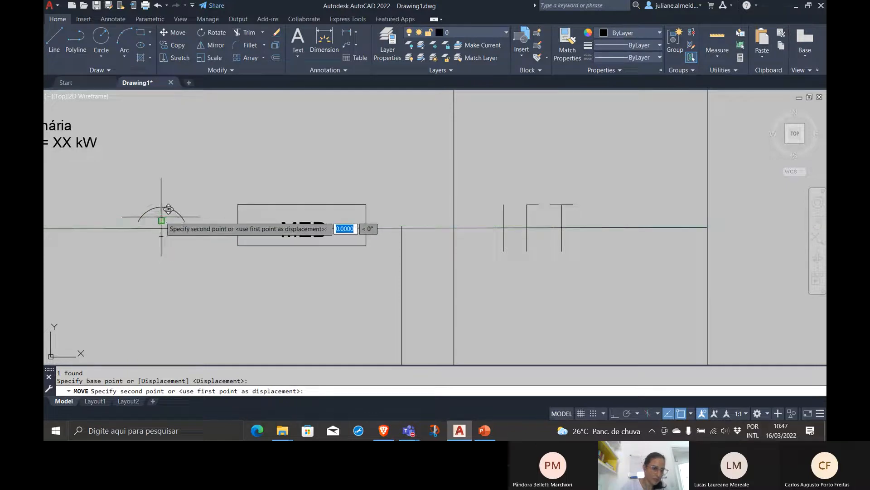
Move the ticked arc symbol before MED down onto the supply line, using the arc's right end as base point
key("Escape")
left_click(191, 217)
left_click(174, 209)
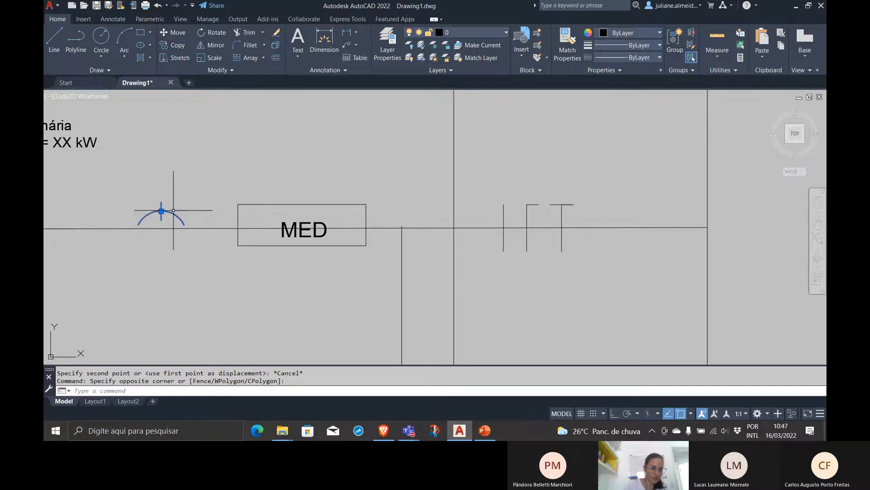
key("Return")
left_click(176, 214)
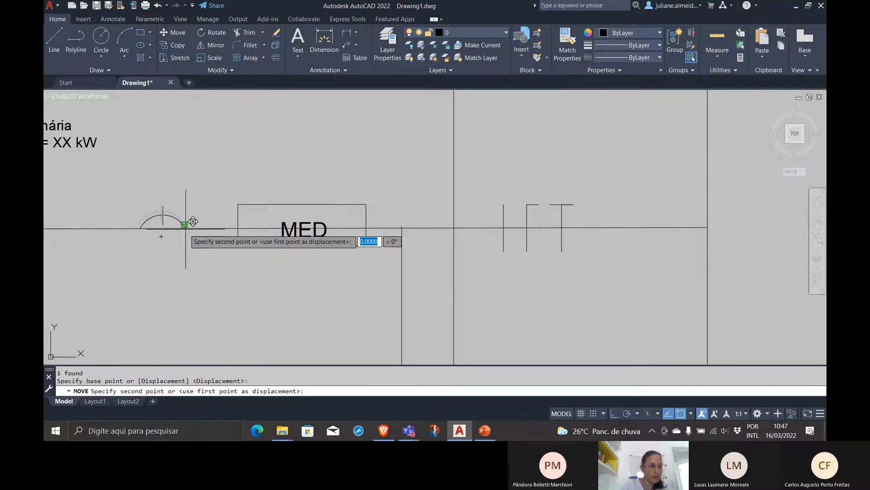
left_click(187, 233)
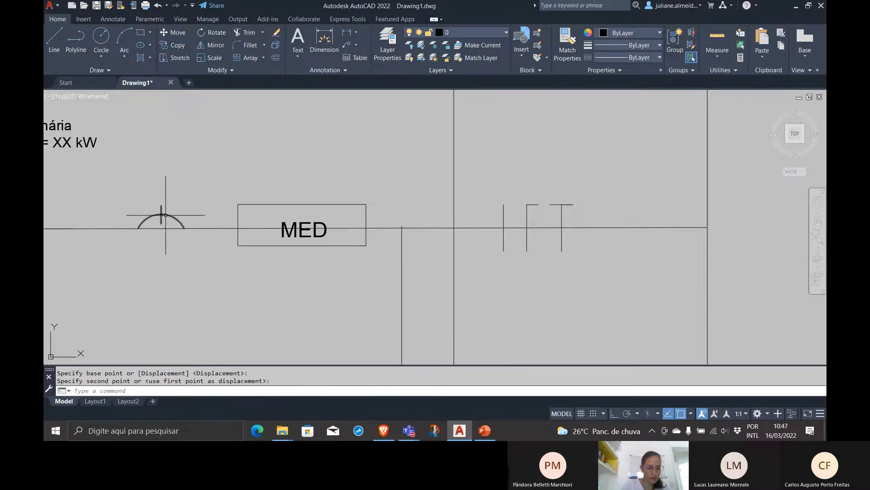
Copy the arc symbol by its right end onto the supply line between the three-conductor symbol and the distribution board's vertical line
left_click(185, 209)
left_click(147, 214)
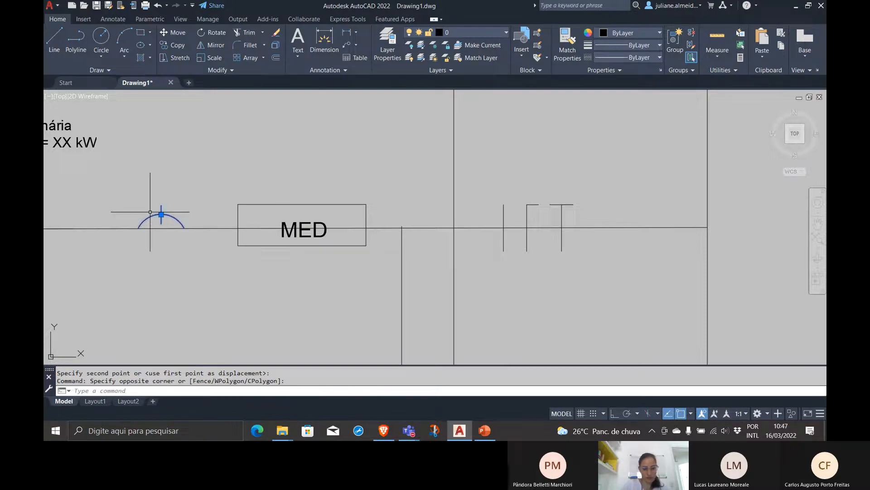
type("o")
key("Return")
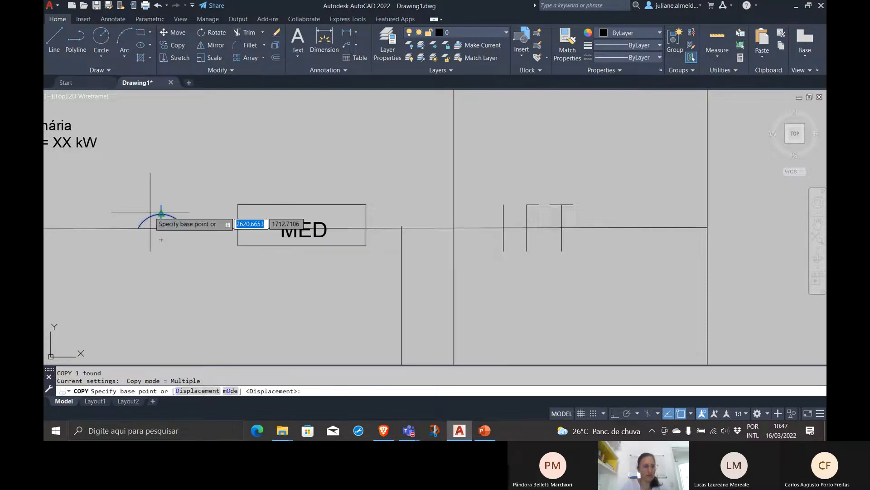
left_click(185, 227)
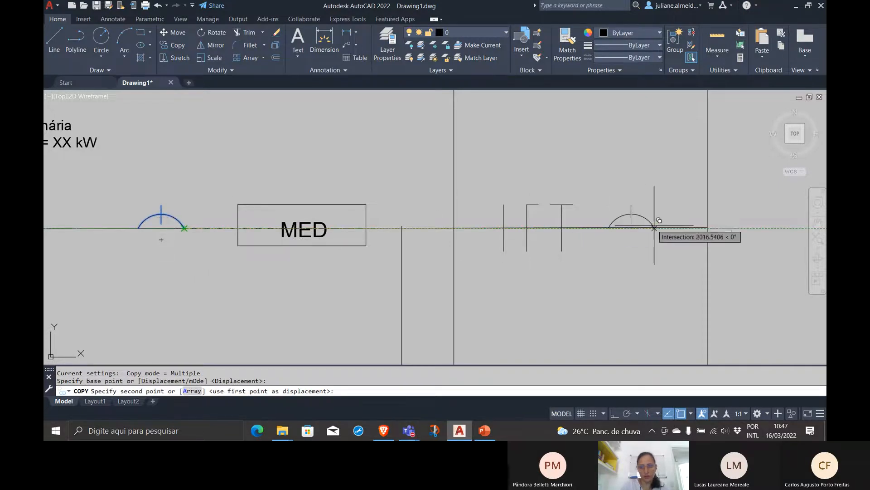
left_click(659, 227)
key("Return")
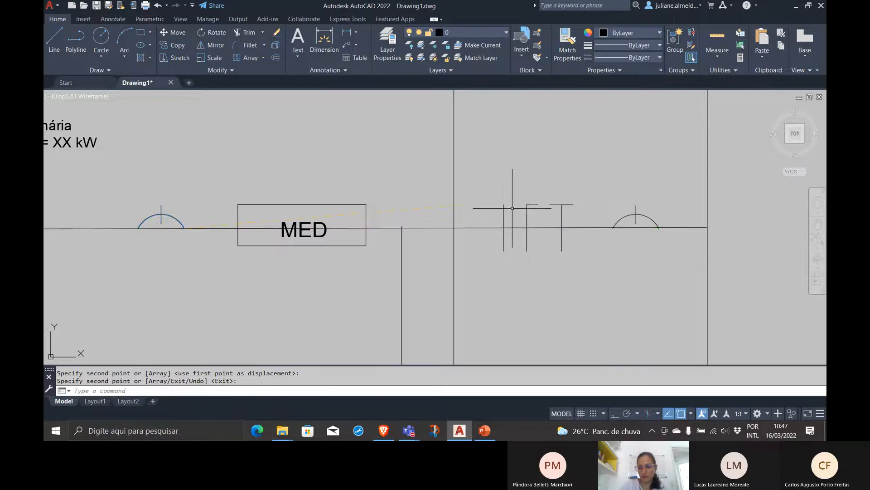
Copy the arc symbol nearest the distribution board onto its upper horizontal line, with its right end about 546 units from the line's left end
scroll(518, 217, "down", 5)
middle_click_drag(517, 217, 299, 286)
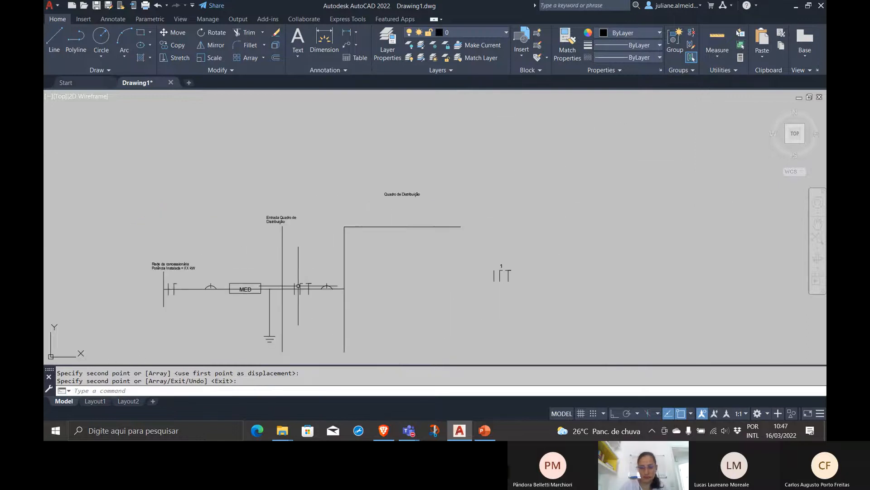
scroll(320, 284, "up", 4)
left_click(318, 285)
left_click(368, 318)
left_click(352, 325)
left_click(329, 279)
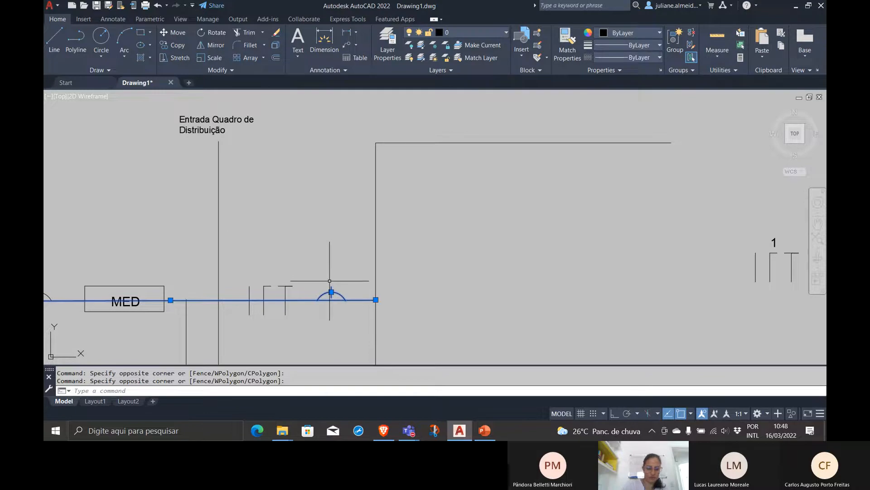
left_click(360, 312, "shift")
left_click(356, 276, "shift")
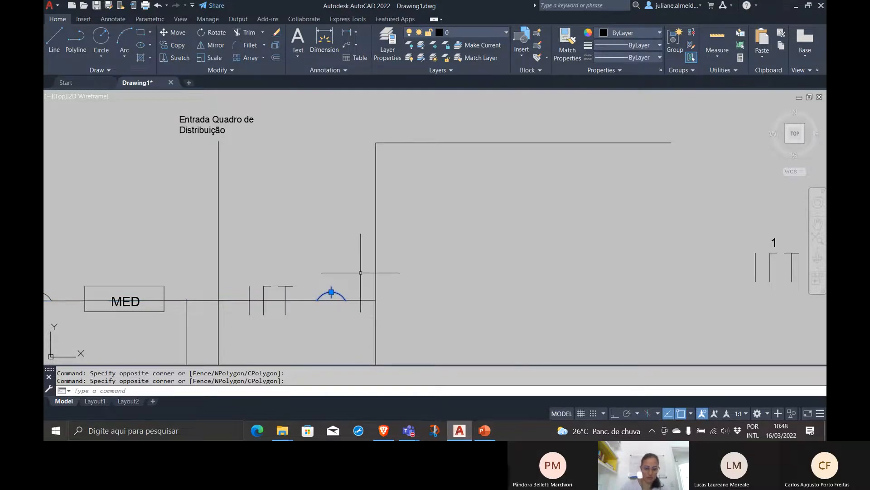
key("Return")
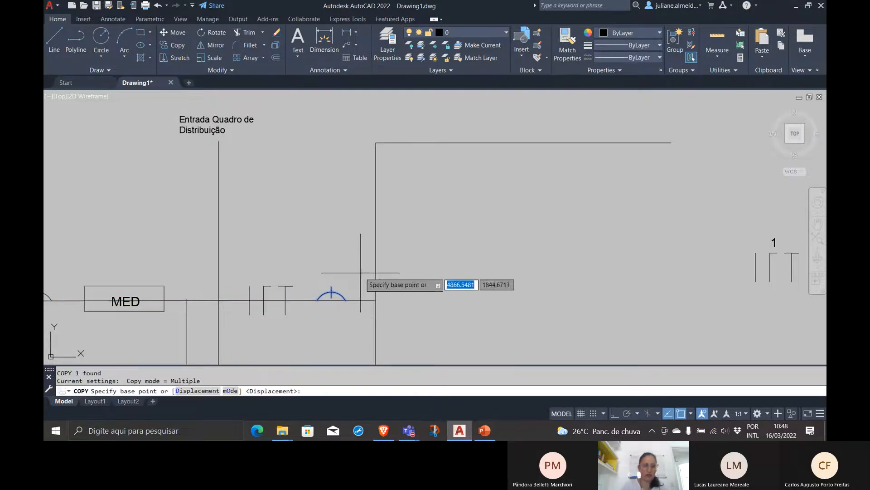
left_click(345, 299)
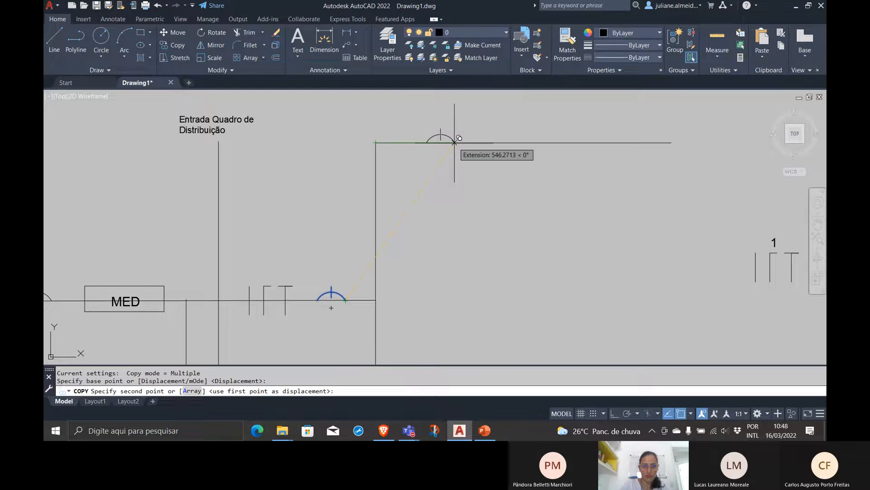
left_click(455, 143)
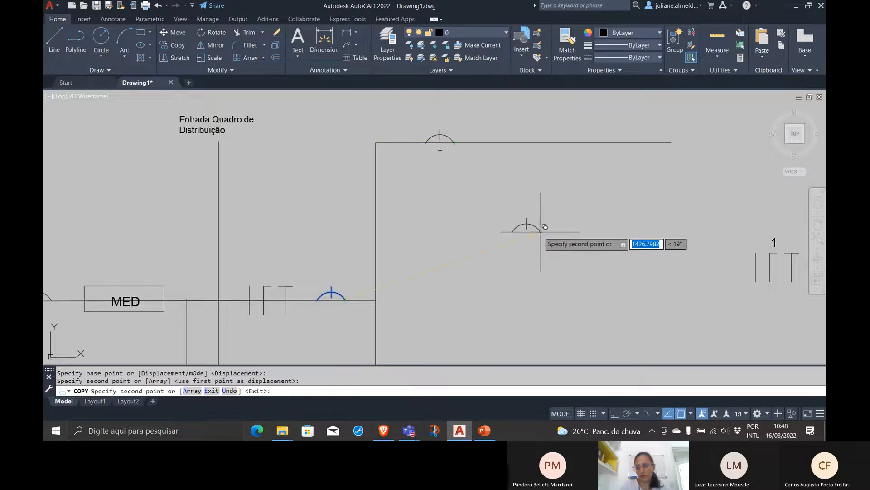
key("Return")
Move the upper horizontal line and its arc symbol about 194 units down along the distribution board's vertical line
scroll(522, 217, "down", 4)
middle_click_drag(517, 213, 471, 264)
scroll(472, 264, "up", 2)
left_click(468, 259)
left_click(402, 184)
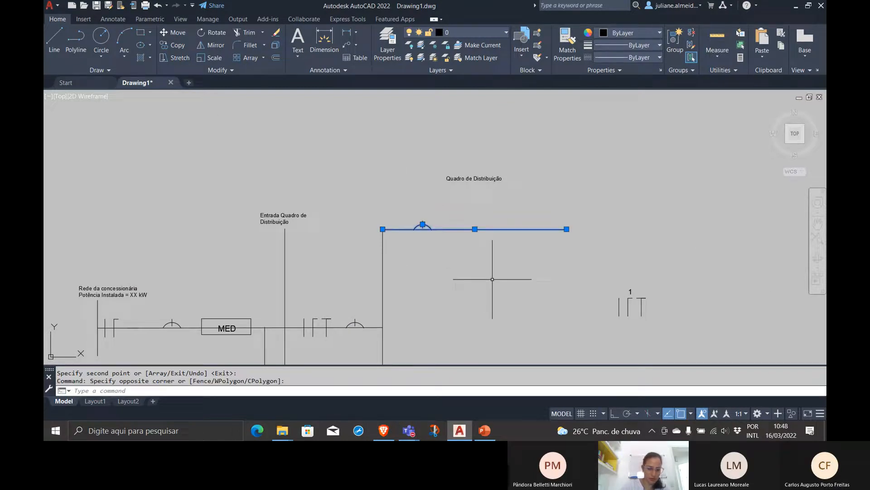
key("Return")
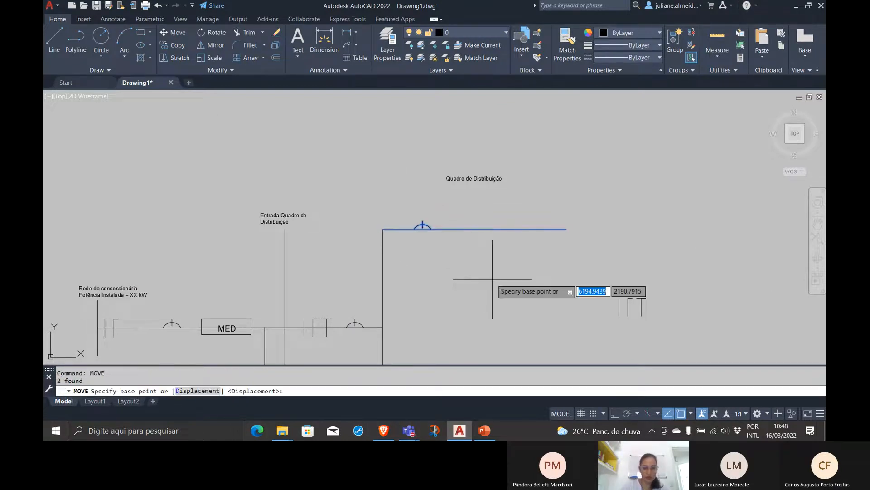
left_click(383, 229)
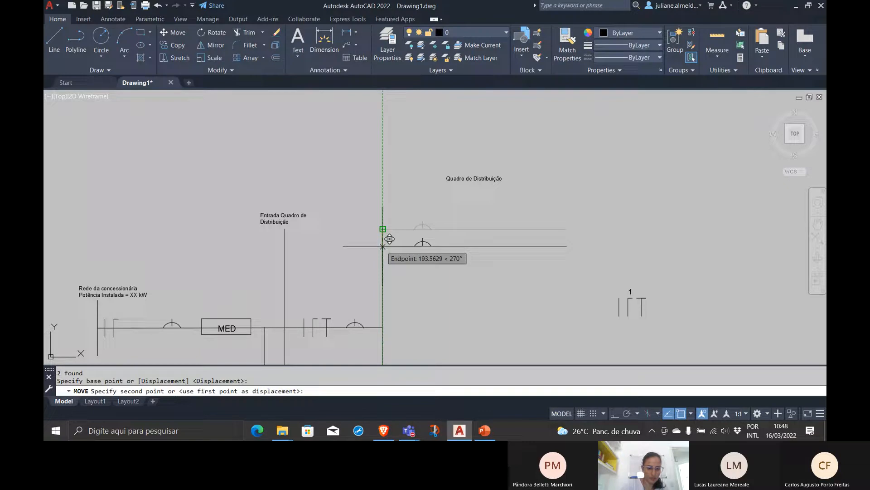
left_click(383, 246)
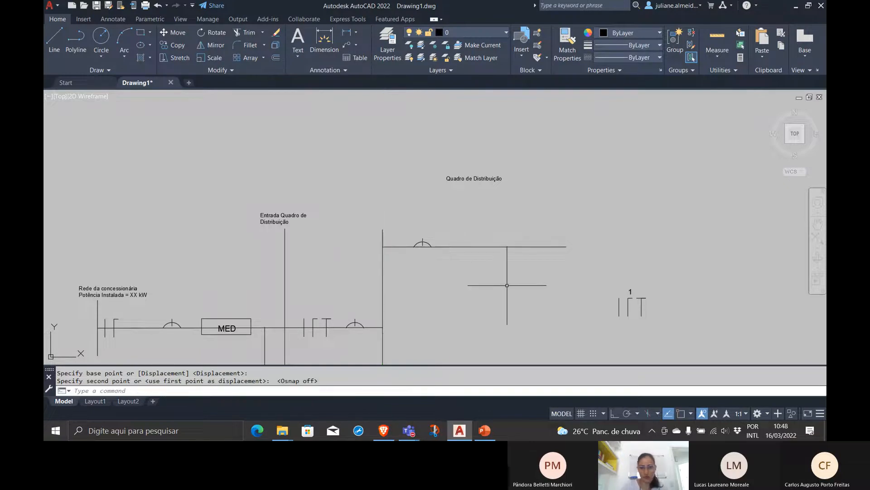
Copy the "Quadro de Distribuição" label to just above the arc symbol on the upper branch line
scroll(500, 285, "up", 2)
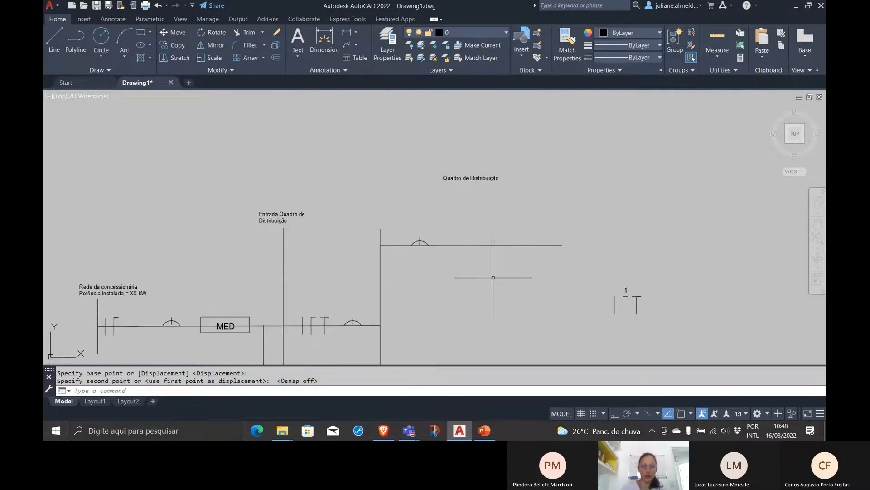
left_click(471, 120)
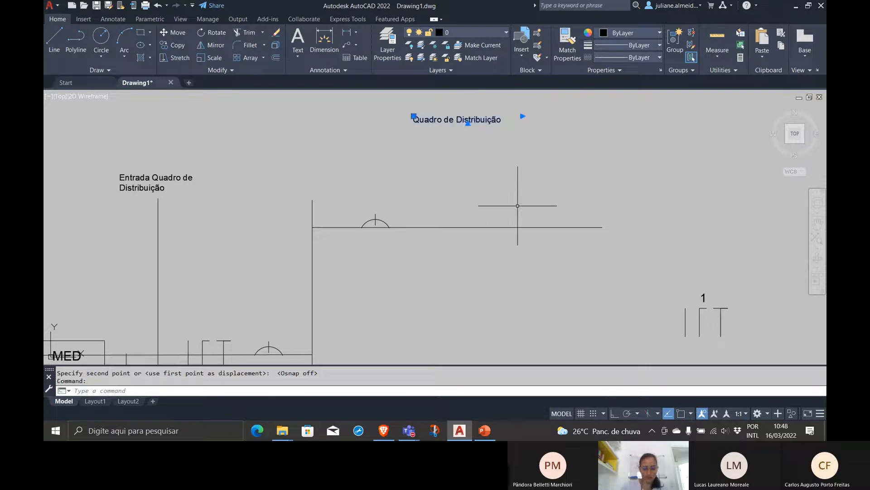
left_click(432, 122)
left_click(385, 205)
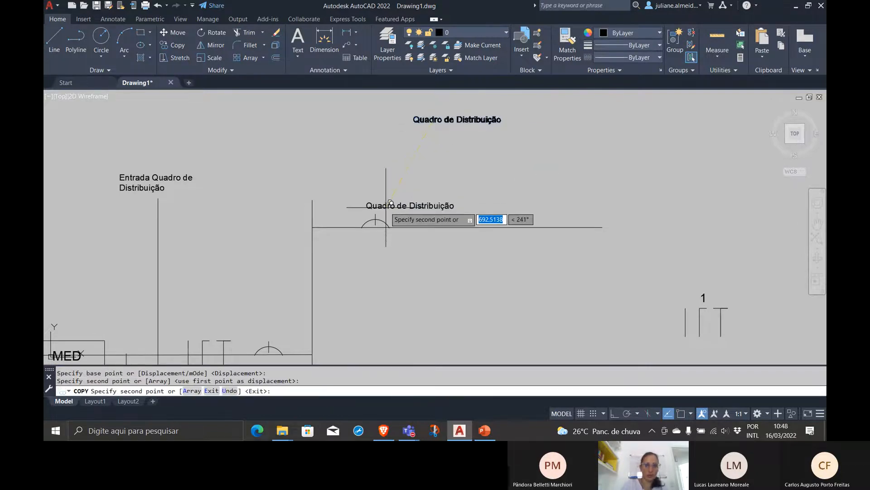
key("Return")
Change the copied label above the branch line's arc symbol to "10A"
double_click(384, 205)
left_click_drag(479, 193, 420, 241)
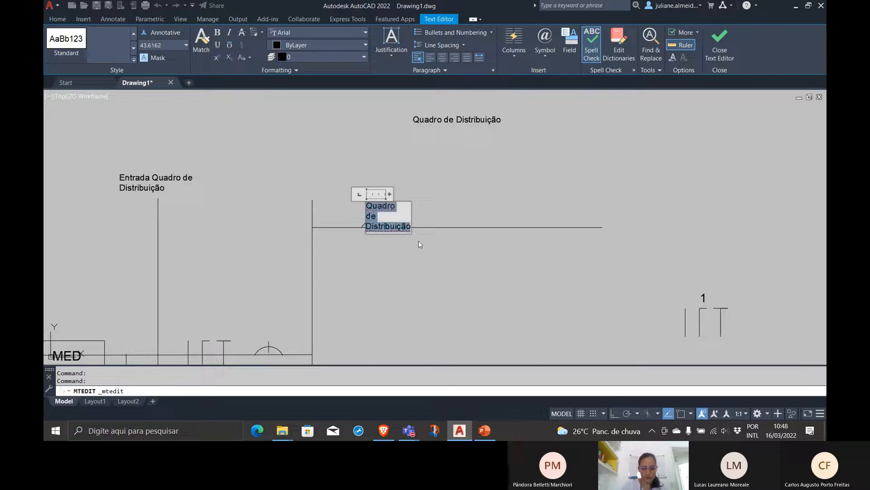
type("10A")
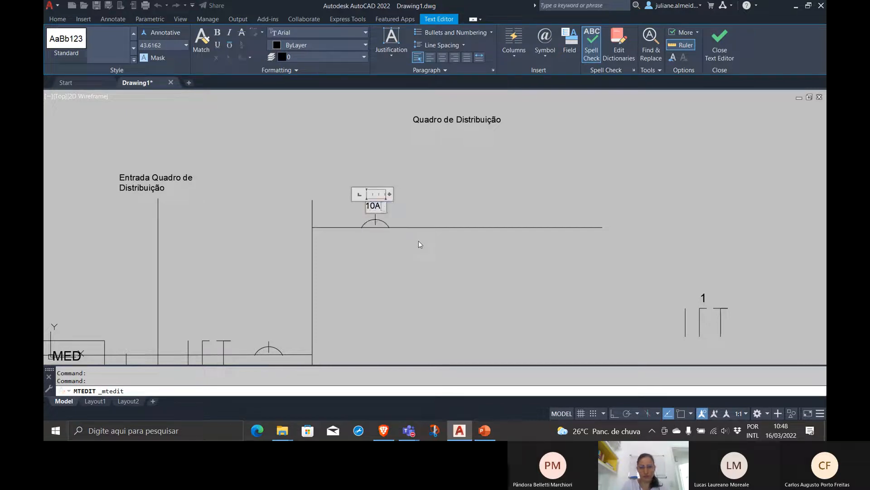
left_click(420, 245)
Move the numbered phase-neutral-ground block from beside the drawing onto the branch line after the 10A arc symbol, with object snap on
left_click(739, 345)
left_click(669, 278)
type("mo")
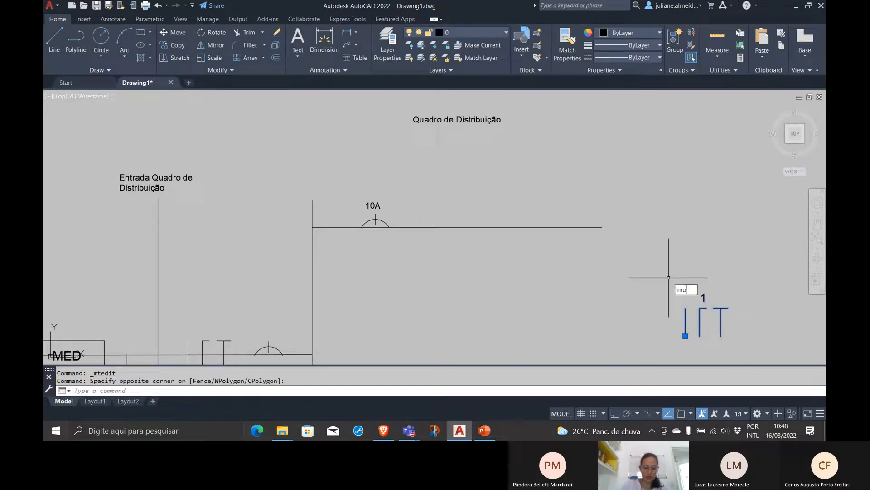
key("Return")
left_click(700, 319)
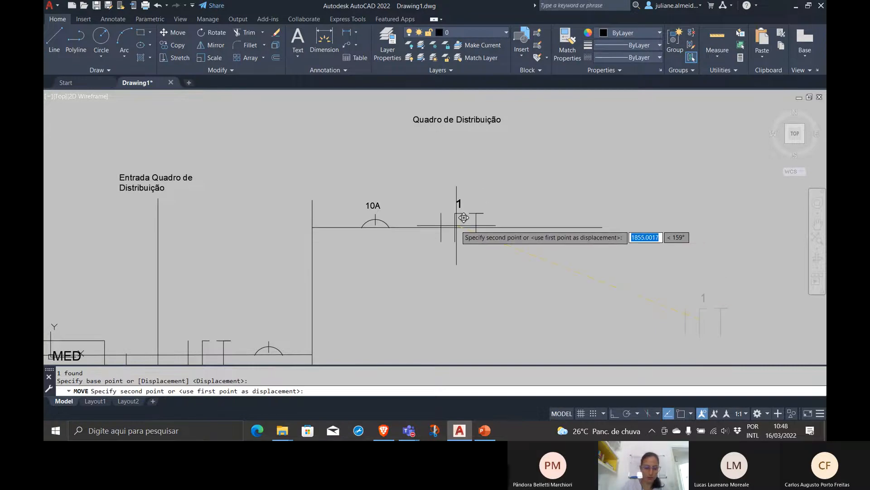
key("F3")
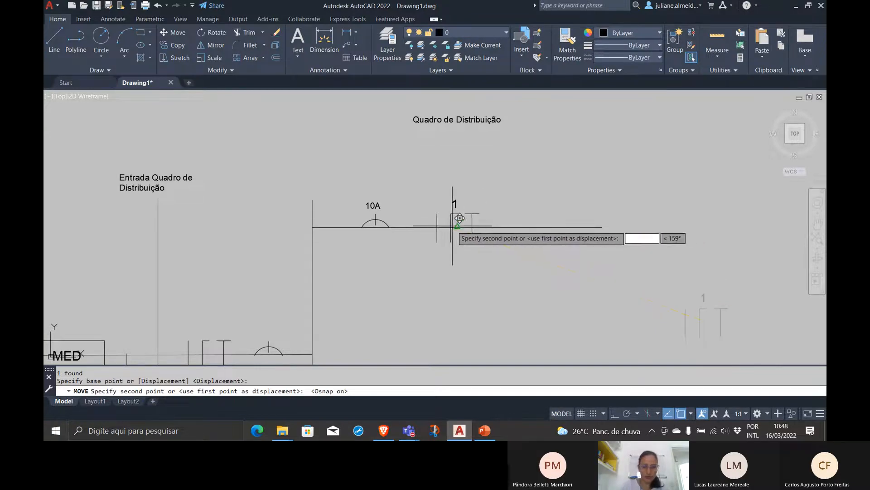
left_click(455, 222)
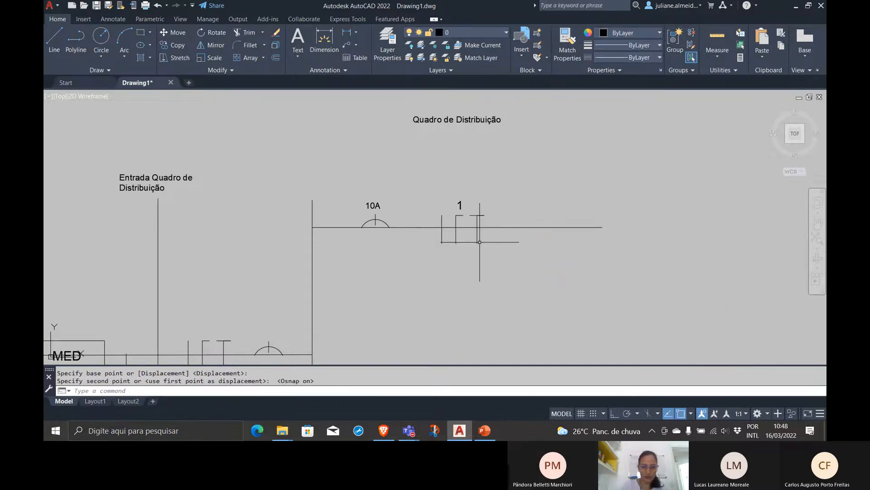
Explode the phase-neutral-ground block on the branch line so its number can be edited separately
double_click(460, 205)
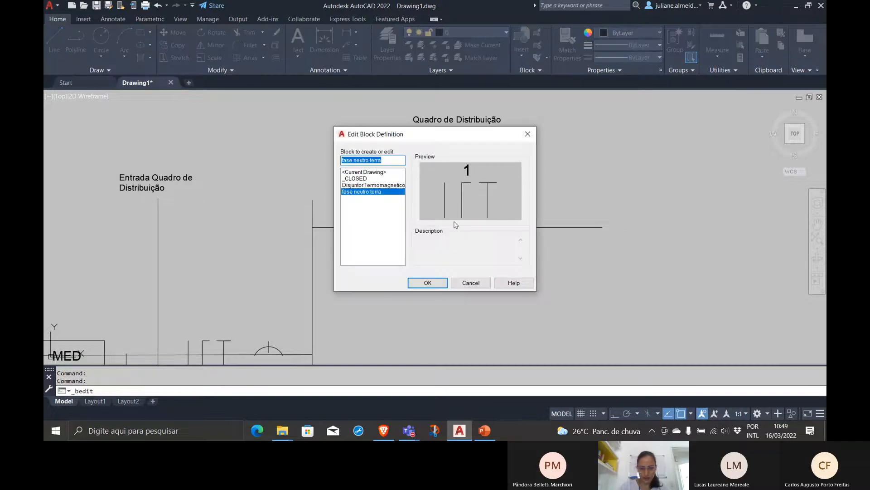
left_click(471, 281)
left_click_drag(488, 218, 462, 203)
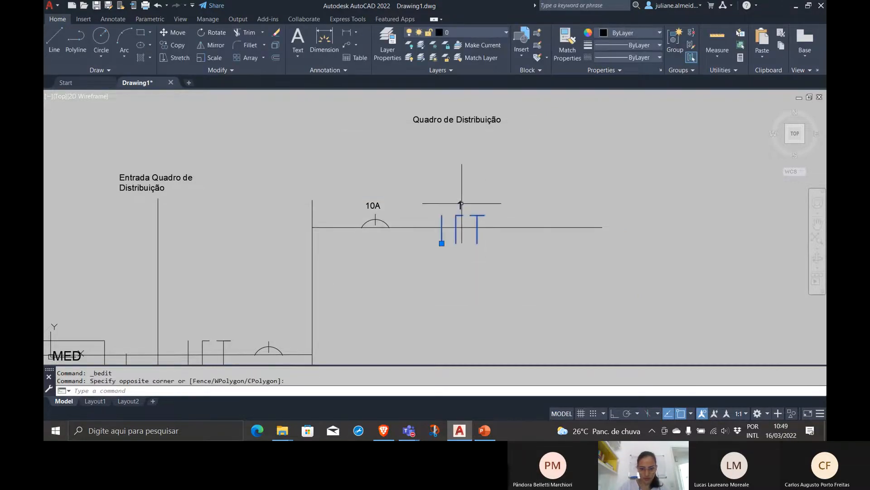
type("explode")
key("Return")
Change the number above the branch line's conductor symbol to "#1,5"
double_click(460, 205)
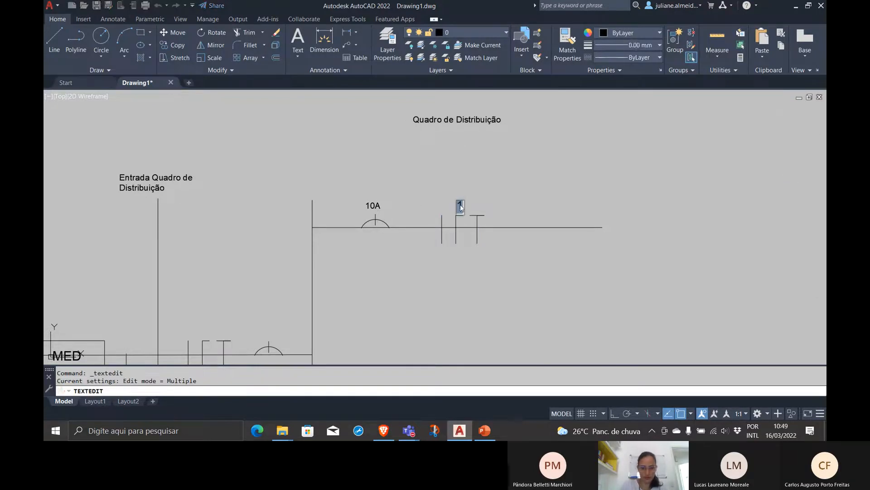
type("#1,5")
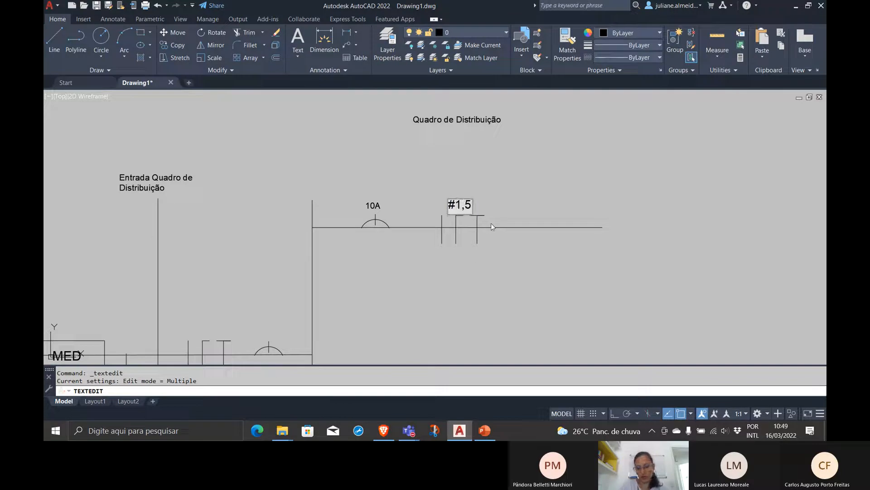
left_click(513, 241)
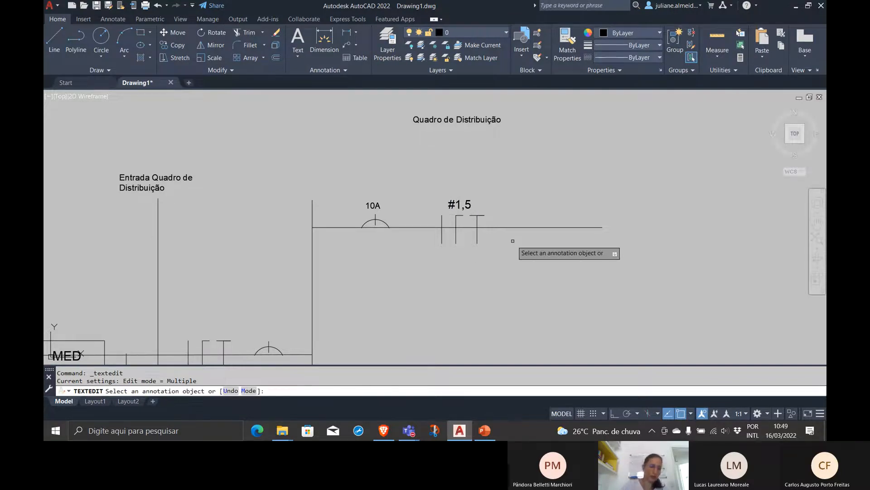
key("Escape")
Copy the "Quadro de Distribuição" label by its middle to the right end of the branch line
left_click(472, 137)
left_click(443, 110)
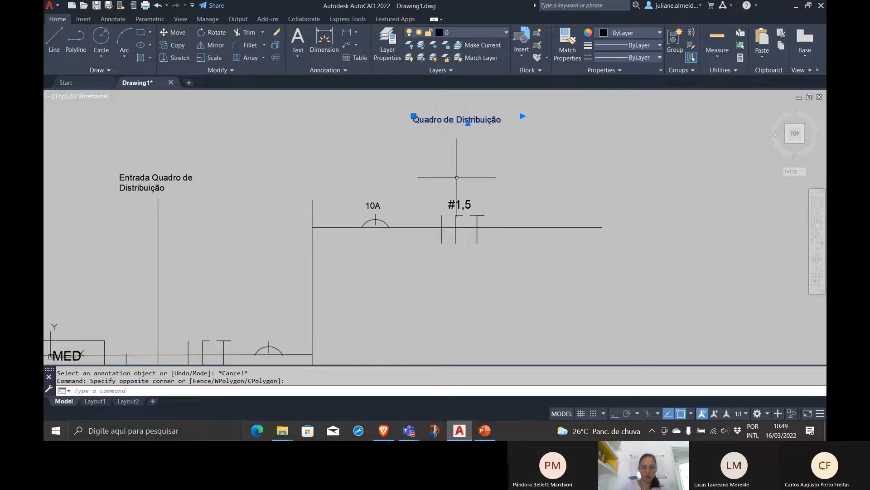
type("co")
key("Return")
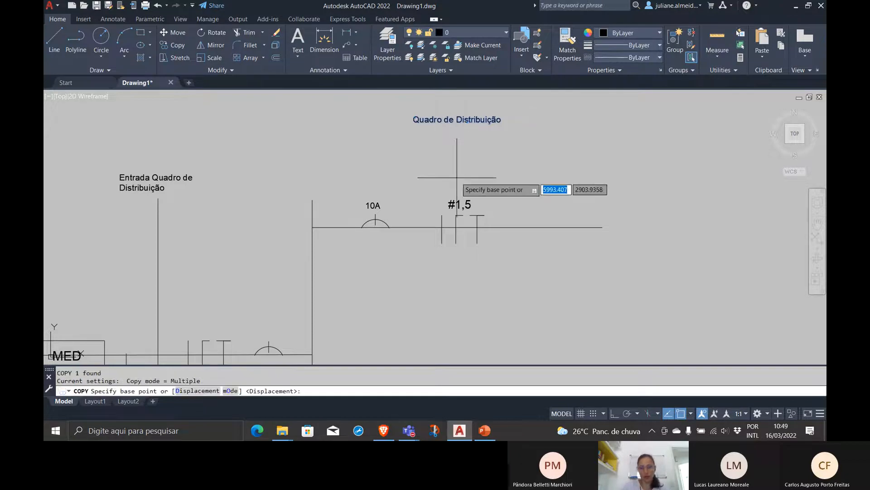
left_click(449, 119)
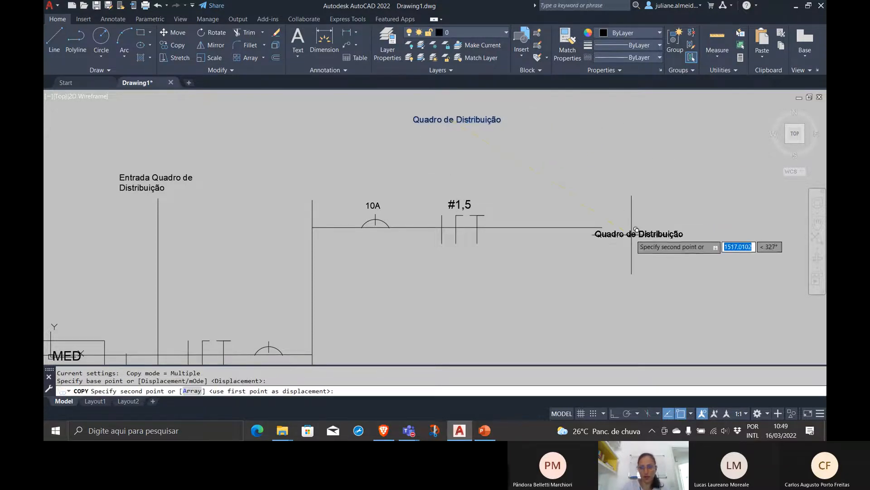
left_click(603, 227)
key("Return")
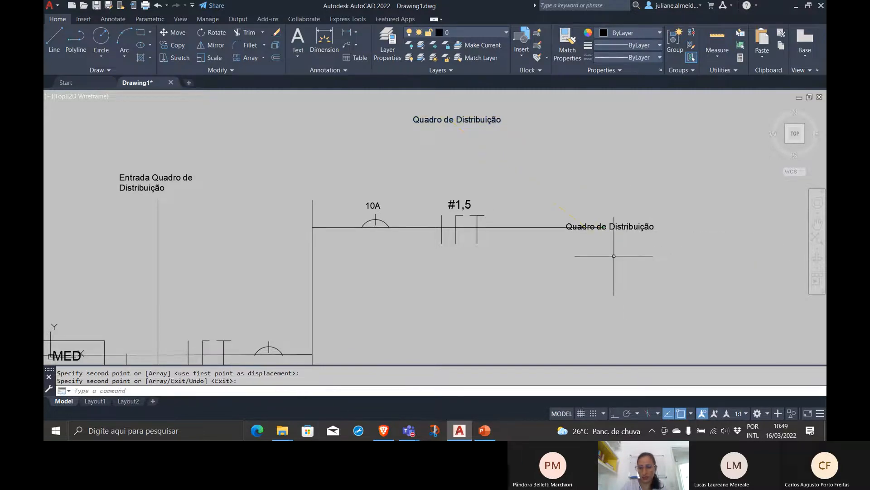
Shorten the branch line so it ends between the #1,5 conductor symbol and the copied "Quadro de Distribuição" label
left_click(514, 227)
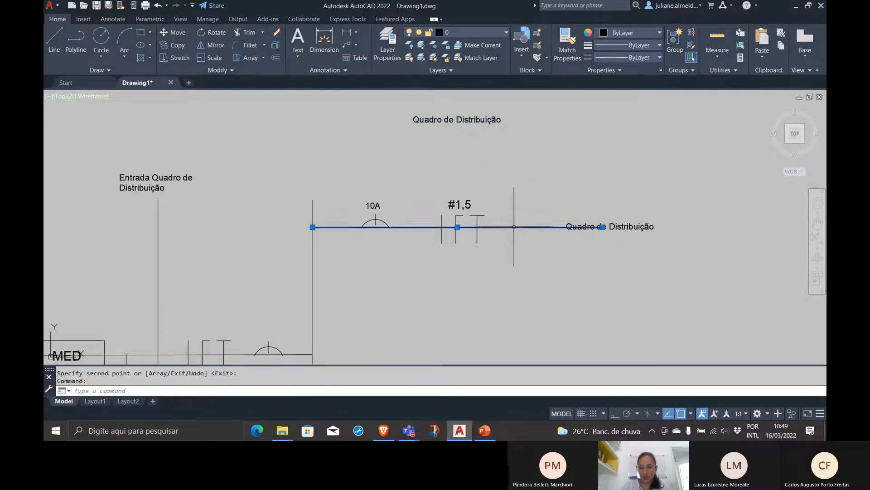
left_click(602, 227)
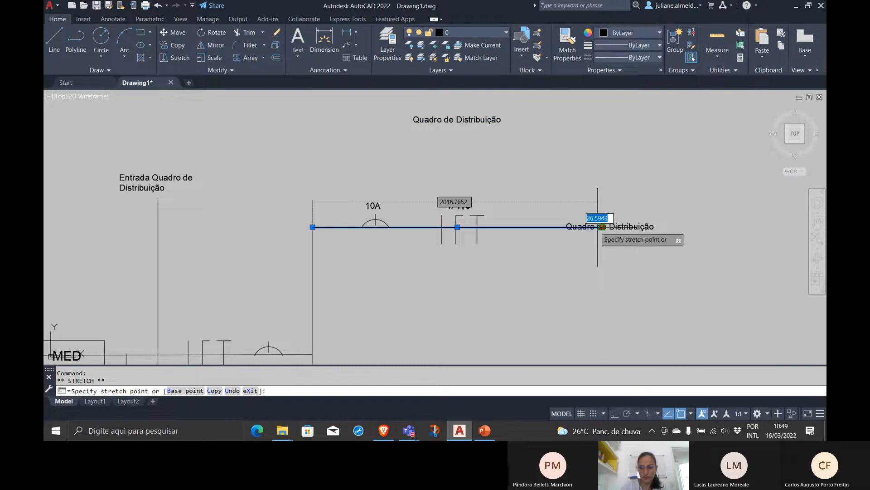
left_click(523, 227)
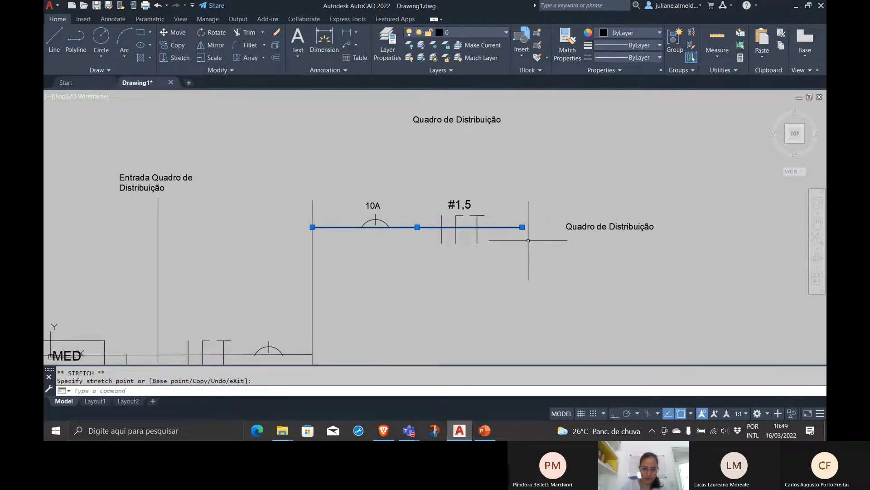
left_click(522, 226)
key("Escape")
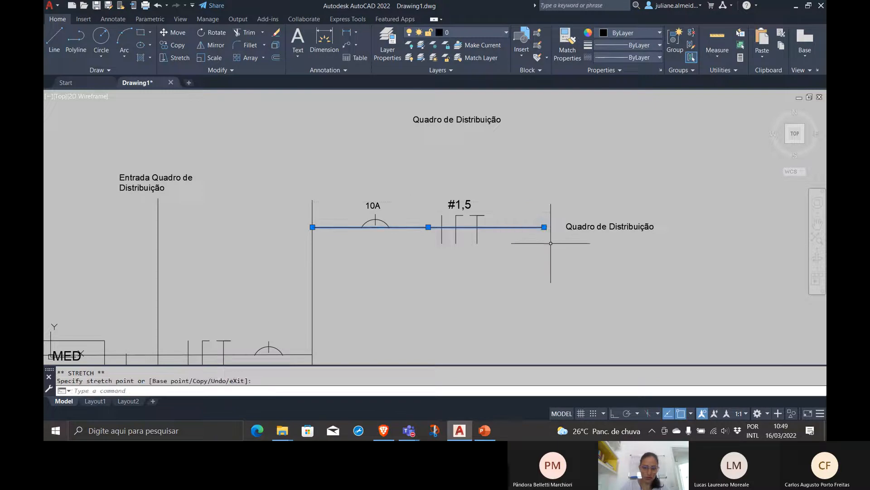
Draw a short diagonal line from the branch line's free end, up and back, as the upper half of an arrowhead
type("line")
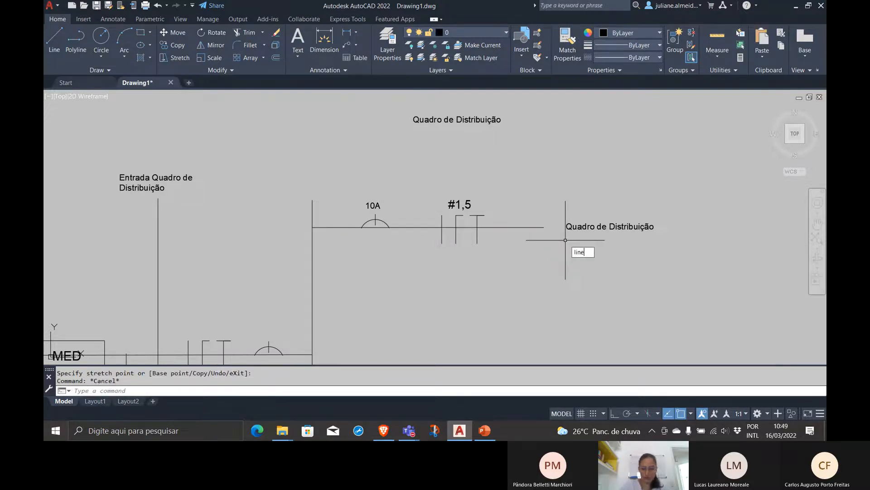
key("Return")
left_click(544, 227)
left_click(534, 221)
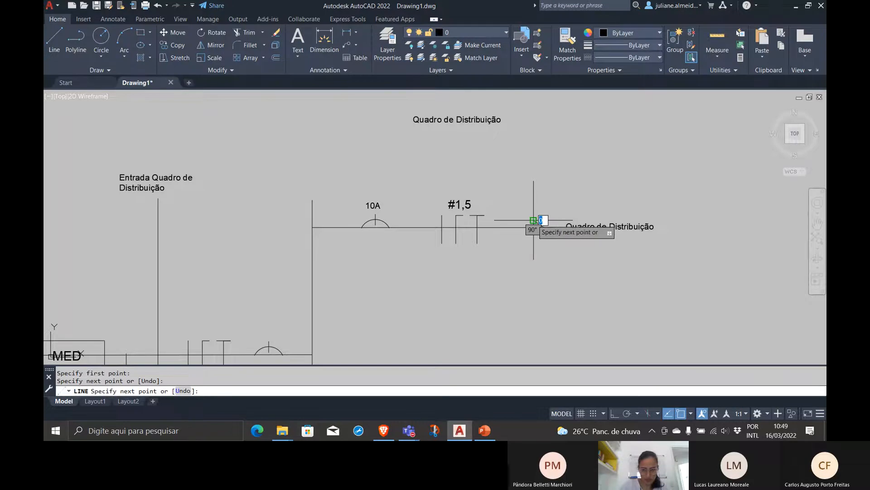
key("Return")
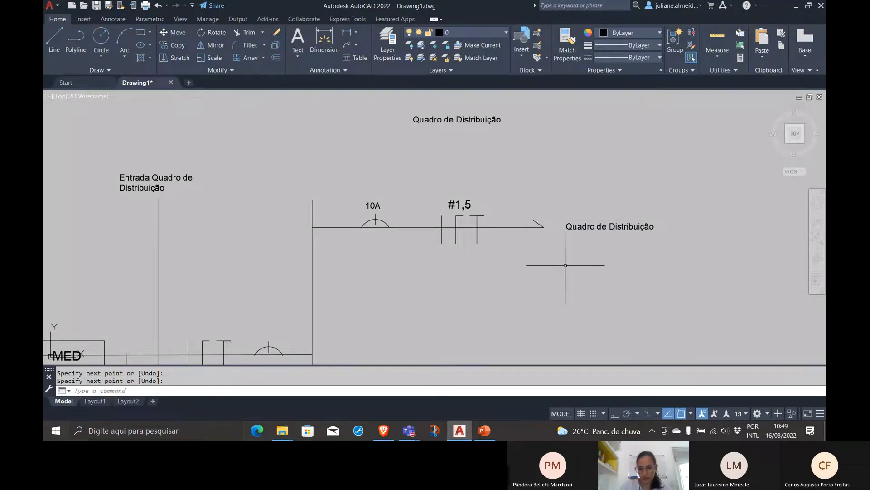
Mirror the short diagonal line about the branch line, keeping the source object, to complete the arrowhead
type("mi")
key("Return")
left_click(540, 221)
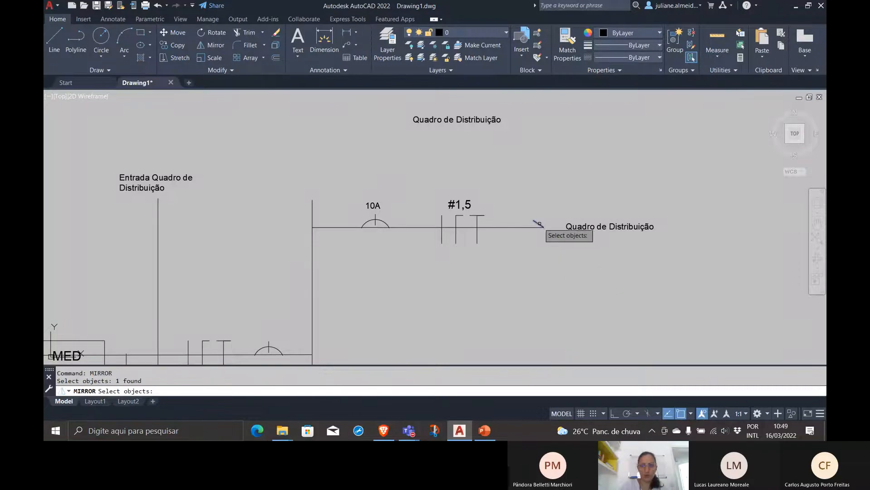
key("Return")
left_click(542, 225)
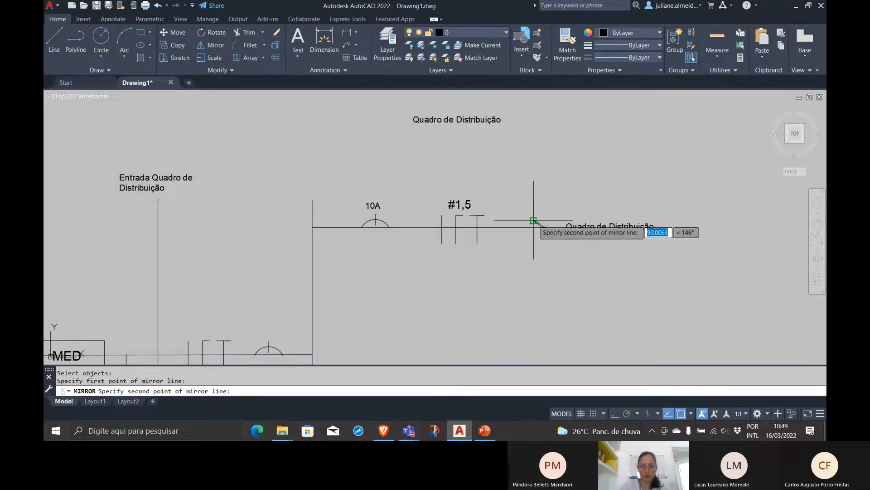
left_click(530, 224)
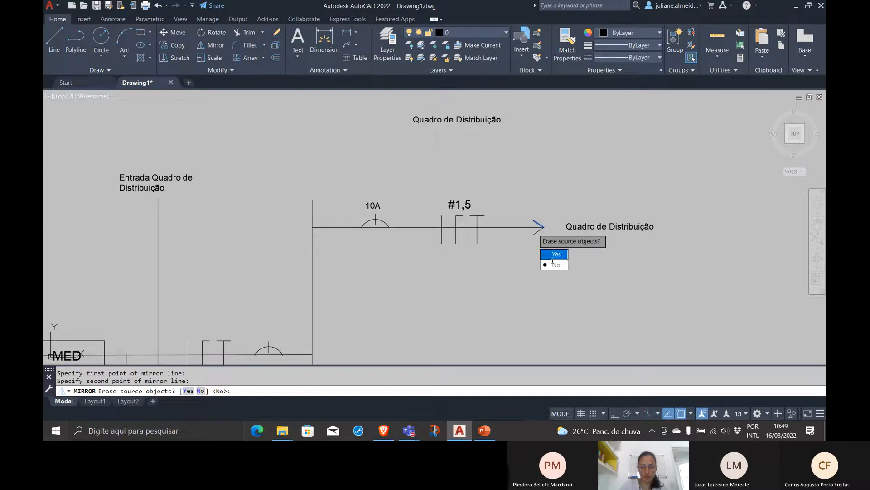
left_click(555, 264)
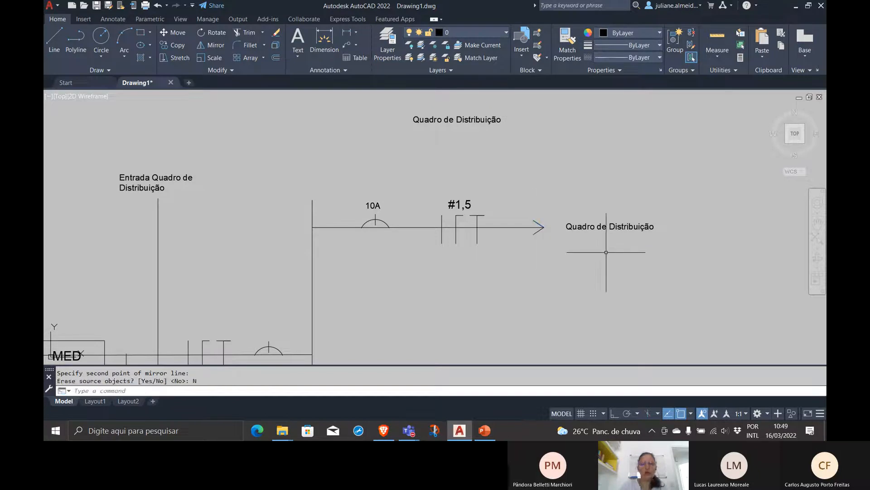
Replace the text of the copied label beside the arrowhead with "(900 W, 4,09 A)"
left_click(615, 227)
double_click(615, 227)
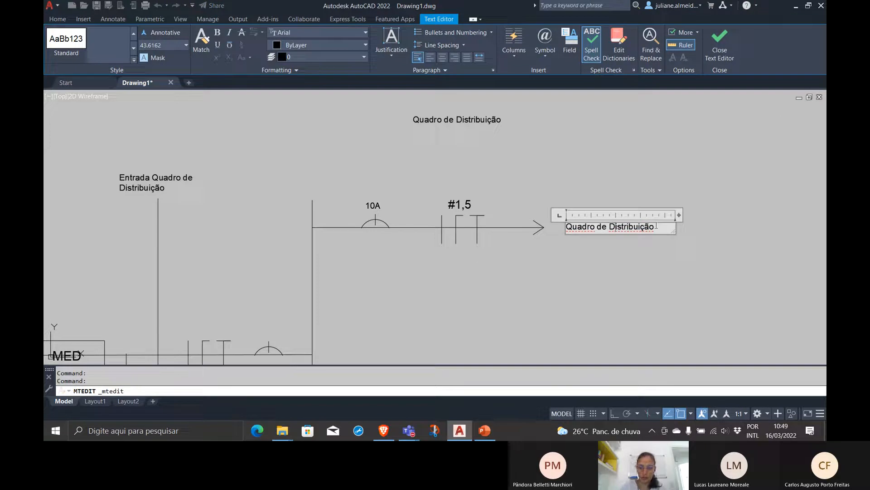
key("ctrl+a")
type("(")
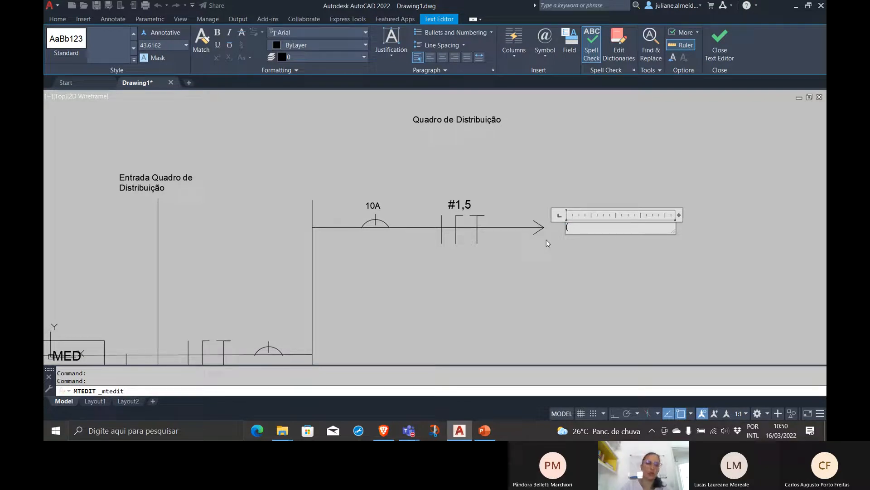
type("90")
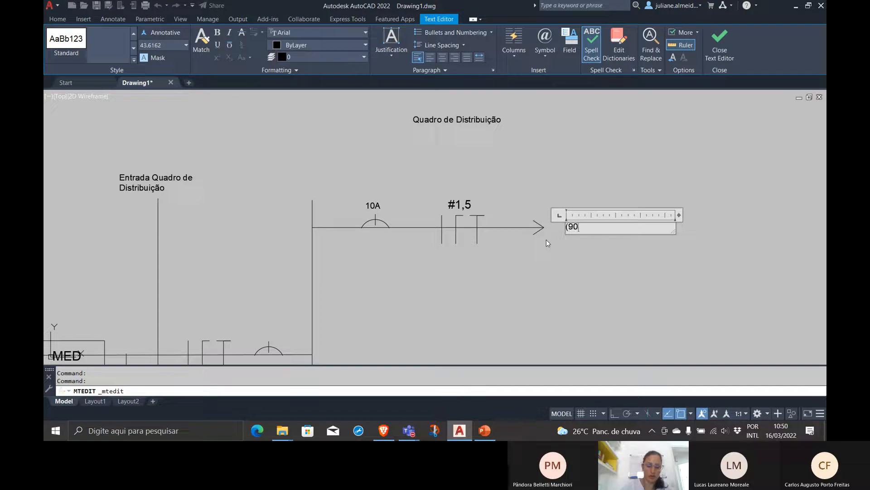
type("0 W)")
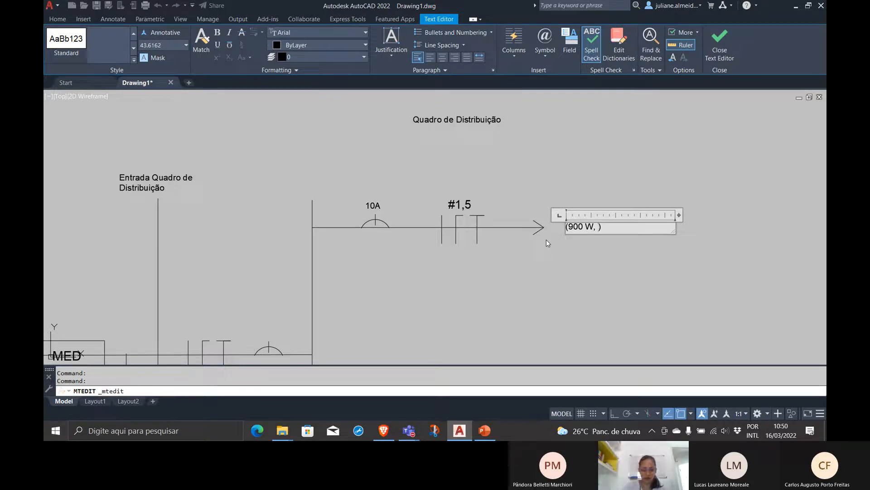
type("4,09")
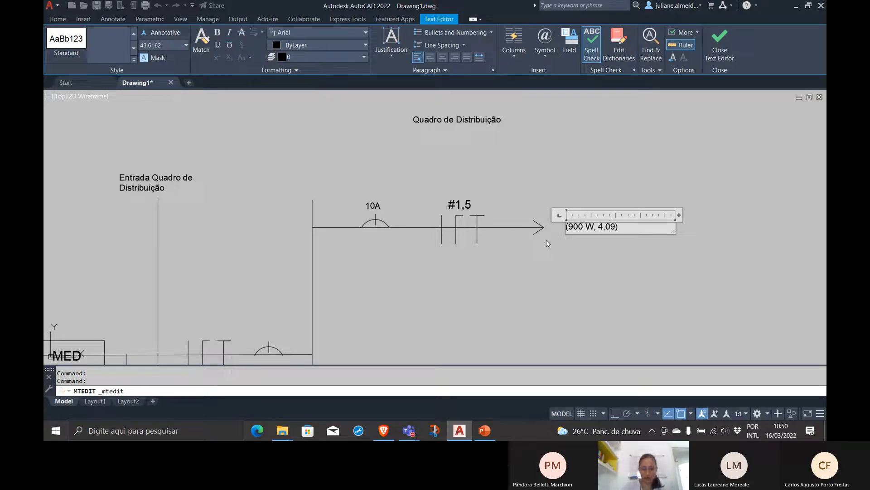
type("A")
key("BackSpace")
type("A")
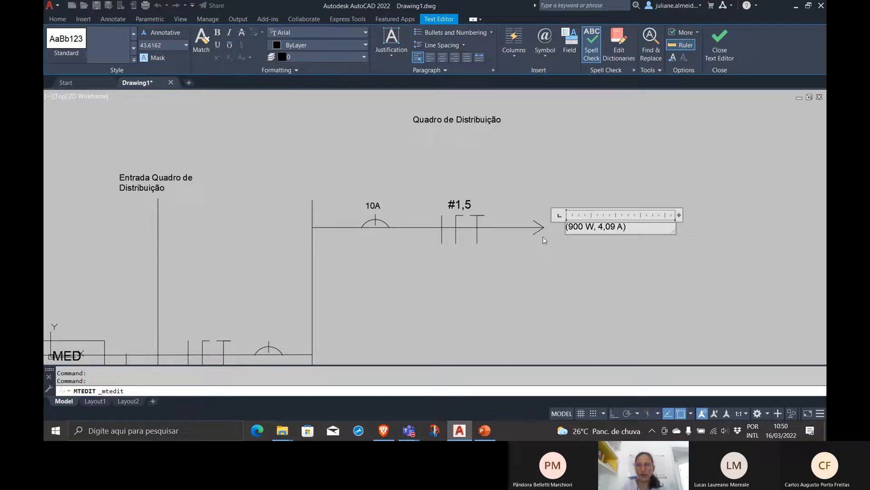
Separate the label's values with semicolons and add the voltage, making it "(900 W; 4,09 A; 220 V)"
left_click(594, 228)
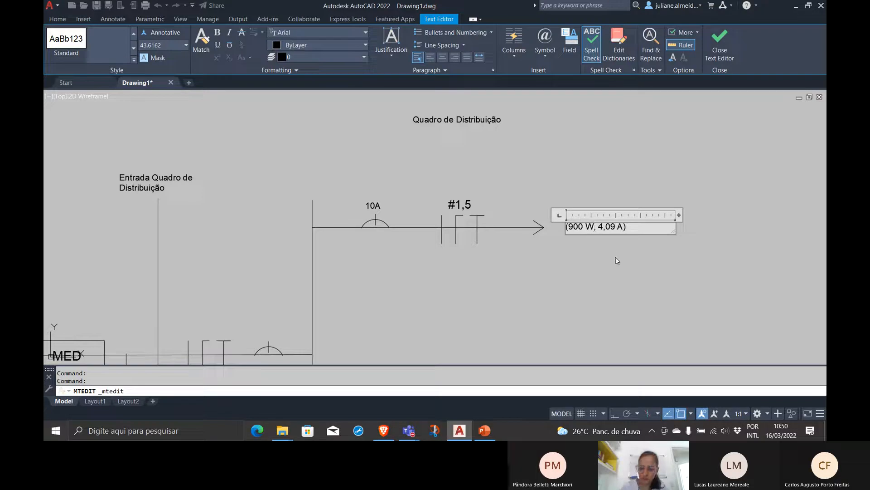
key("BackSpace")
type("; ")
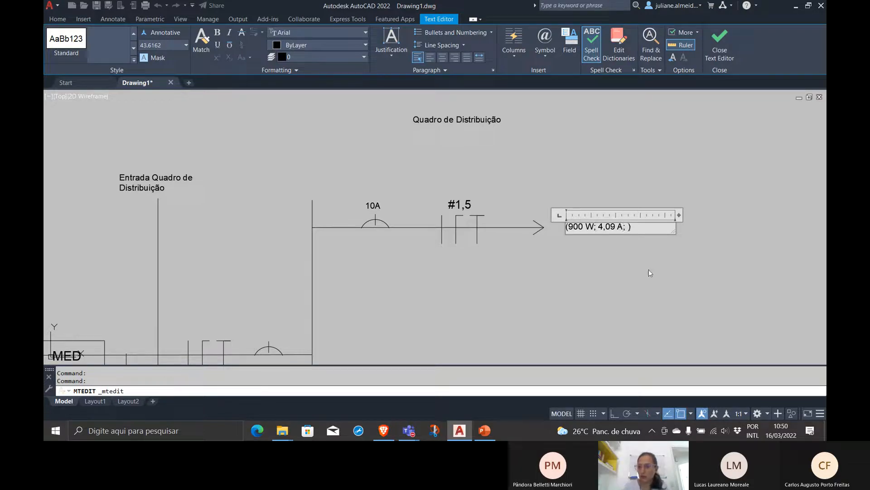
type("220")
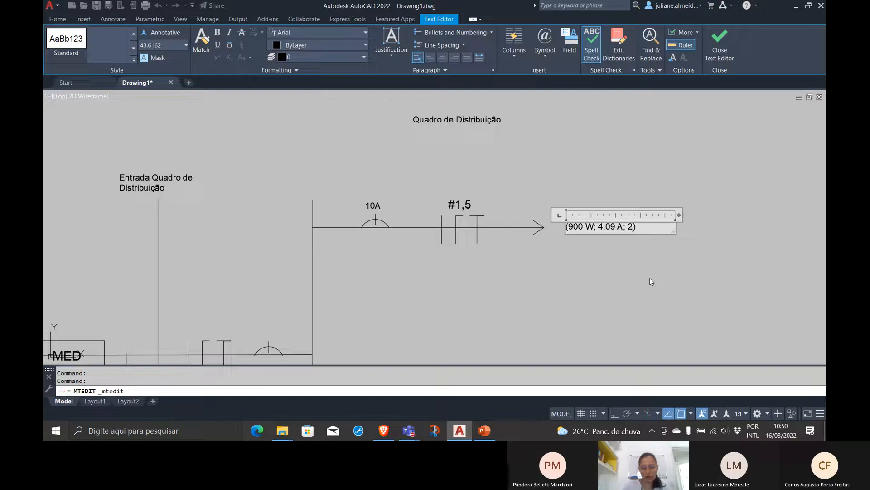
type(" V")
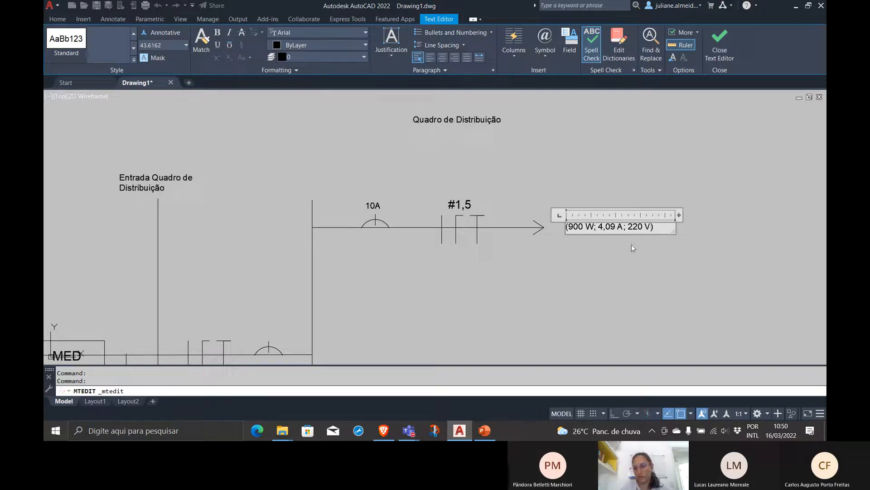
Add the line "Circuito 1 - Iluminação" above the ratings in the label and finish the text edit
left_click(569, 226)
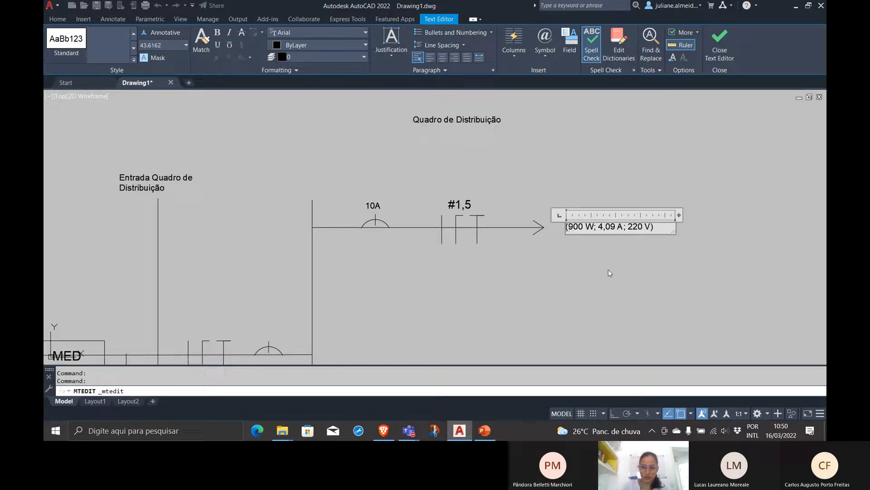
key("Return")
key("Up")
type("Circuito 1")
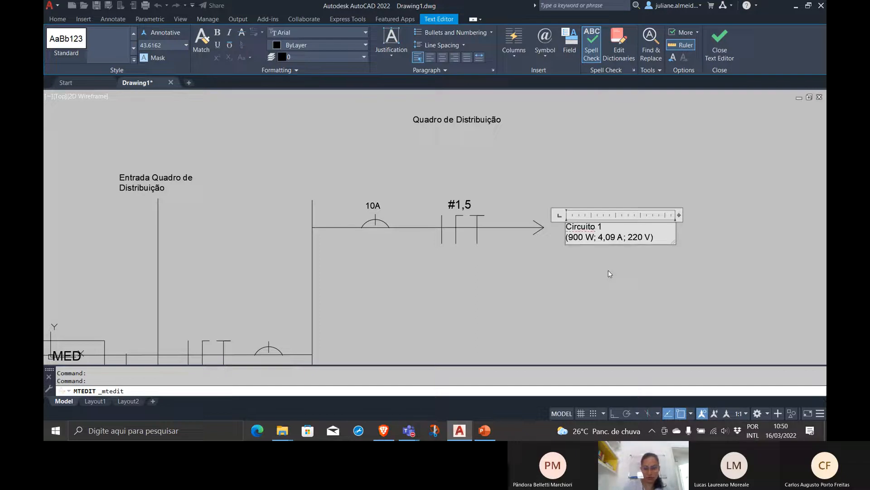
type(" - Ilumi")
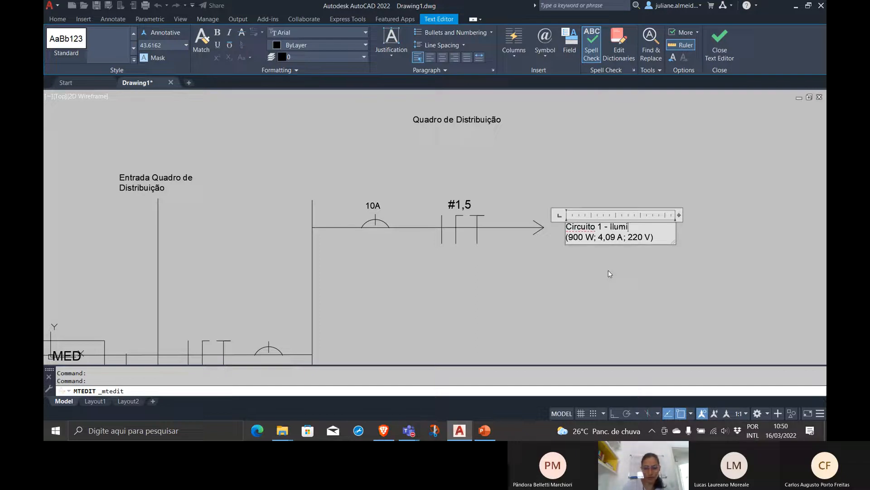
type("nação")
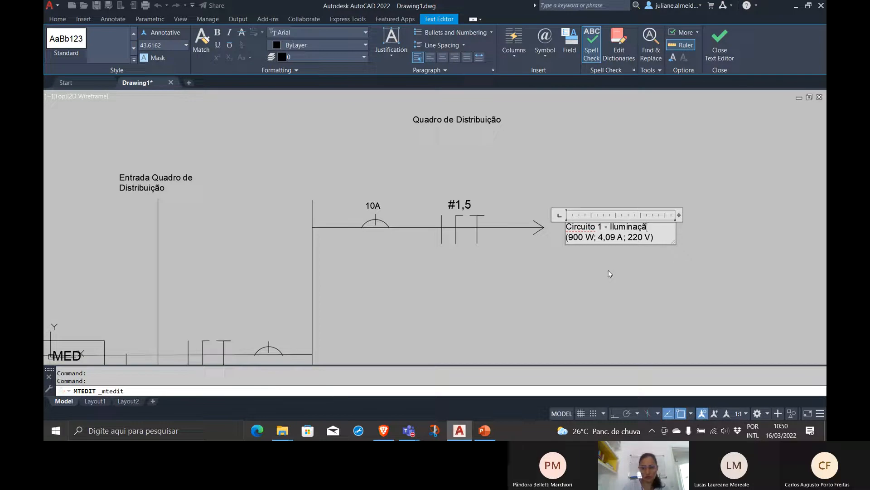
left_click(610, 274)
Move the "Circuito 1 - Iluminação" label slightly up and closer to the arrowhead
left_click(632, 272)
left_click(603, 211)
type("mo")
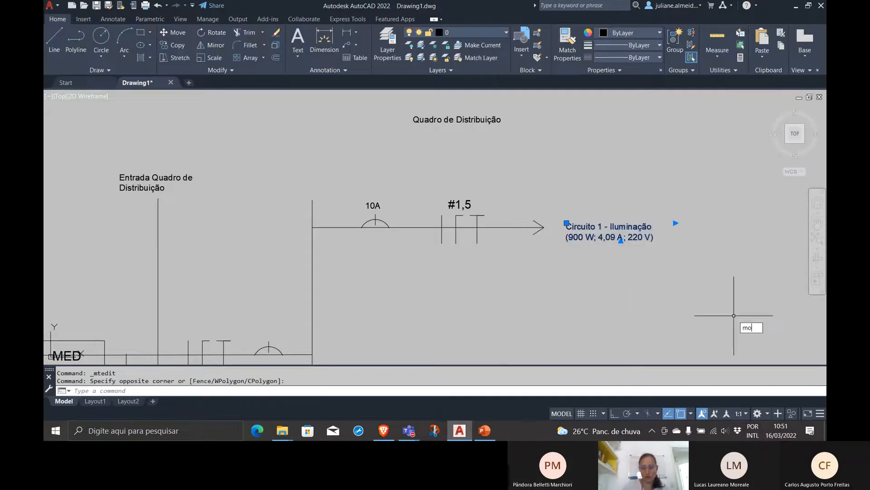
key("Return")
left_click(596, 229)
left_click(583, 222)
scroll(589, 270, "down", 4)
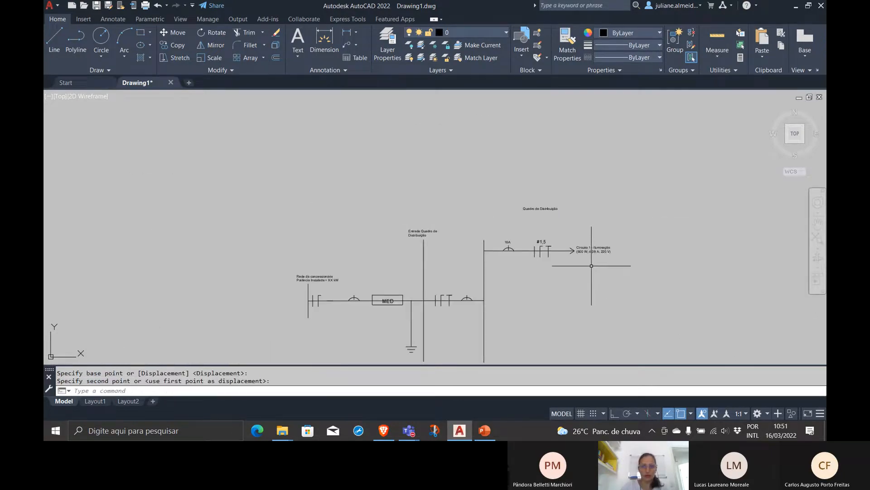
middle_click_drag(593, 265, 597, 229)
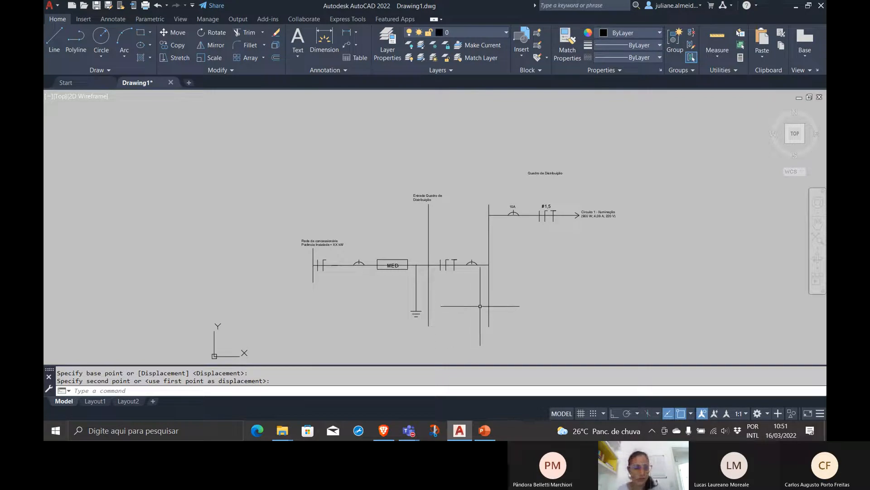
key("ctrl+s")
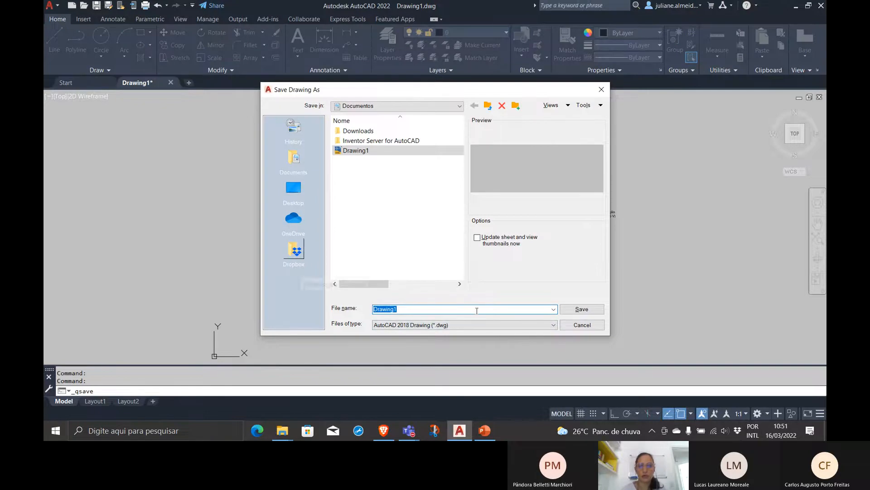
left_click(571, 326)
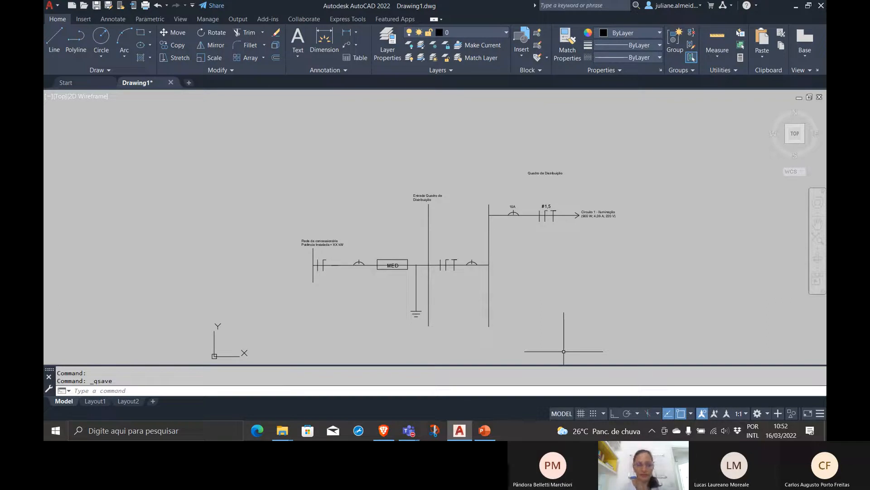
Switch to the Microsoft Teams meeting window and stop sharing the screen
left_click(418, 433)
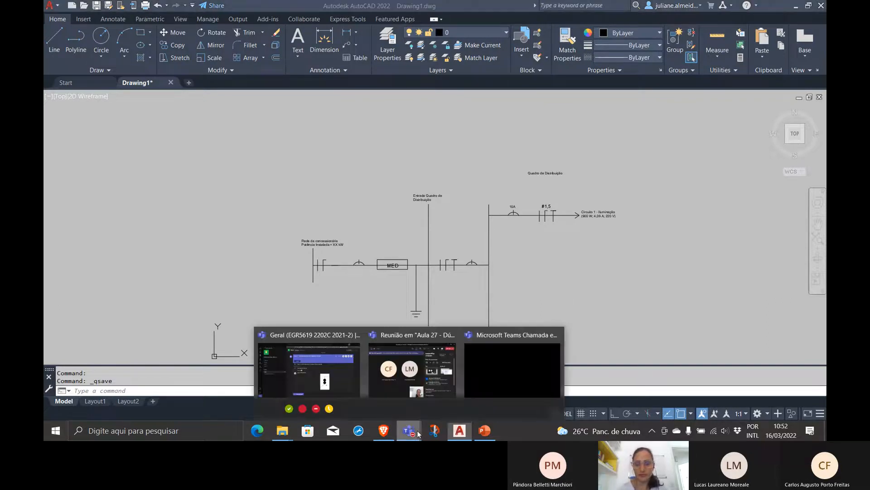
left_click(512, 375)
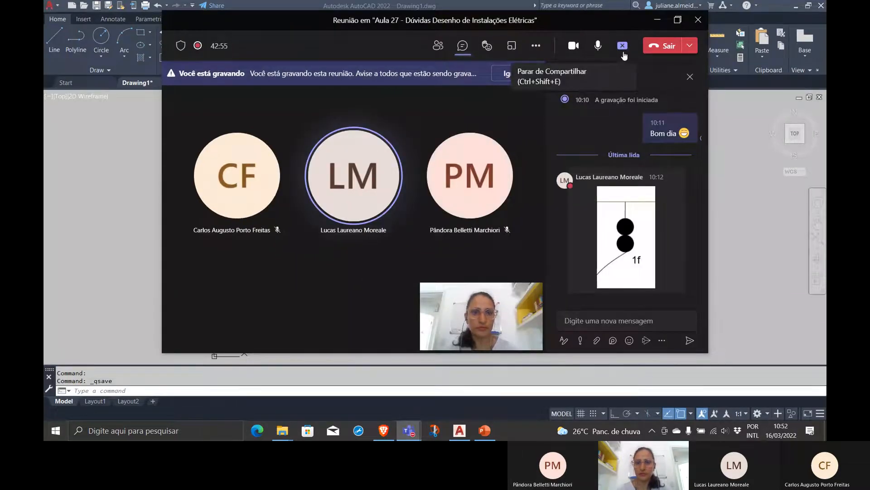
left_click(623, 47)
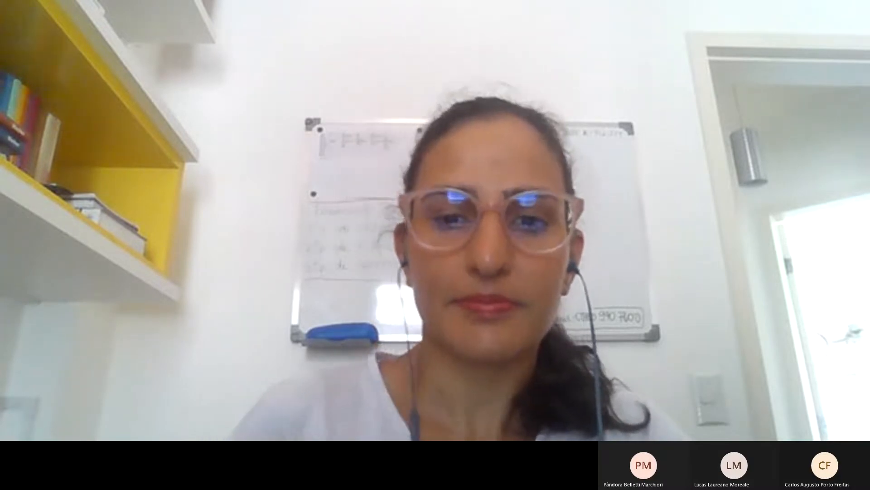
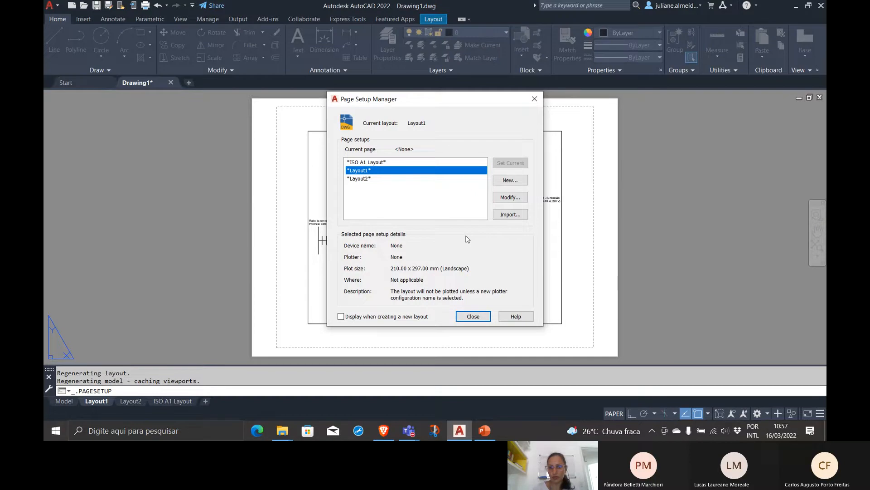
Examine the page setup settings of Layout1, close them without applying changes, and switch to Layout2
left_click(509, 199)
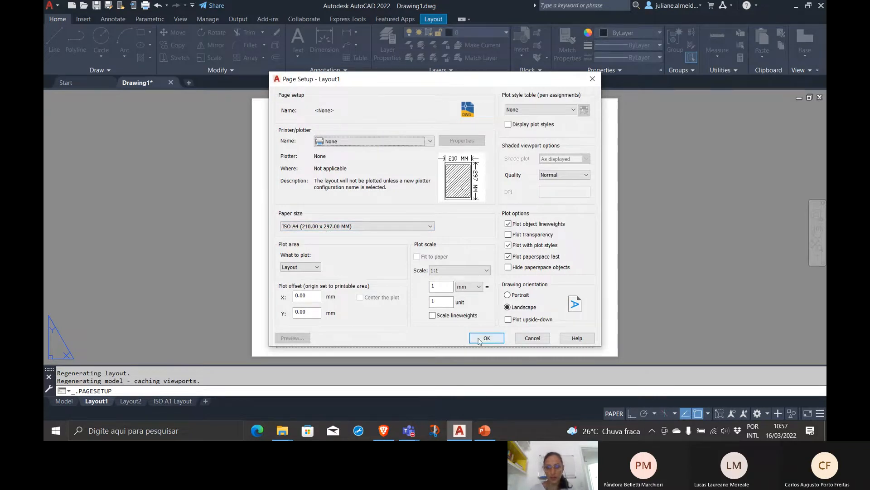
left_click(528, 339)
left_click(474, 317)
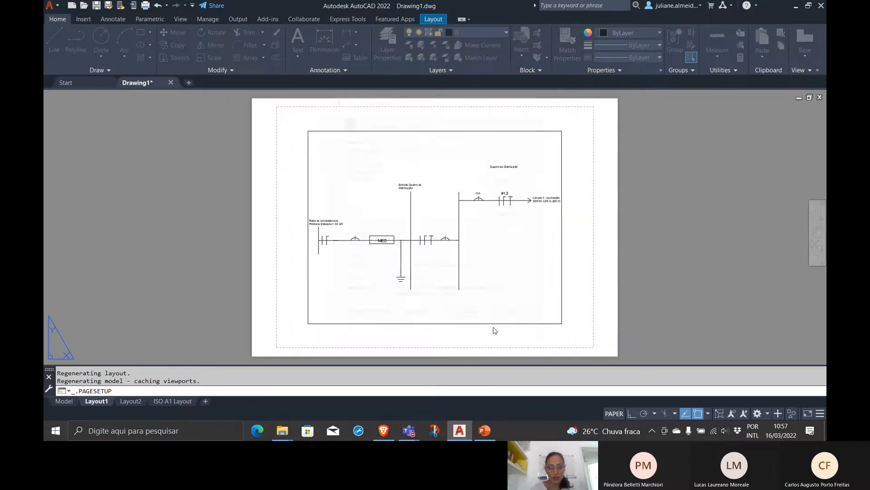
left_click(131, 401)
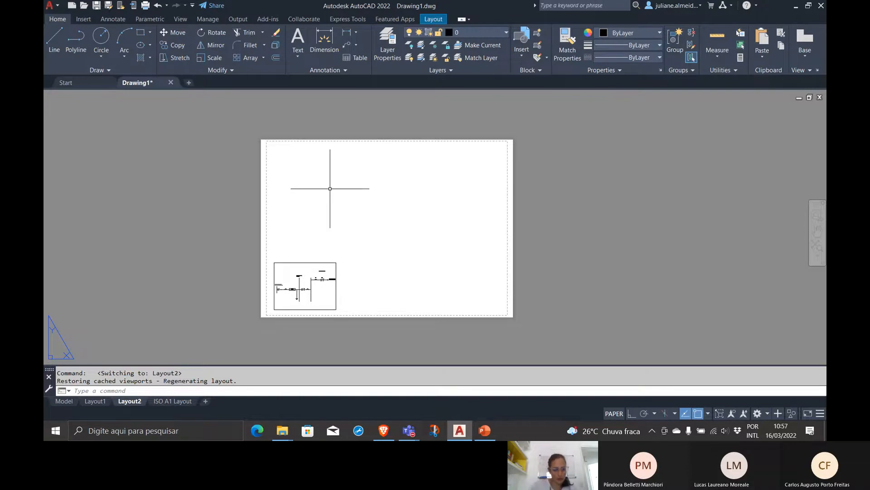
type("line")
key("Return")
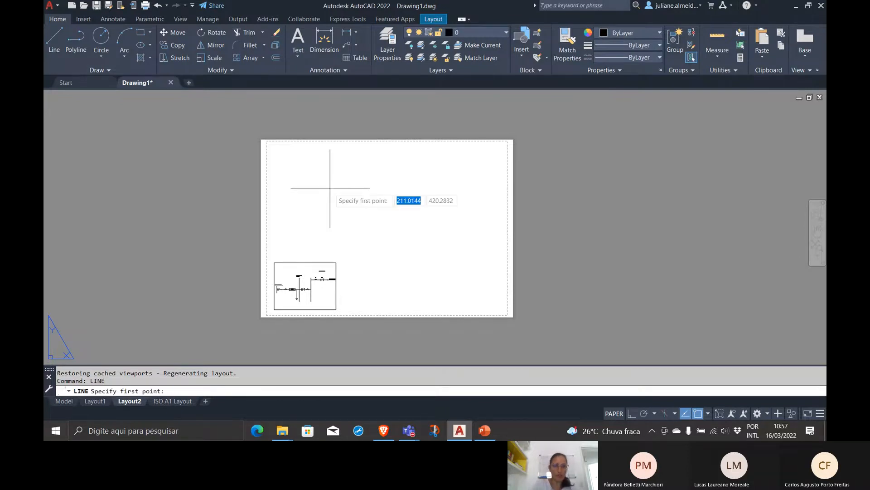
left_click(267, 141)
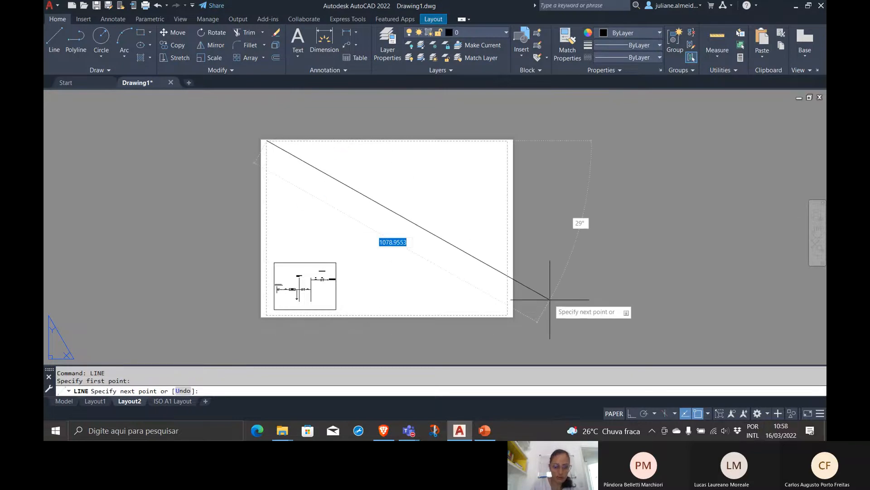
key("Escape")
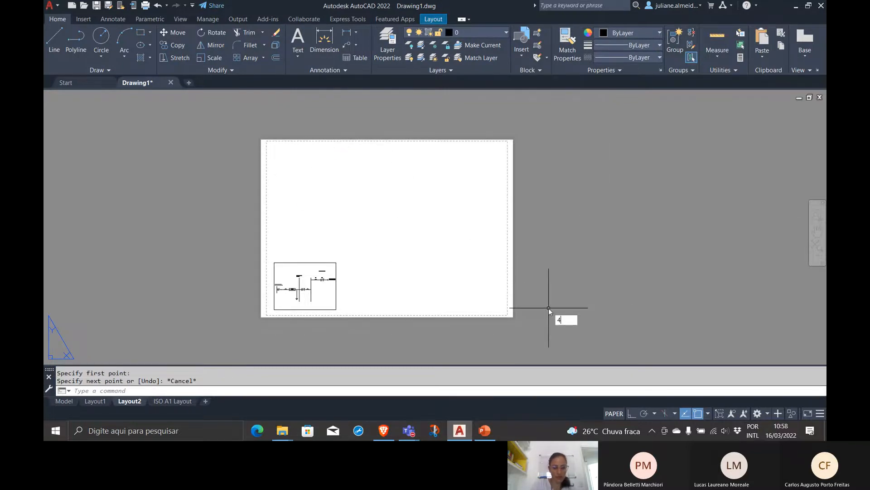
With object snap off, draw a rectangular border about 797 by 574 mm along Layout2's dashed printable margin
type("REC")
key("Return")
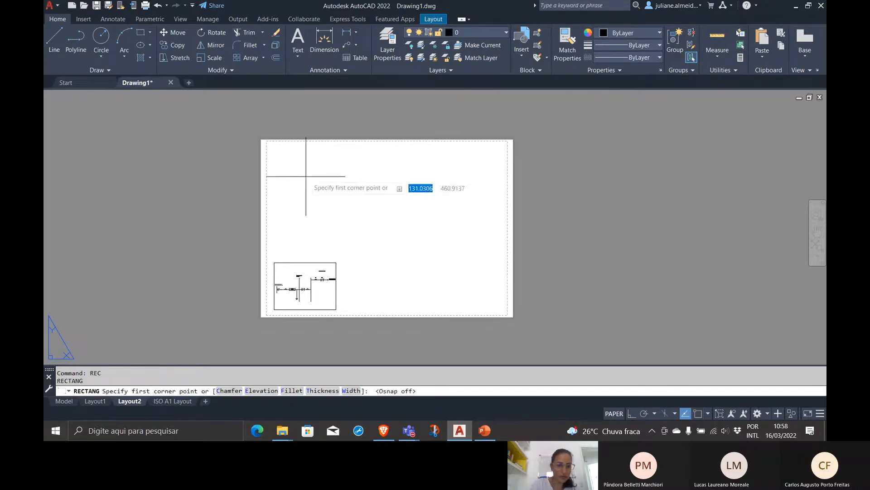
key("F3")
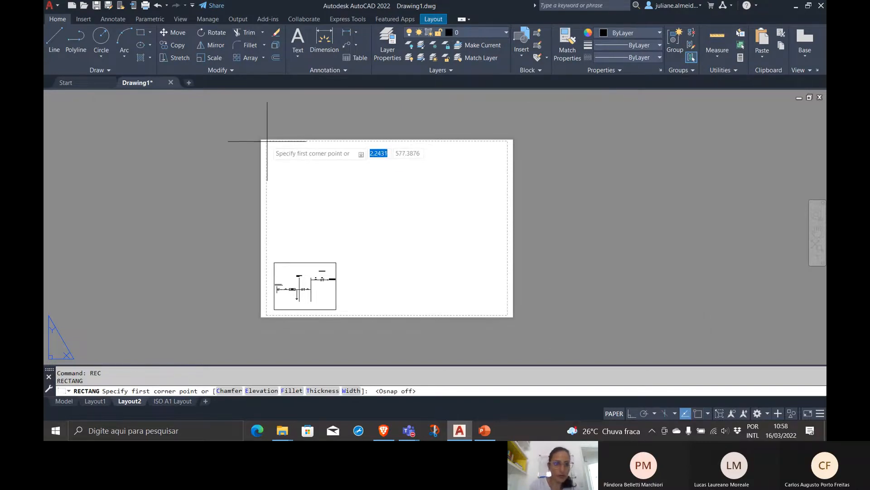
left_click(267, 141)
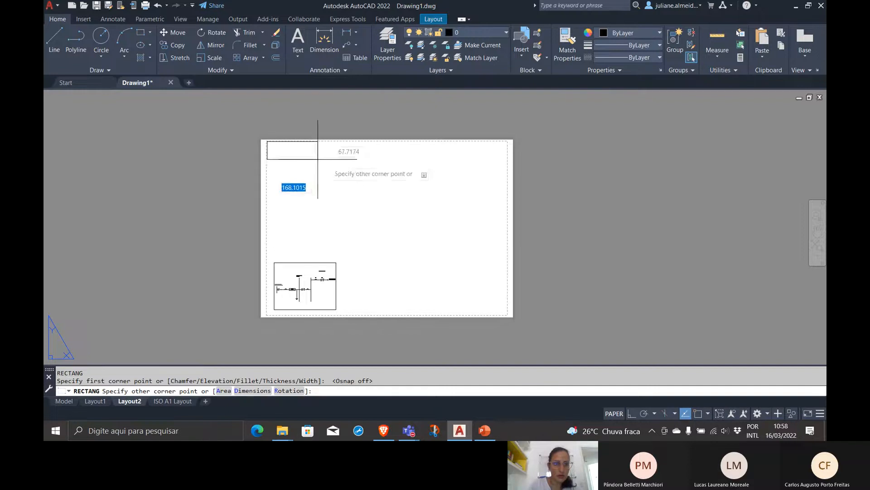
left_click(507, 314)
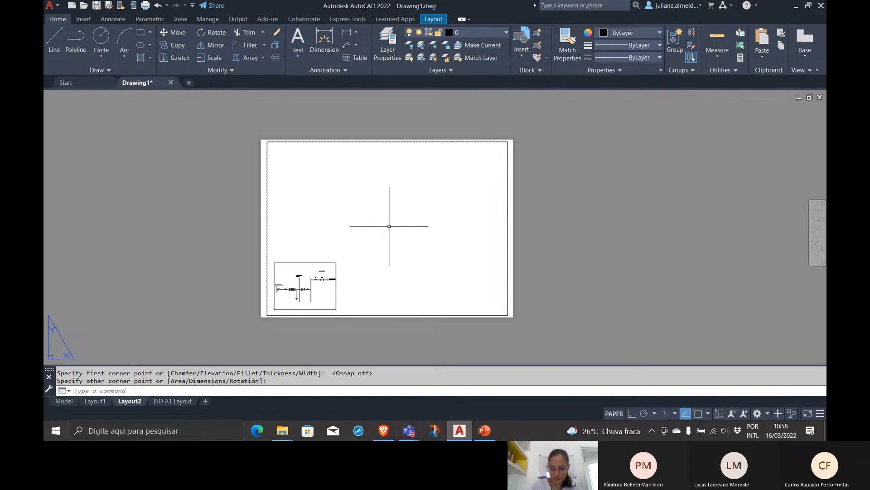
Offset the border rectangle 25 mm towards the inside of the sheet and end the Offset command
left_click(508, 236)
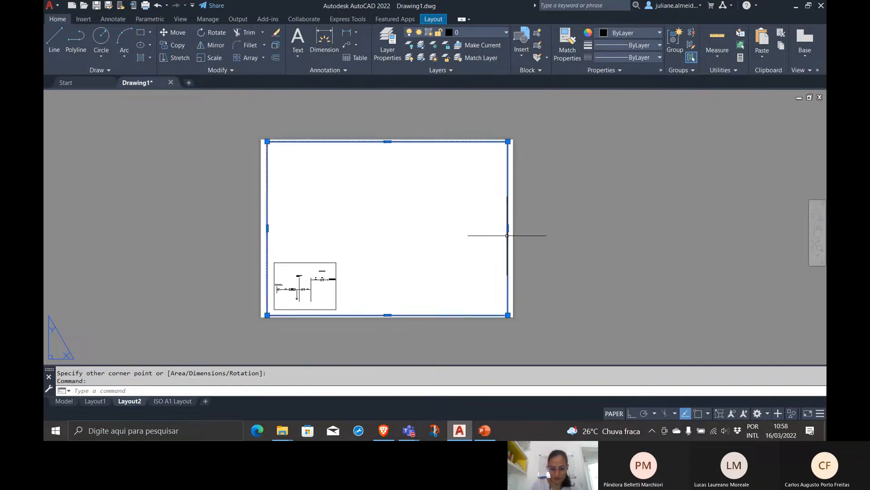
type("offet")
key("Return")
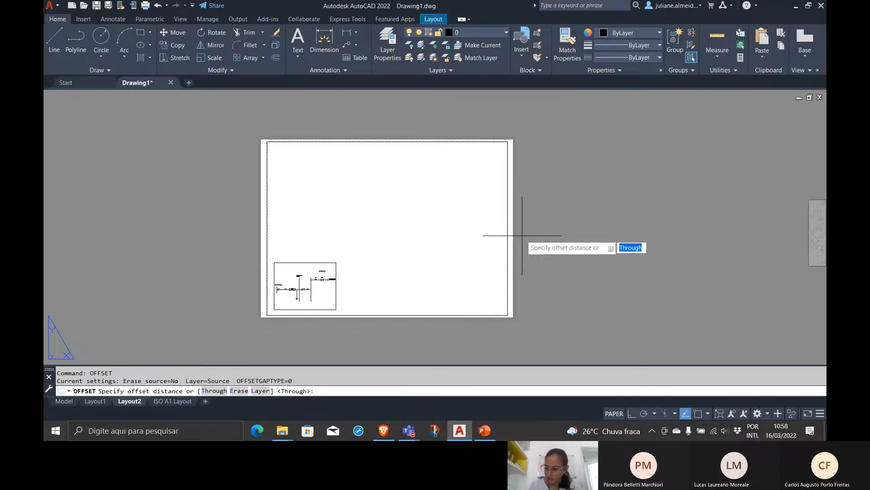
type("25")
key("Return")
left_click(521, 236)
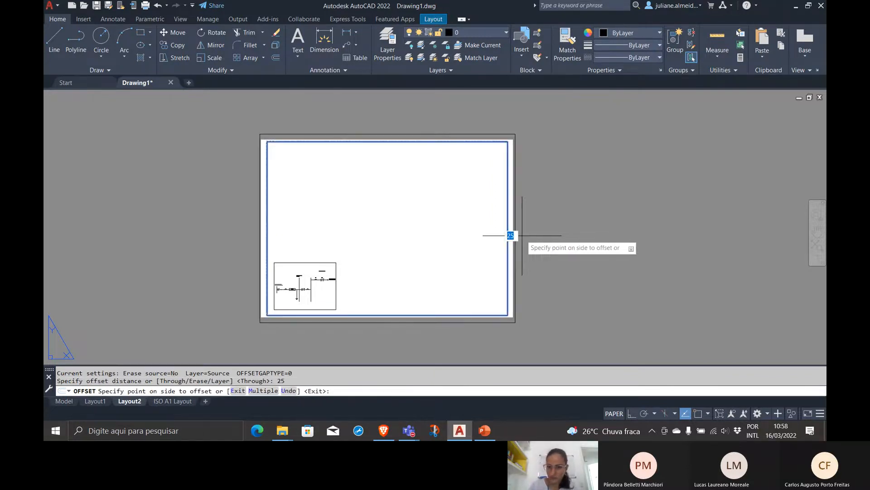
left_click(468, 203)
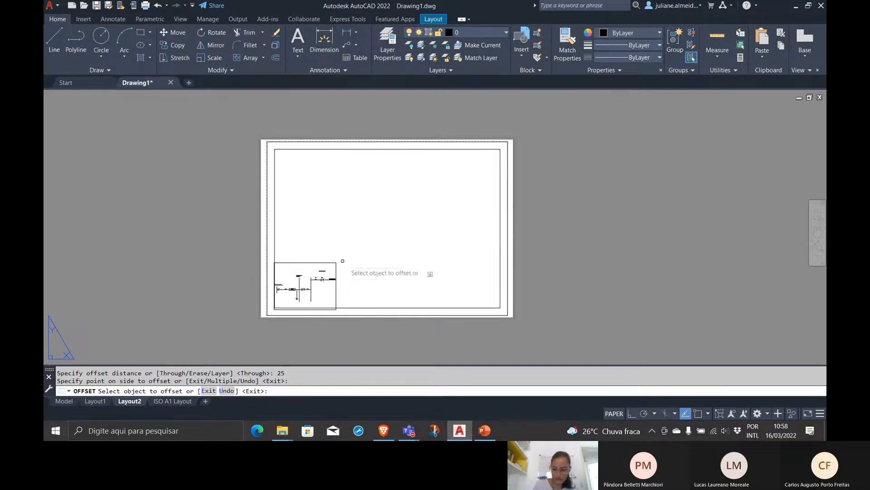
type("rec")
key("Return")
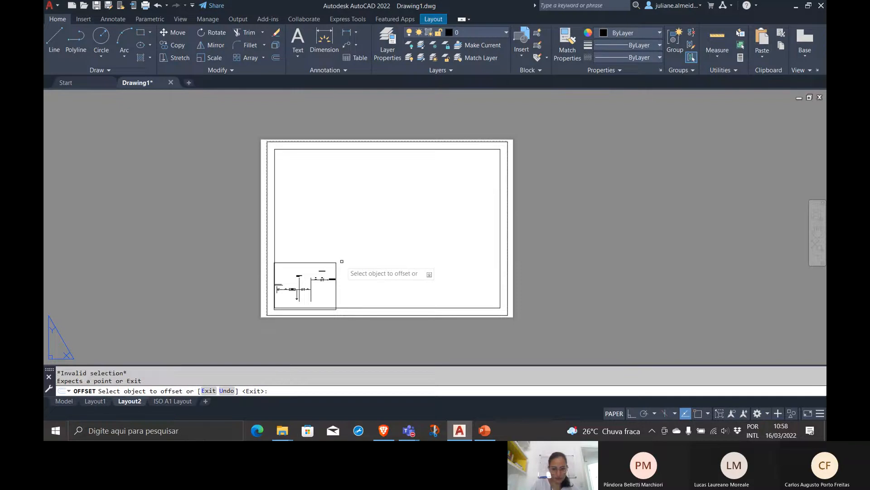
key("Escape")
With object snap on, draw a title block rectangle about 85 mm high in the inner frame's lower-right corner
type("rec")
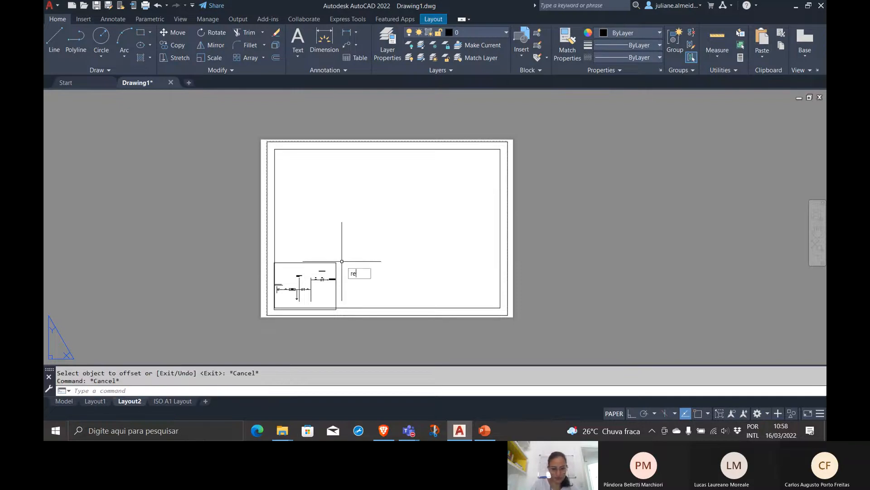
key("Return")
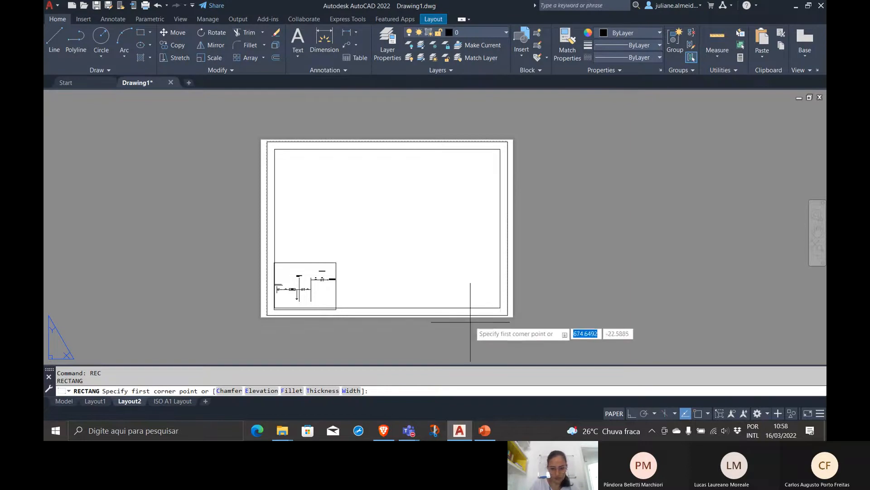
key("F3")
left_click(500, 307)
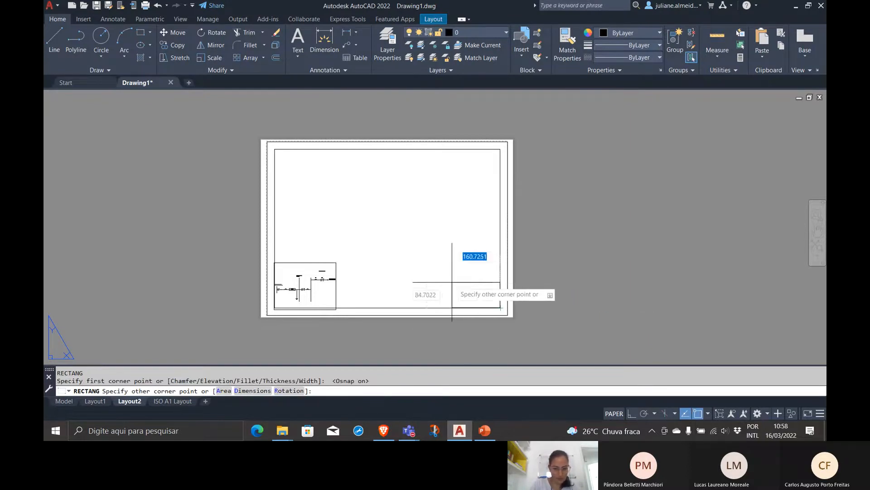
left_click(442, 282)
Move the viewport containing the single-line diagram from the sheet's lower-left corner to the middle of the inner frame
left_click(353, 280)
left_click(330, 259)
type("mov")
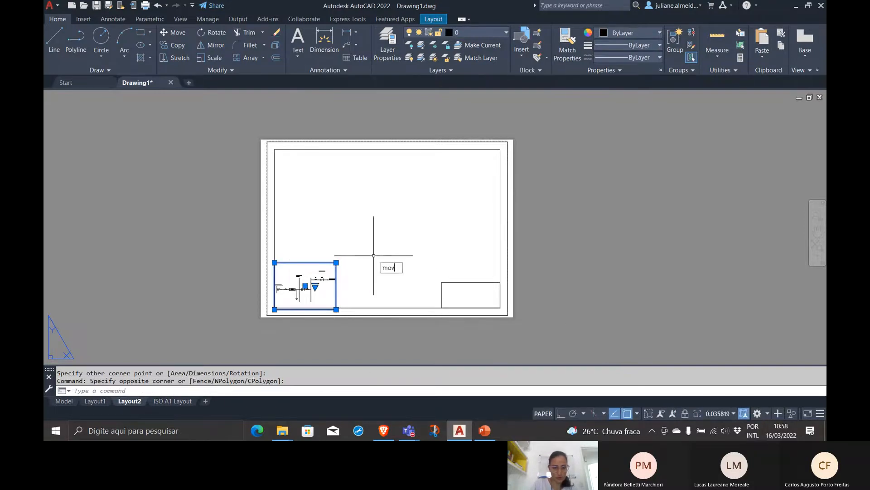
key("Return")
left_click(310, 277)
left_click(388, 223)
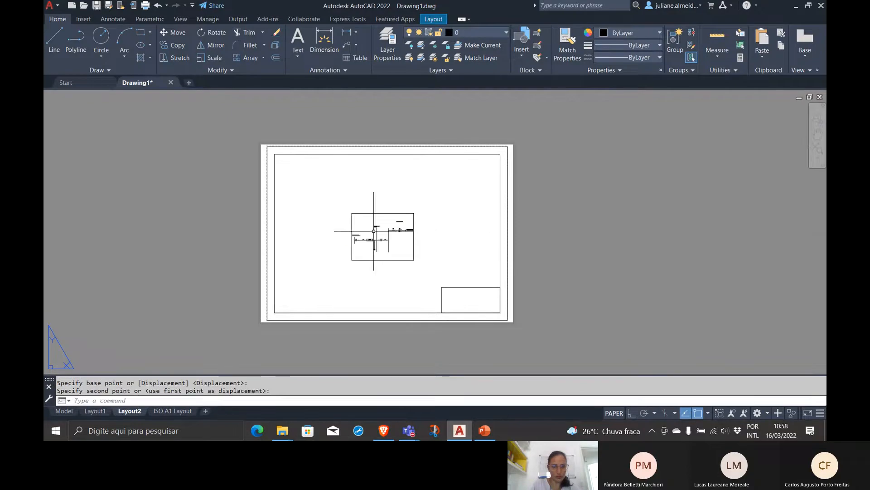
Start plotting Layout2 as a single sheet and assign the monochrome.ctb plot style table
type("plot")
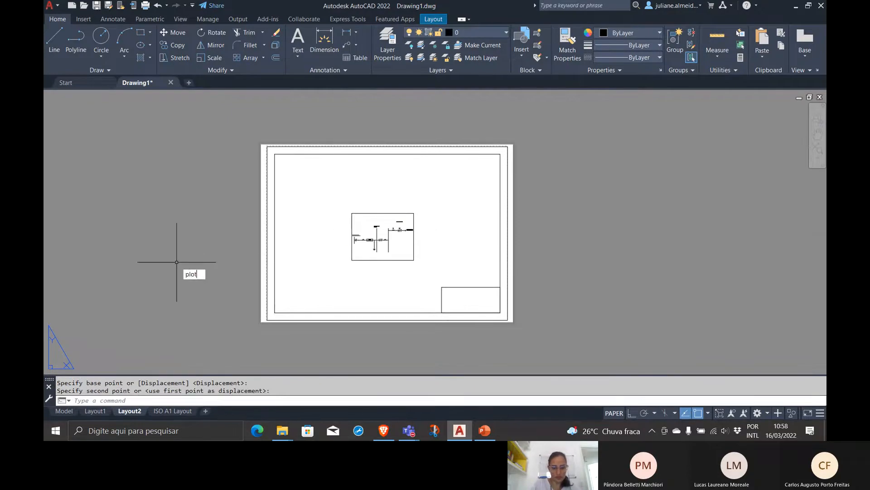
key("Return")
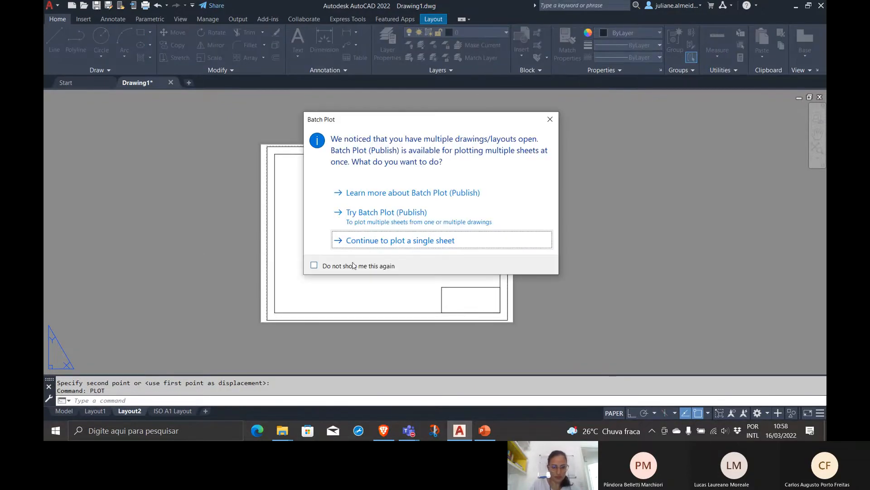
left_click(361, 245)
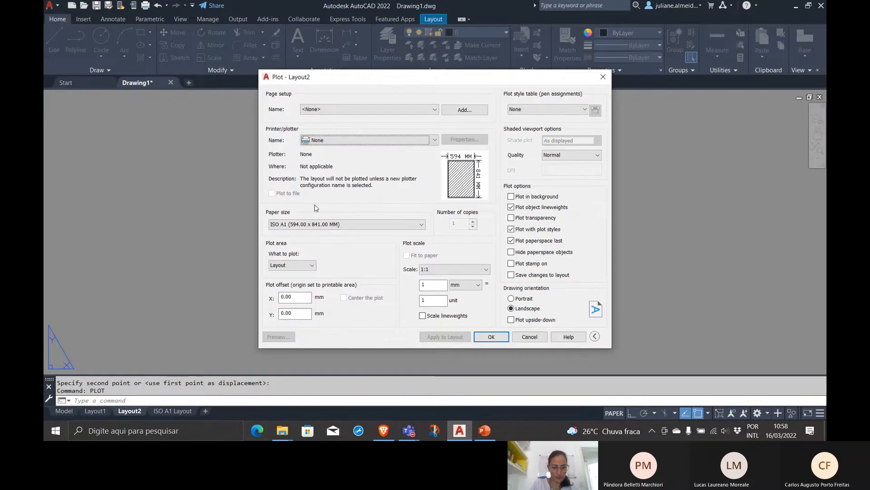
left_click(556, 111)
left_click(525, 152)
left_click(547, 109)
left_click(526, 160)
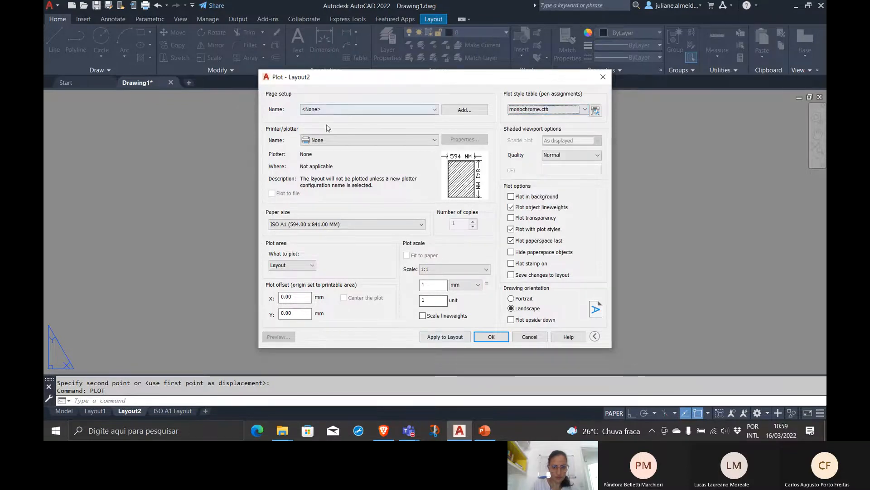
Preview the Layout2 plot with the DWG To PDF.pc3 plotter, and cancel the plot
left_click(315, 141)
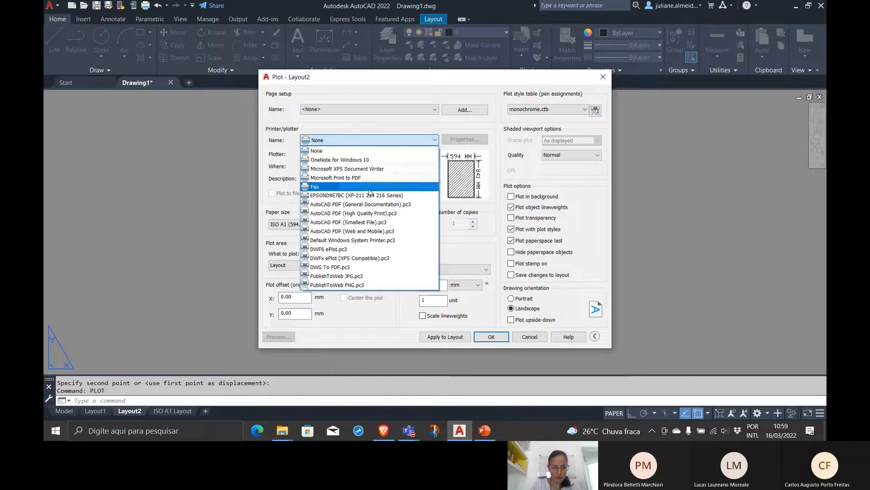
left_click(333, 267)
left_click(278, 336)
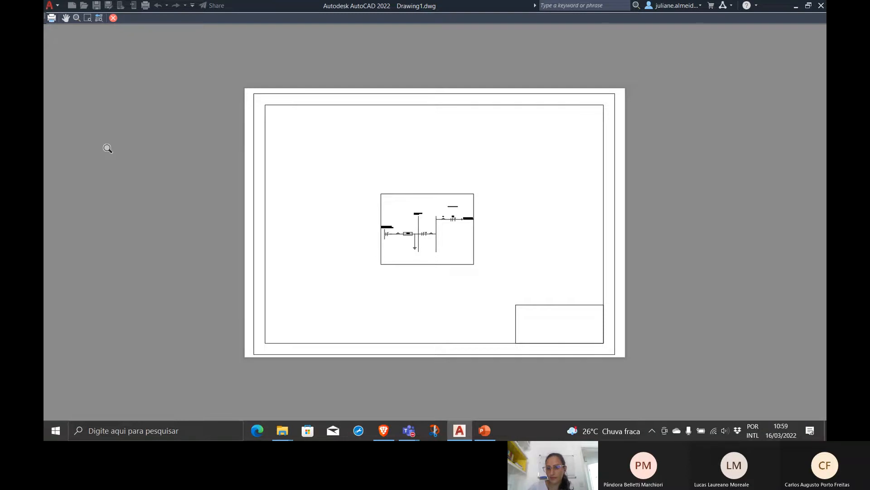
left_click(114, 18)
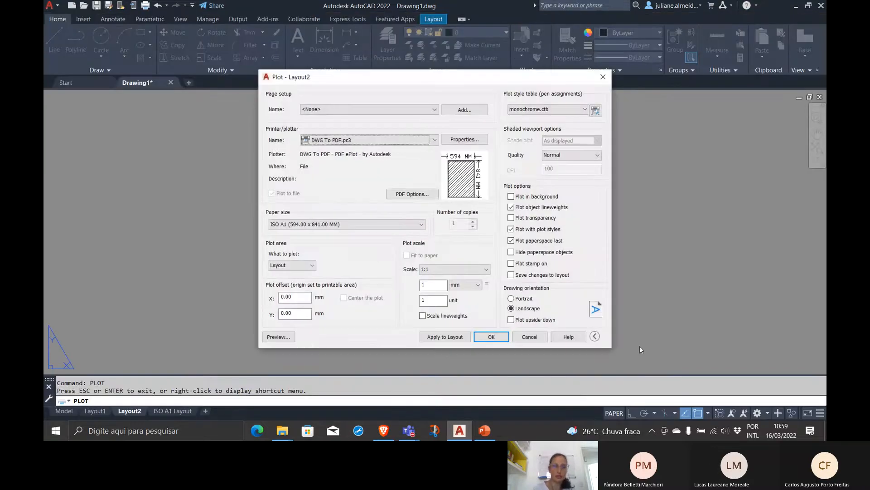
left_click(529, 338)
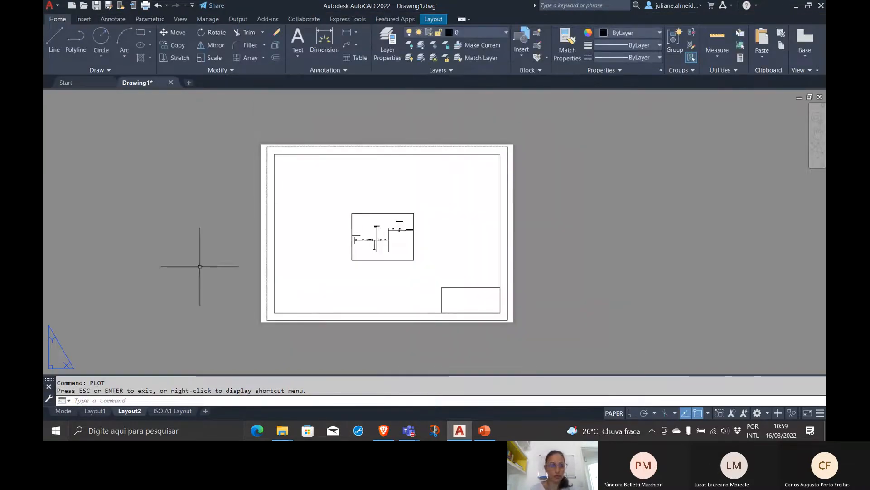
Switch to the ISO A1 Layout and examine its list of layers without changing the current one
left_click(171, 410)
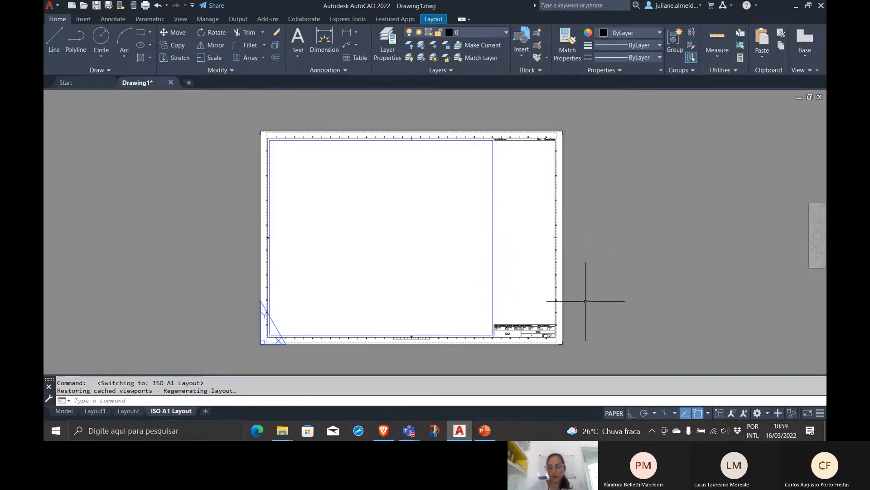
left_click(780, 340)
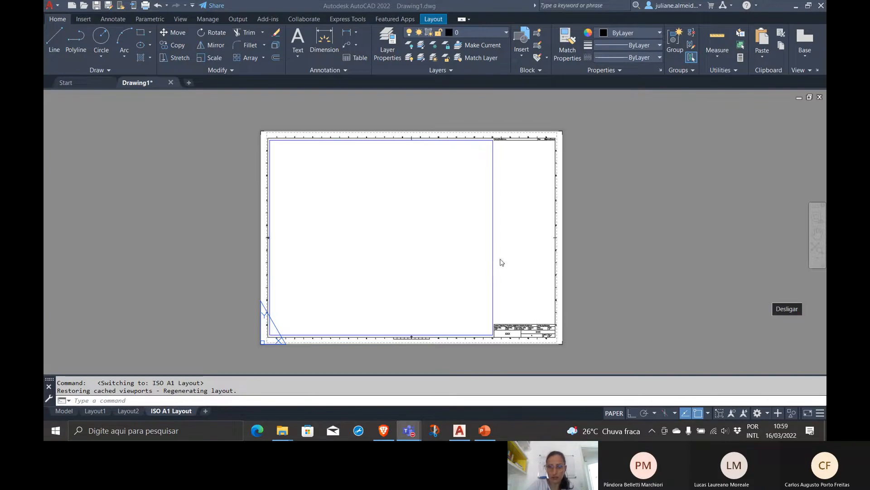
left_click(482, 32)
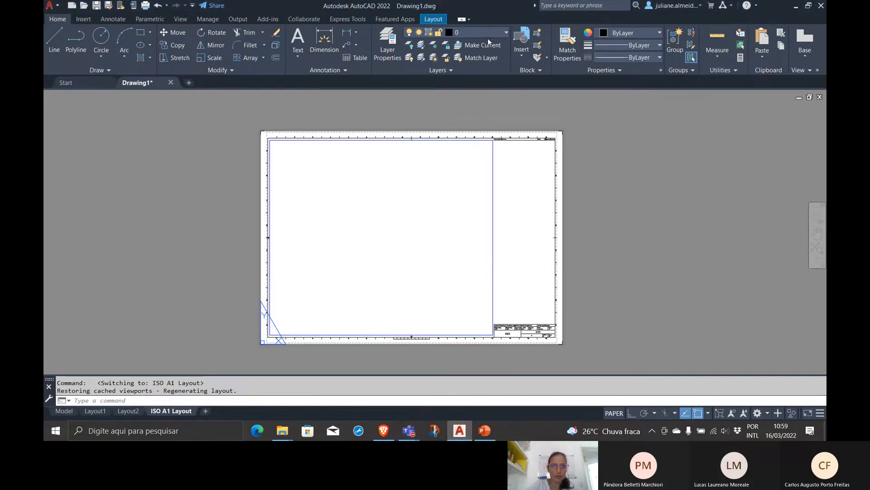
left_click(472, 34)
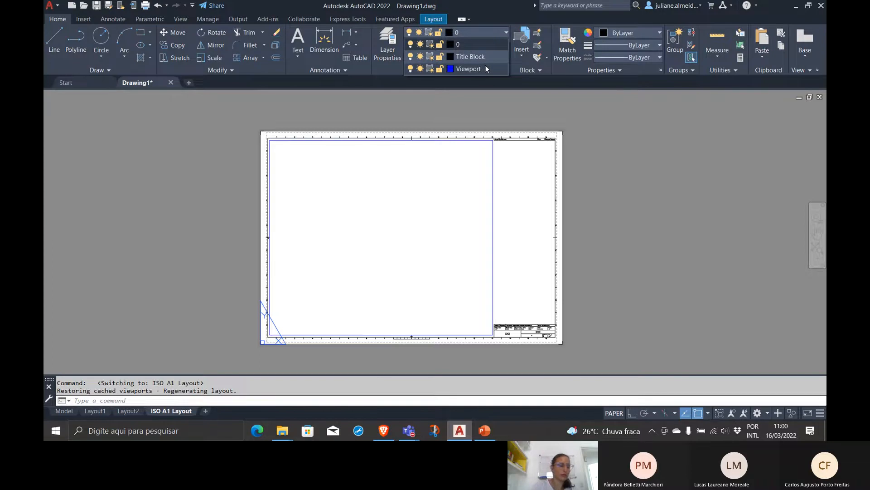
key("Escape")
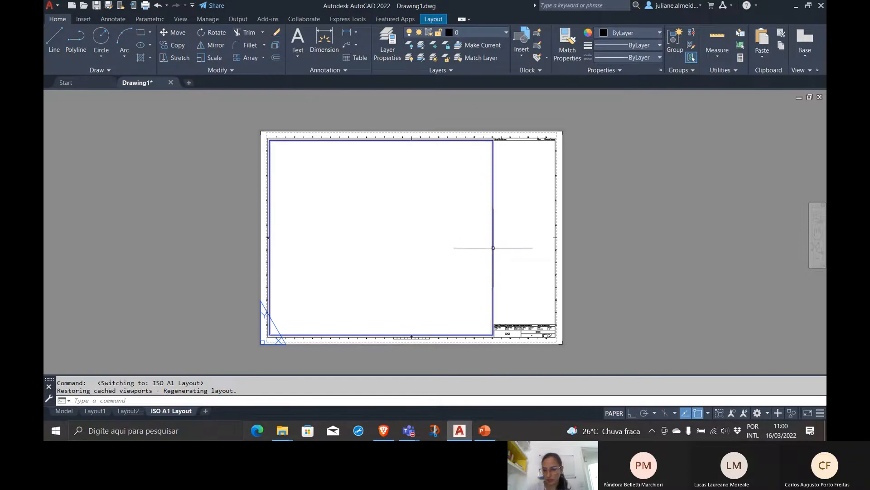
Activate model space inside the blue-bordered viewport of the ISO A1 Layout
mouse_move(493, 258)
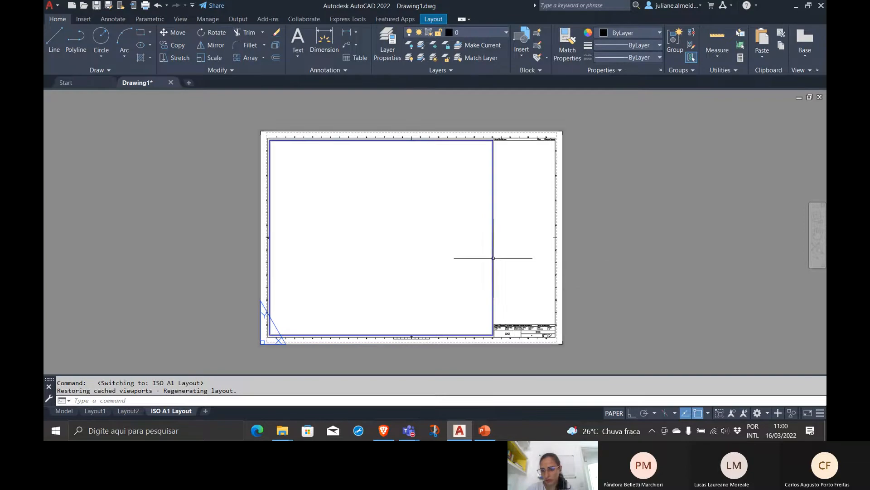
double_click(412, 239)
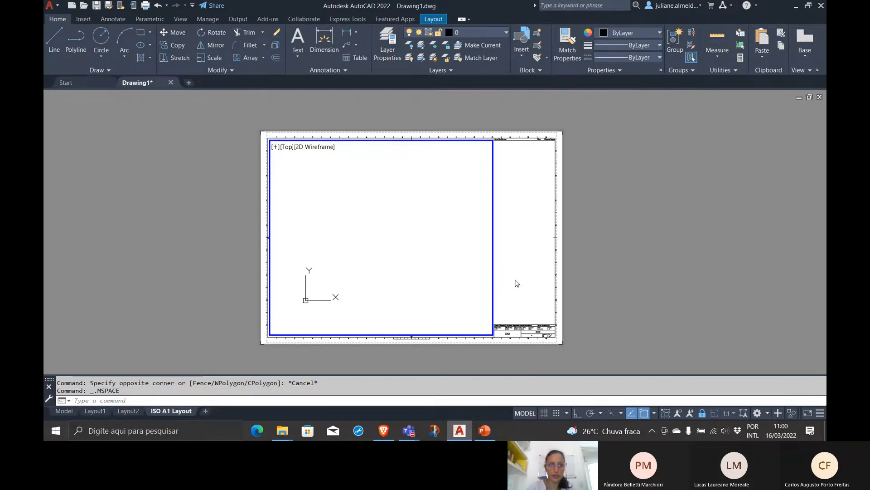
Unlock the ISO A1 Layout viewport and zoom its view to the extents of the single-line diagram
scroll(454, 247, "down", 2)
scroll(453, 247, "up", 2)
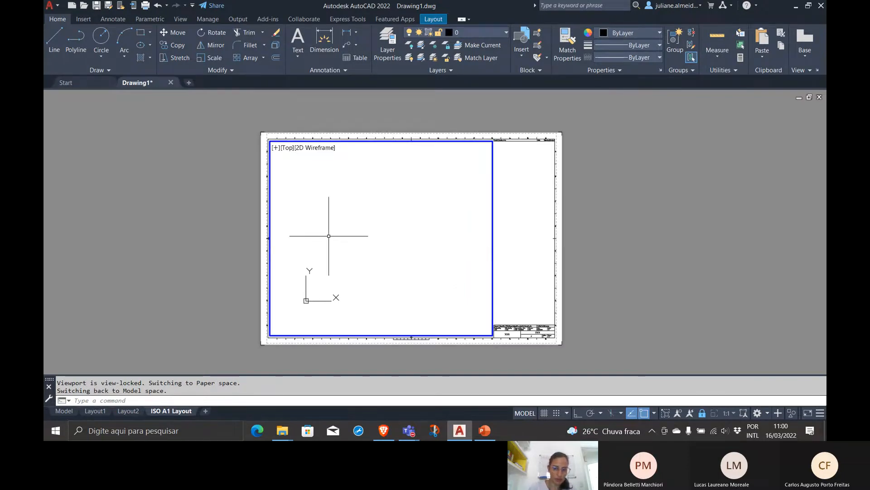
left_click(701, 414)
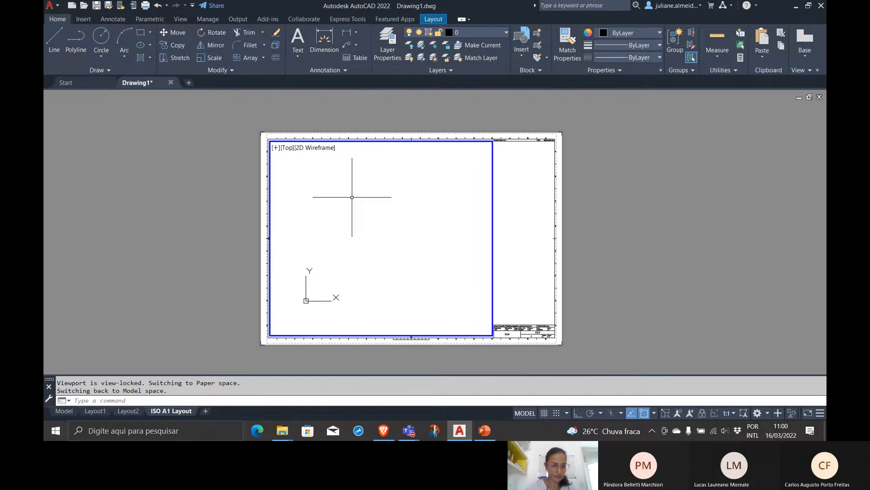
type("zoom")
key("Return")
type("e")
key("Return")
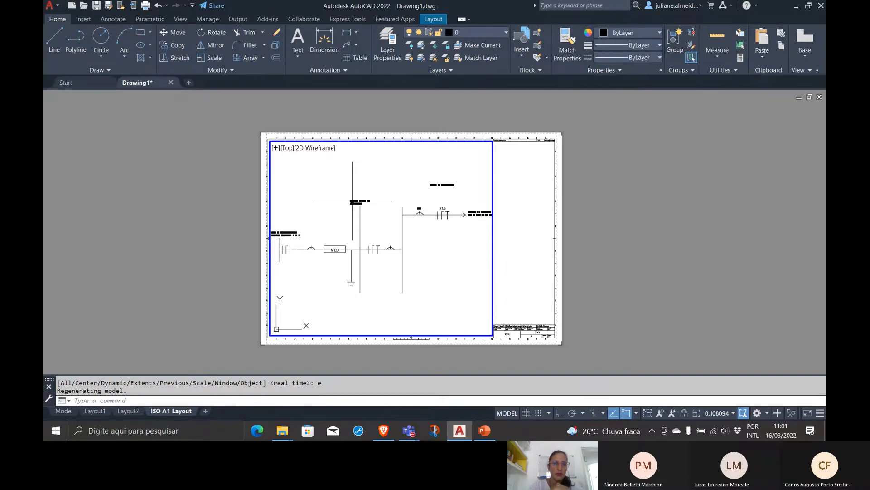
Reduce the diagram's view and fit it into the viewport's upper-left corner, and return to paper space
scroll(360, 208, "down", 6)
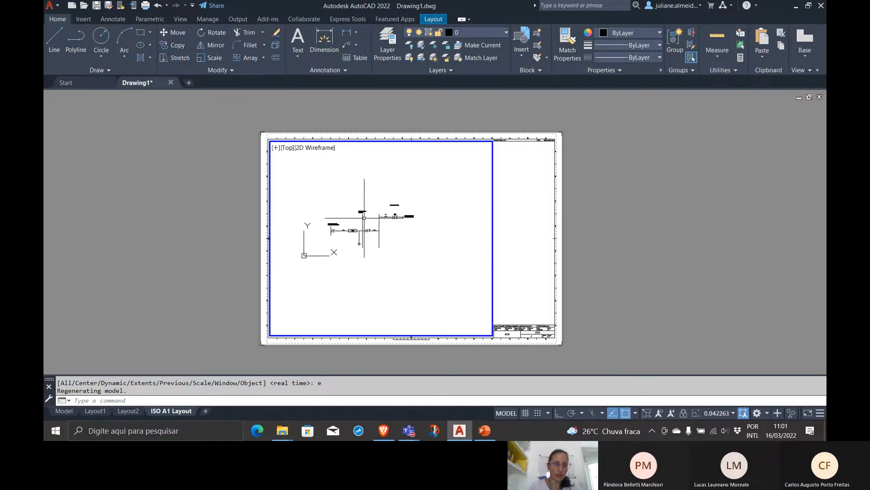
middle_click_drag(364, 218, 315, 171)
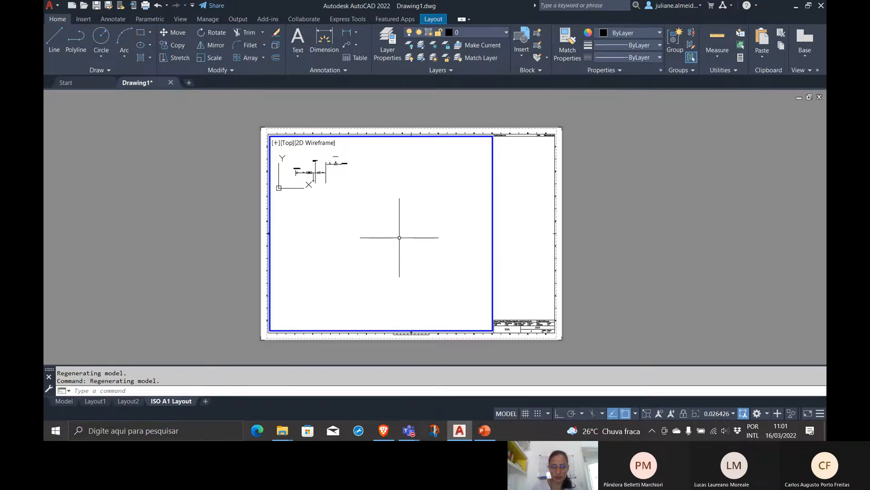
scroll(322, 178, "up", 2)
middle_click_drag(322, 178, 321, 176)
scroll(323, 178, "down", 1)
scroll(322, 178, "up", 1)
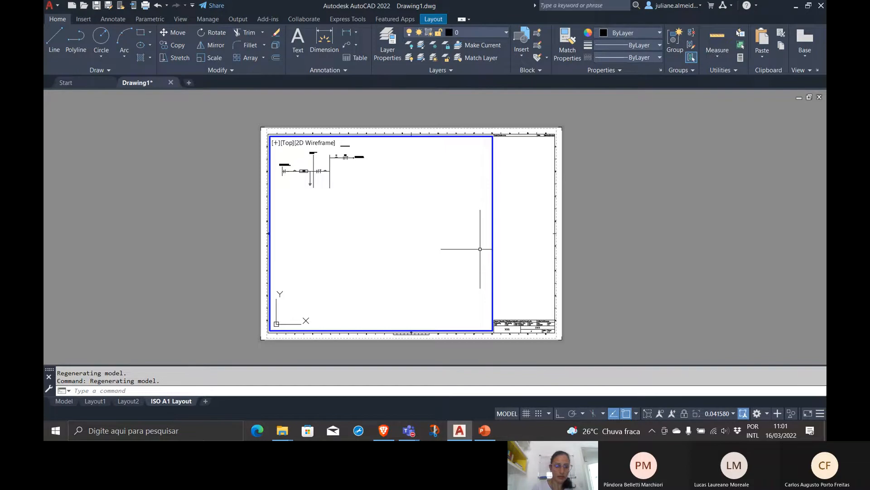
double_click(521, 253)
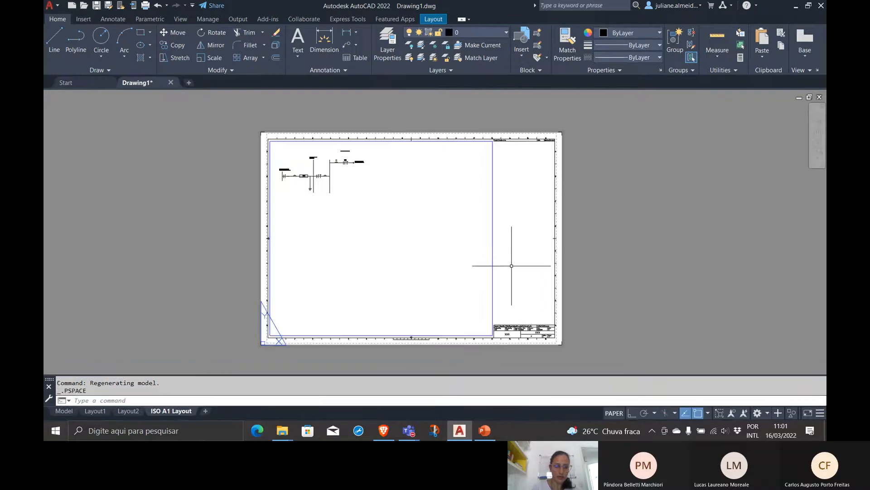
Shrink the viewport from its lower-right corner so its frame closely surrounds the single-line diagram
left_click(493, 278)
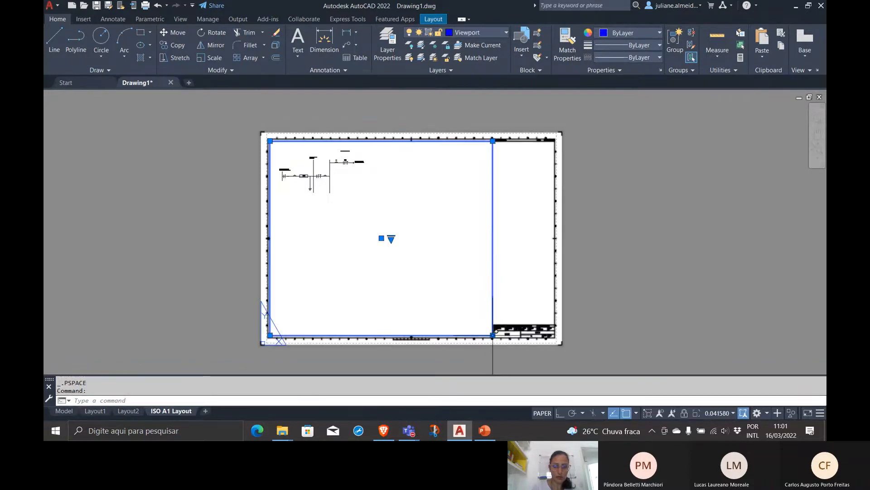
left_click(493, 335)
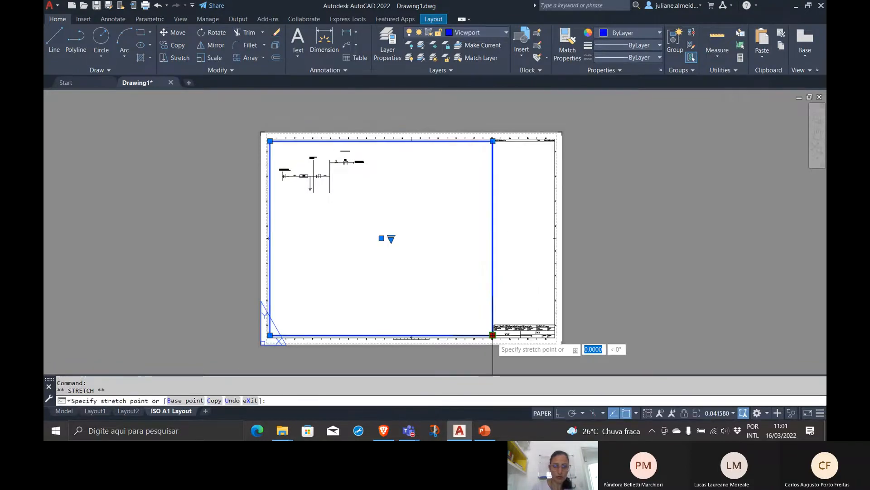
left_click(368, 202)
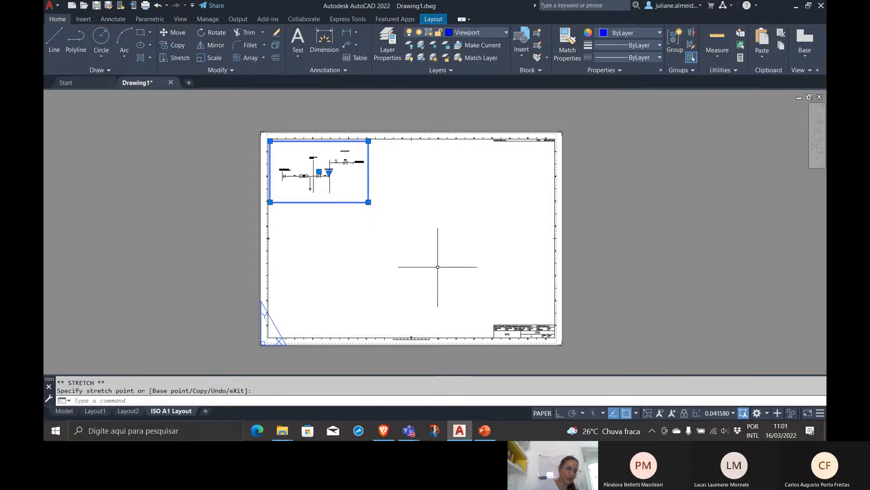
key("Escape")
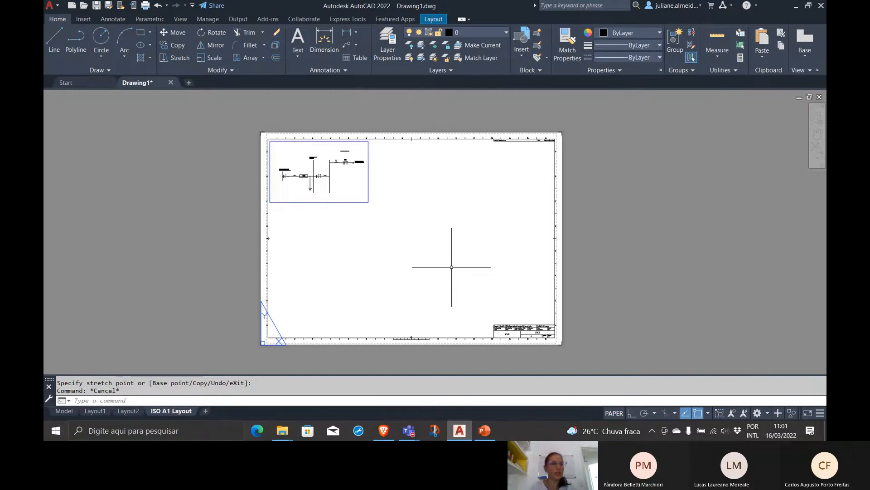
Insert the pb2021-2 drawing from the Eletrico folder into model space, placing it clear of the single-line diagram
left_click(79, 84)
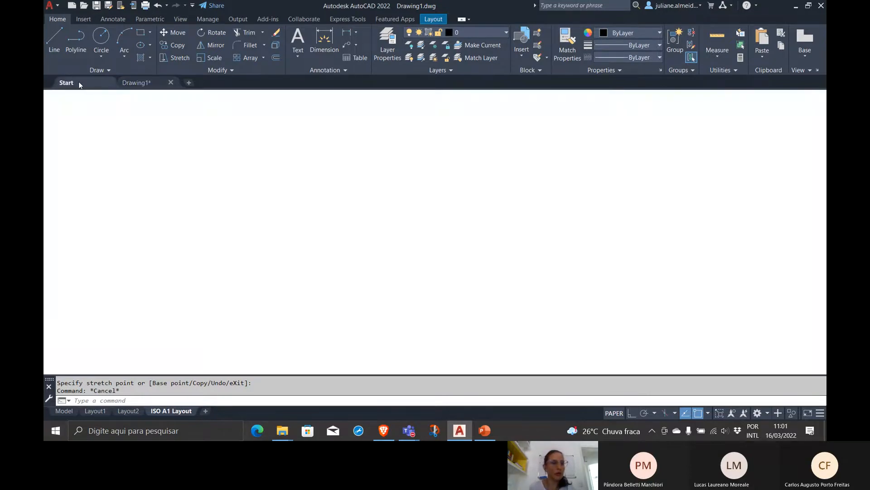
left_click(134, 83)
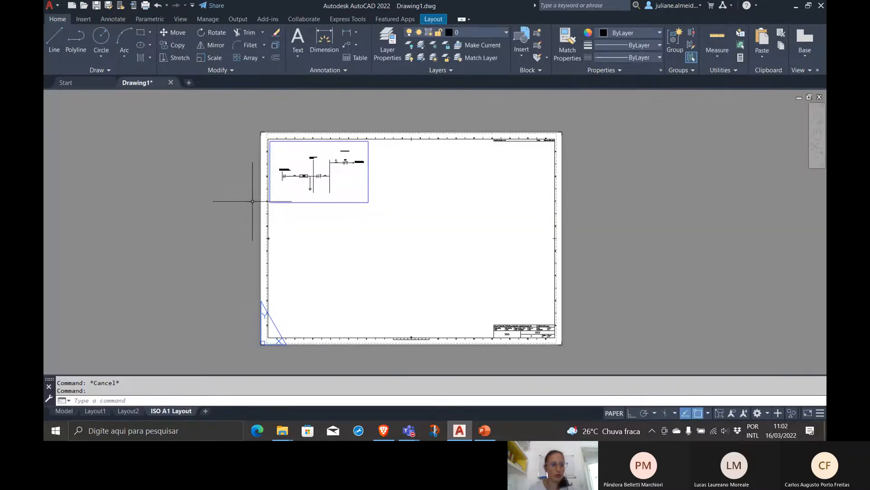
left_click(71, 412)
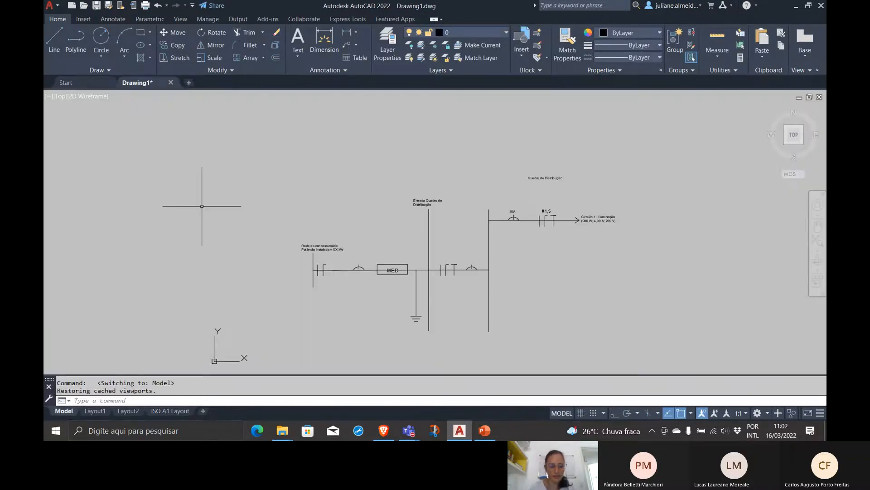
type("insert")
key("Return")
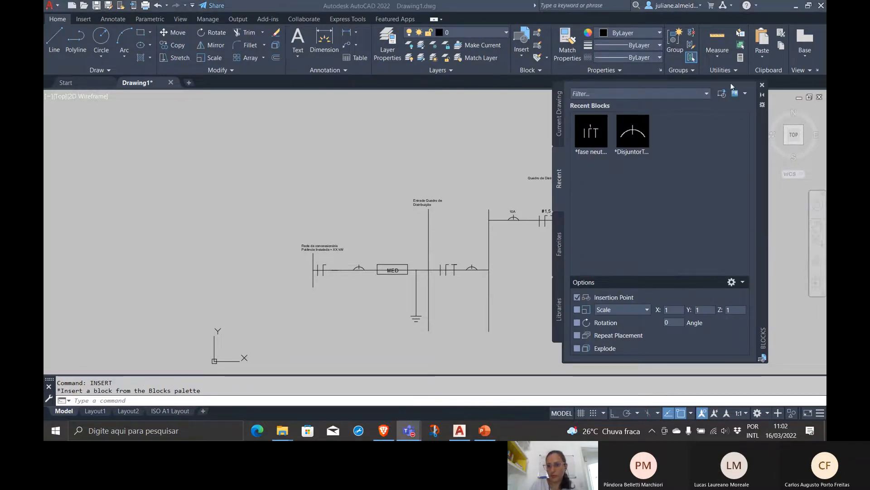
left_click(722, 93)
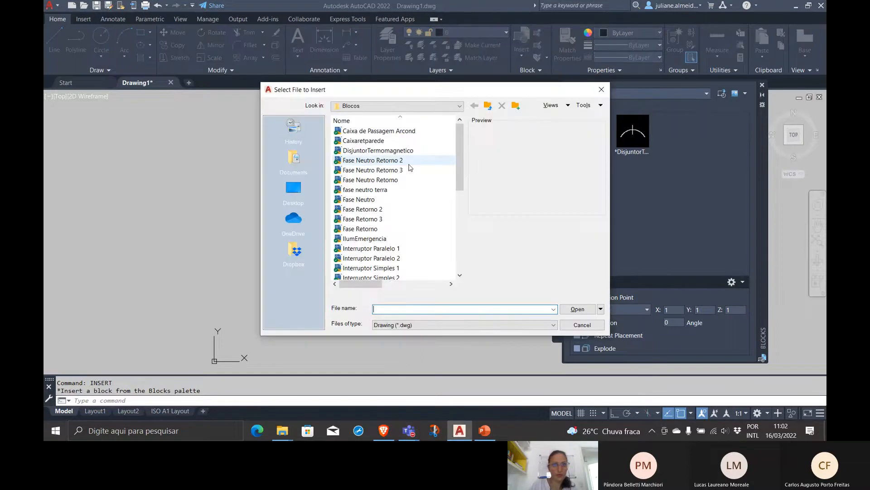
left_click(487, 106)
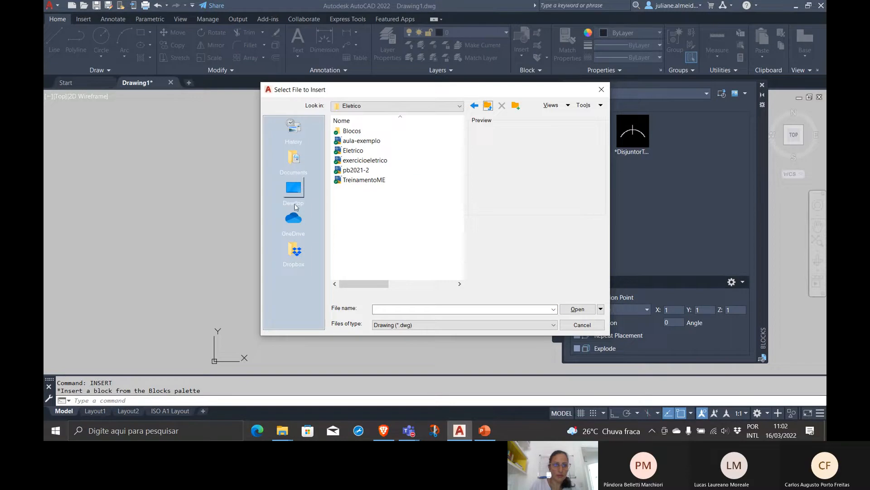
left_click(356, 170)
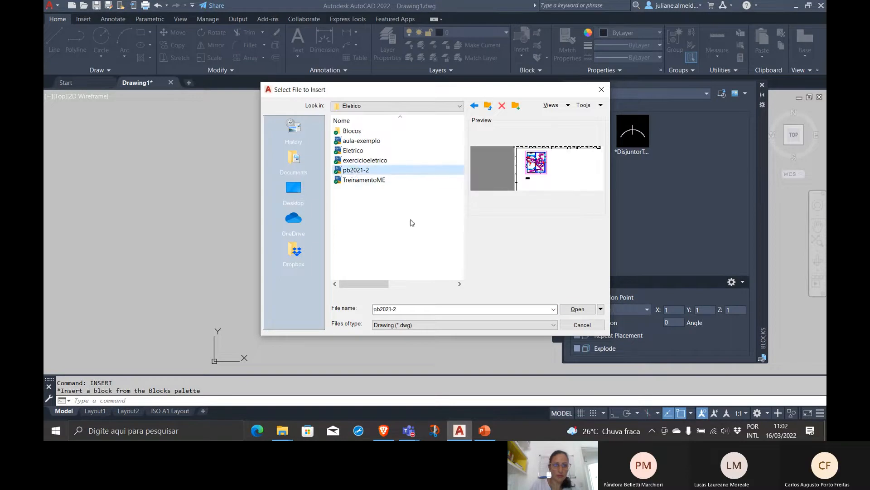
left_click(590, 313)
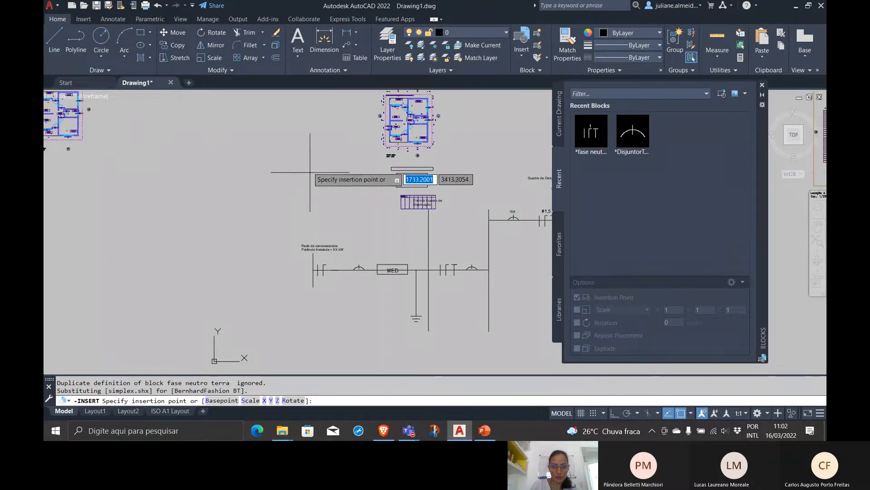
scroll(178, 125, "down", 5)
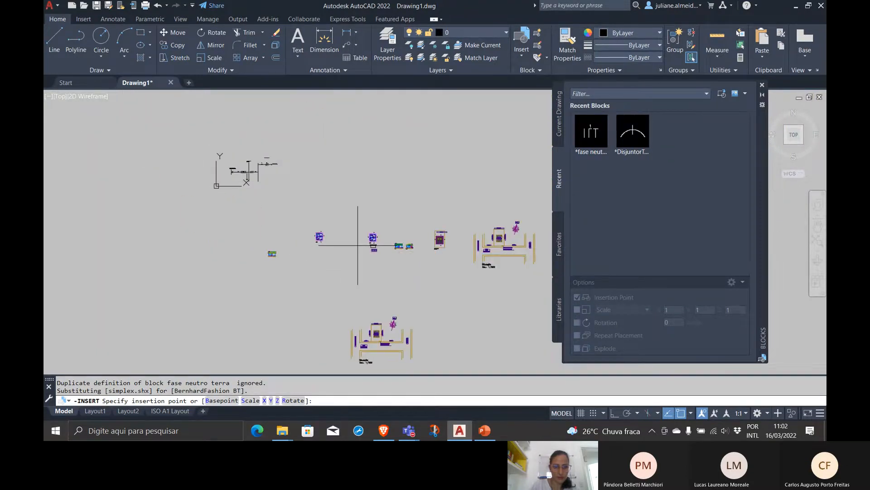
left_click(358, 246)
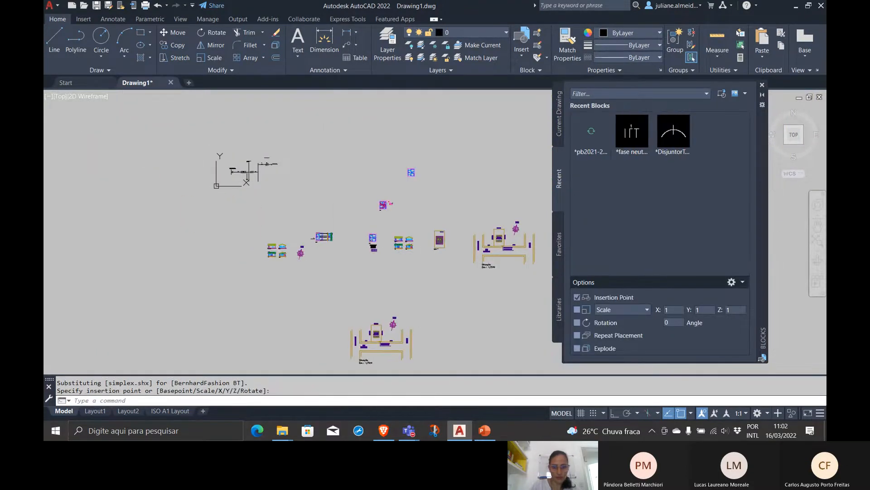
Examine the drawing's layer list and the inserted floor plan with its electrical symbols, closing the Blocks palette
left_click(480, 33)
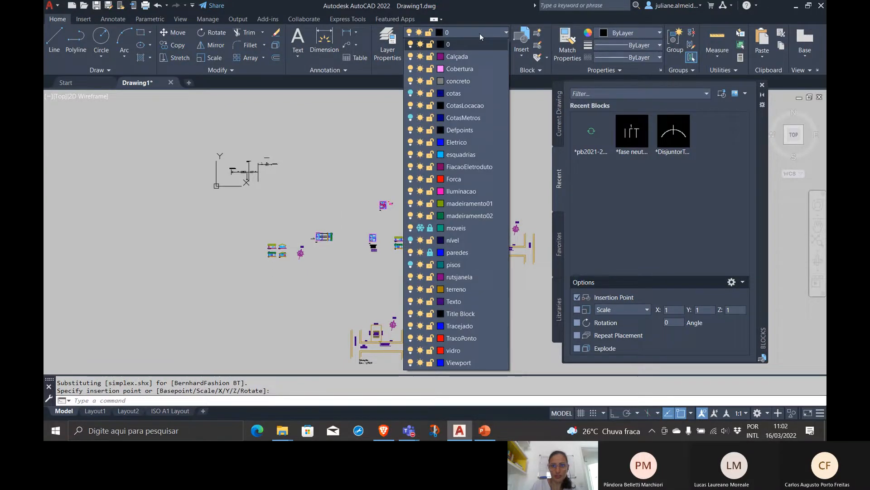
left_click(479, 34)
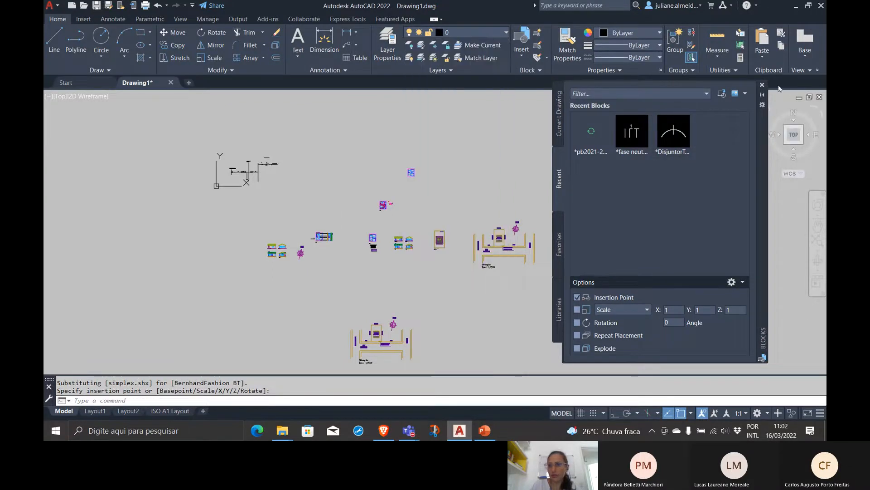
left_click(762, 85)
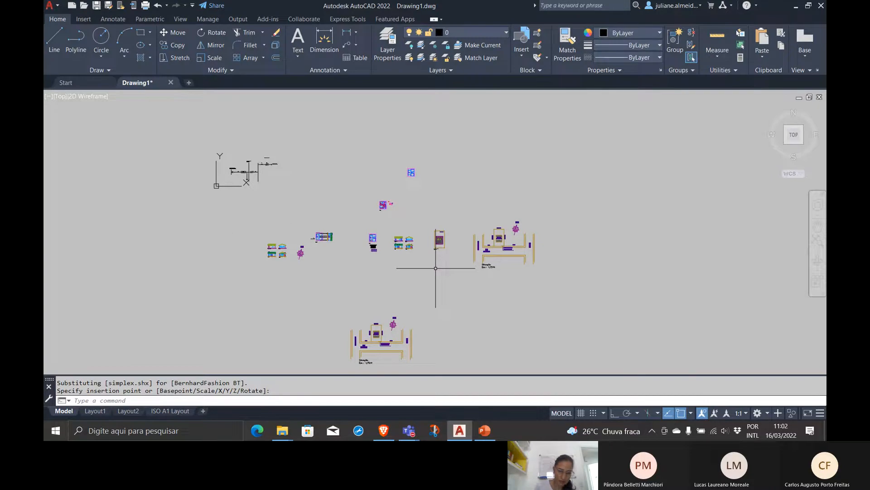
scroll(240, 178, "up", 4)
scroll(240, 176, "down", 2)
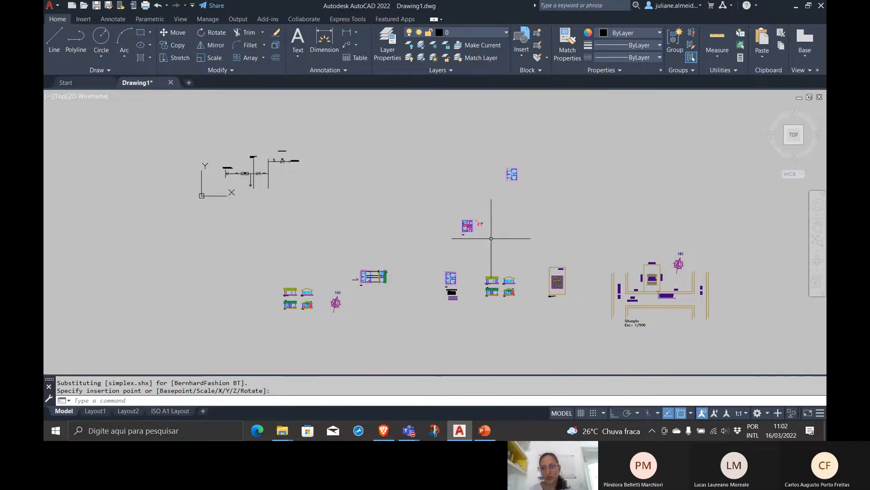
scroll(491, 230, "up", 5)
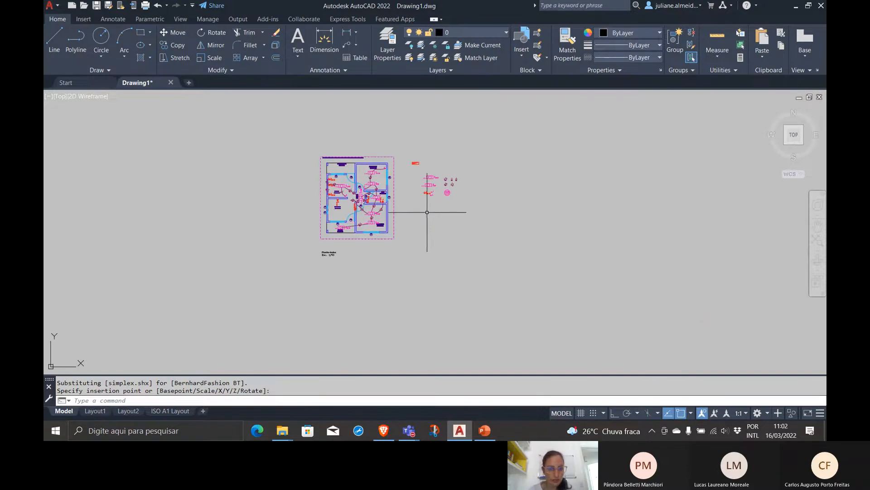
middle_click_drag(425, 218, 379, 249)
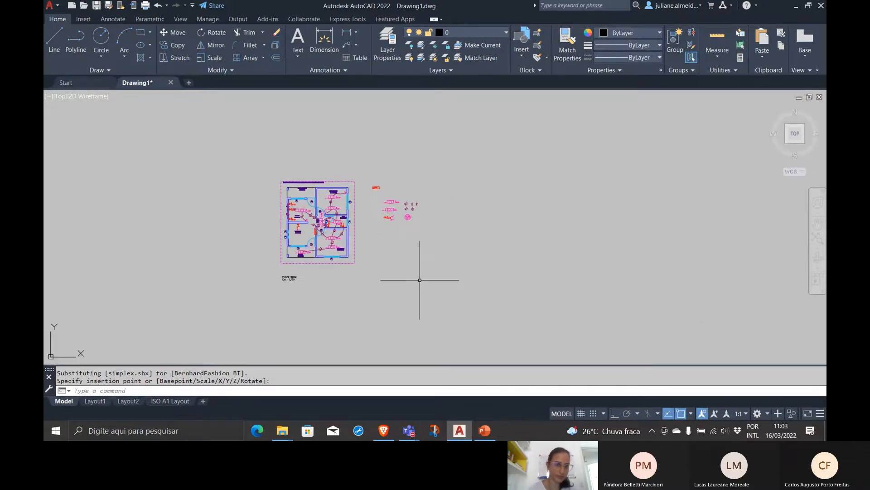
scroll(422, 279, "down", 8)
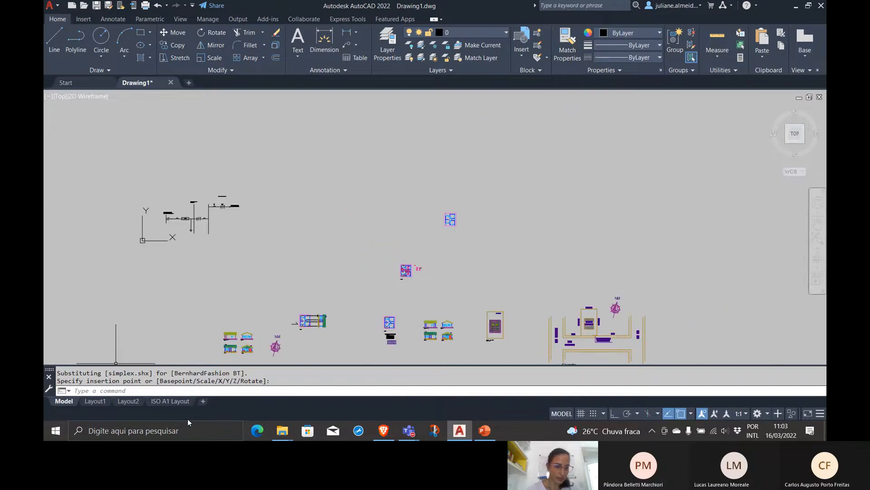
Switch to the ISO A1 Layout and make Viewport the current layer
left_click(175, 403)
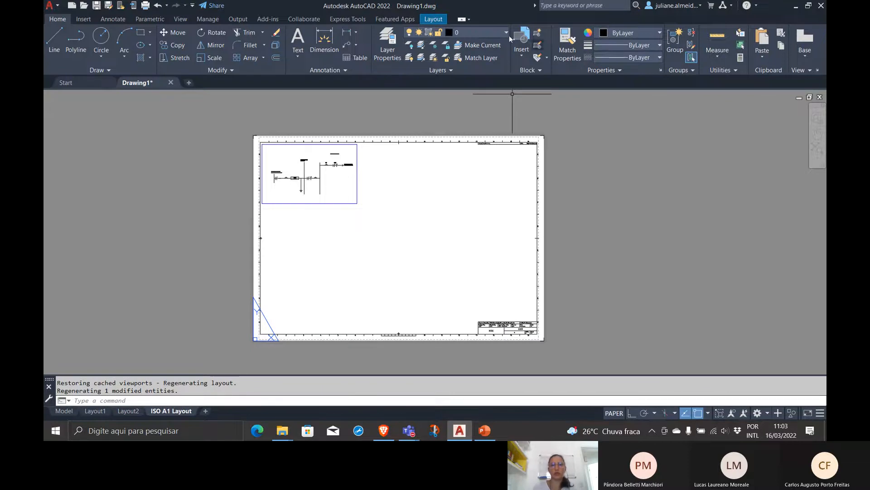
left_click(462, 34)
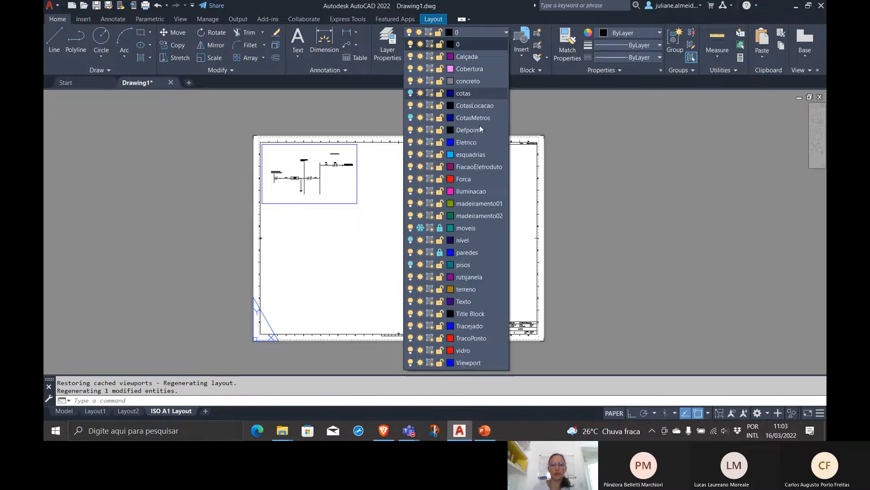
left_click(483, 364)
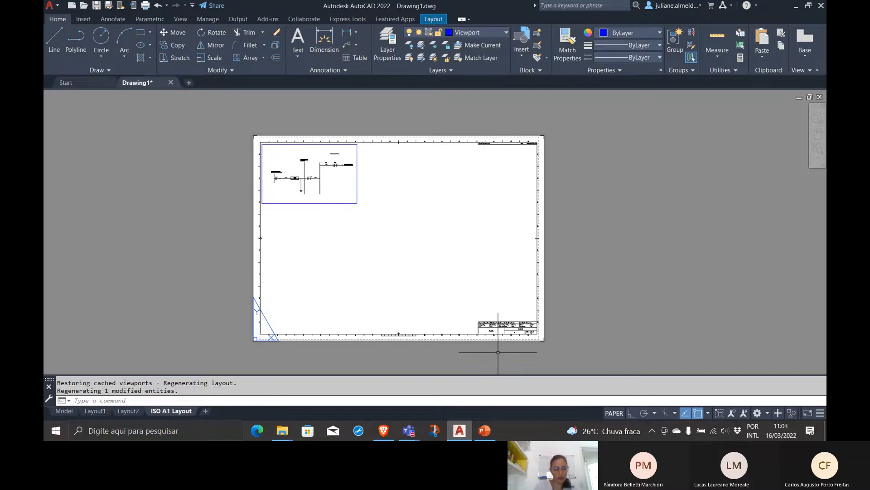
Create a single rectangular viewport on the sheet in the empty area to the right of the single-line diagram's viewport
type("VIEWPORTS")
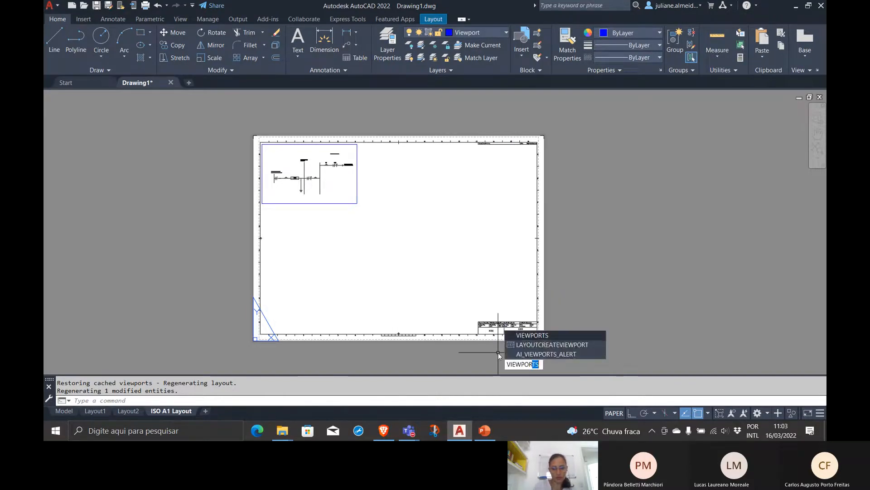
key("Return")
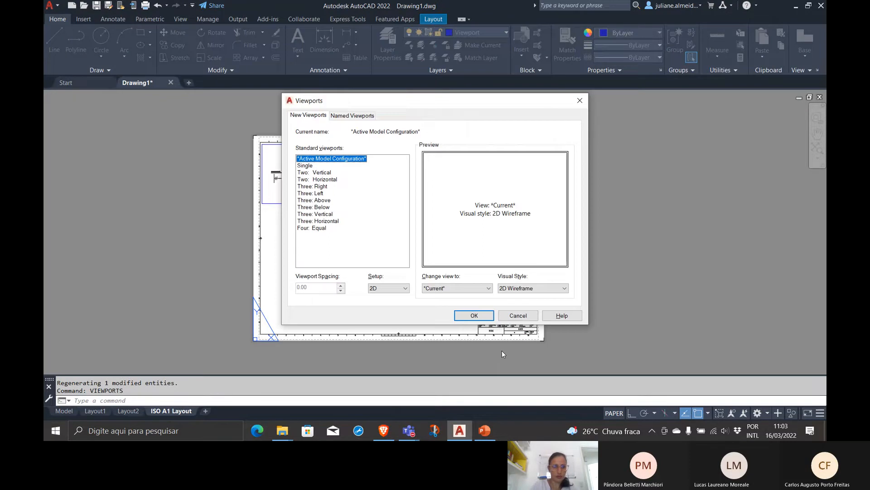
left_click(301, 166)
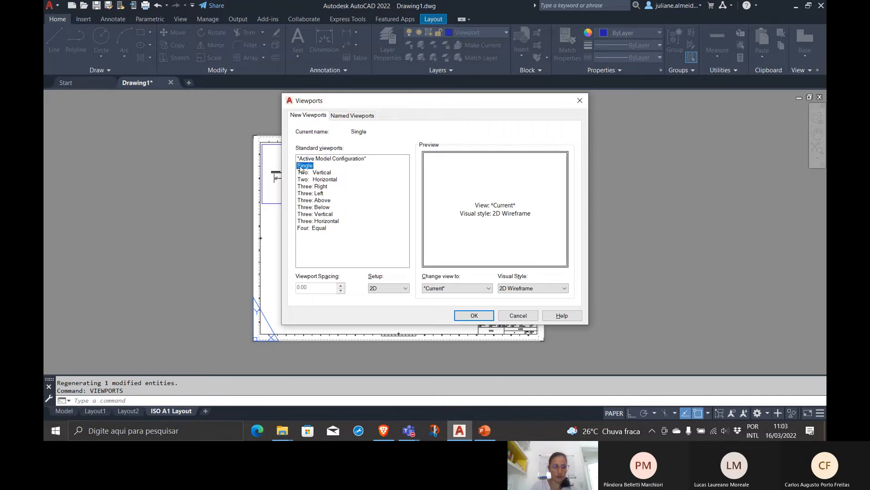
left_click(472, 315)
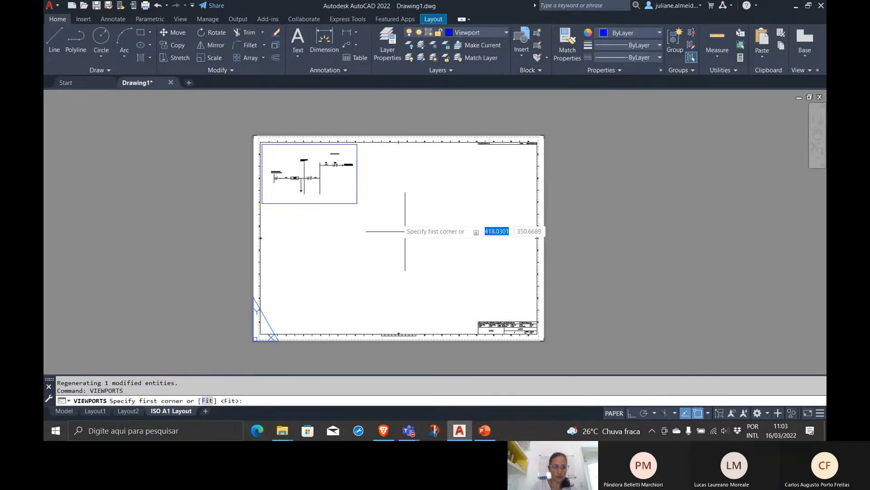
left_click(376, 157)
left_click(520, 304)
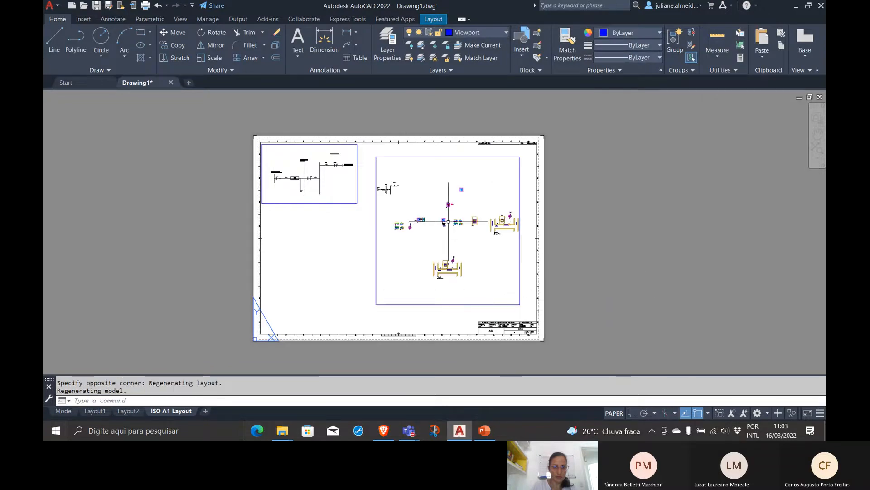
Activate the new viewport's model space and enlarge and centre the pb2021-2 floor plan inside it
double_click(451, 218)
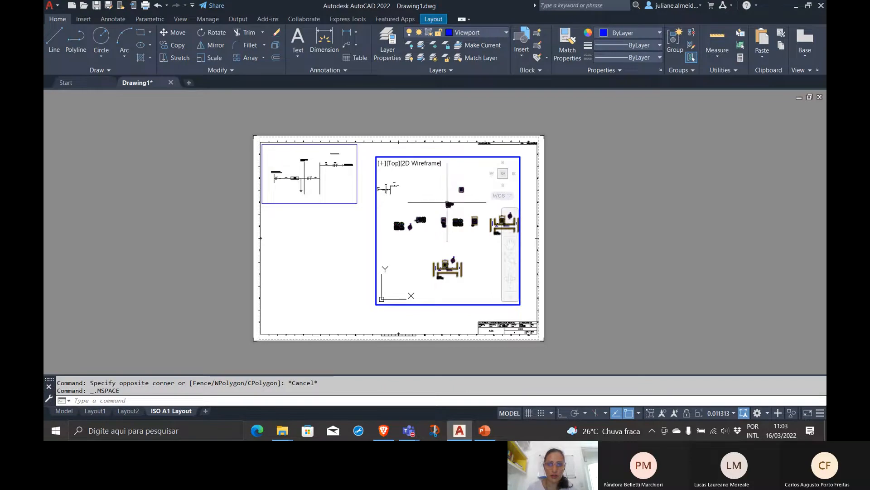
scroll(446, 201, "up", 12)
scroll(445, 199, "up", 2)
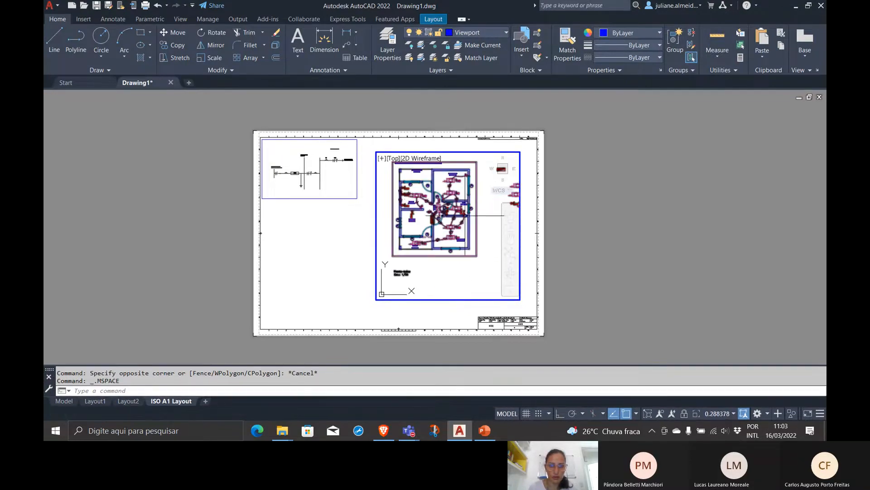
middle_click_drag(443, 199, 447, 208)
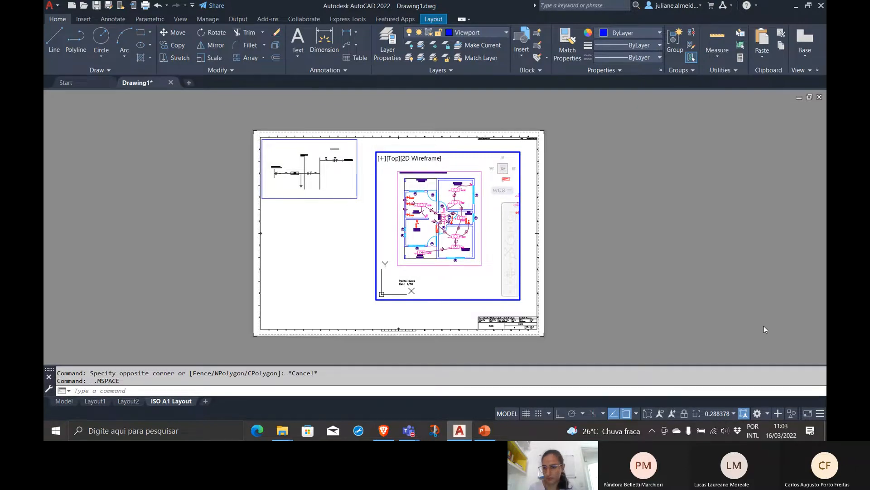
scroll(475, 236, "up", 2)
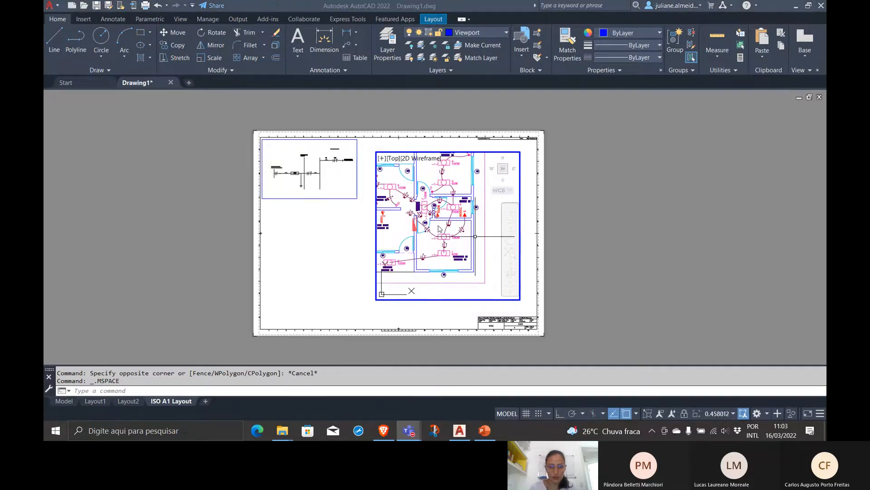
middle_click_drag(431, 218, 456, 224)
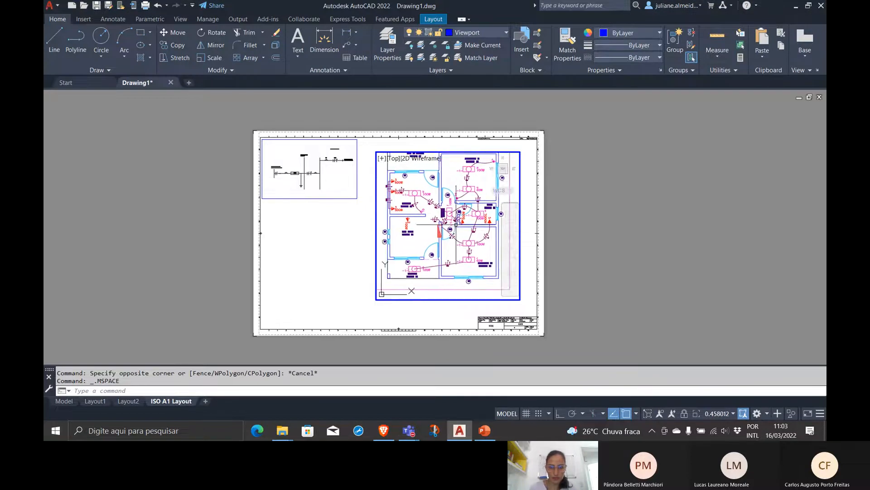
Zoom the viewport to a scale factor of .2xp and position the floor plan in its upper-left corner, returning to paper space
type("z")
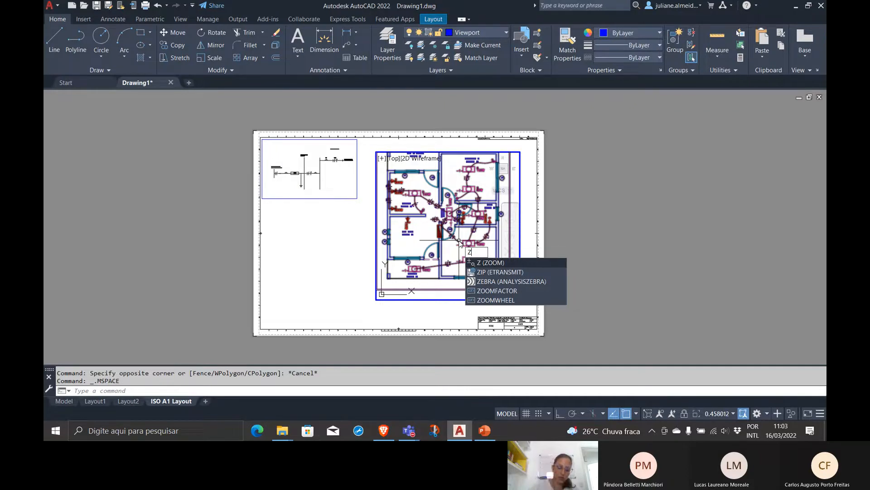
type("Oo")
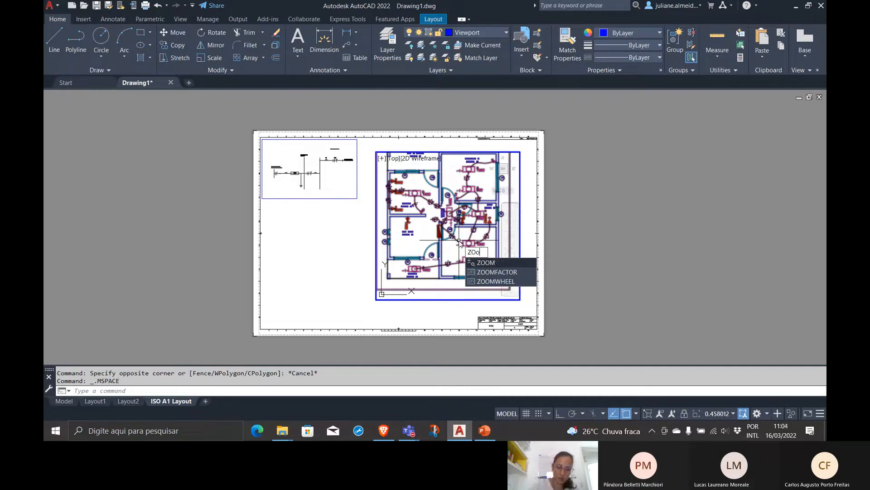
key("Return")
type("s")
key("Return")
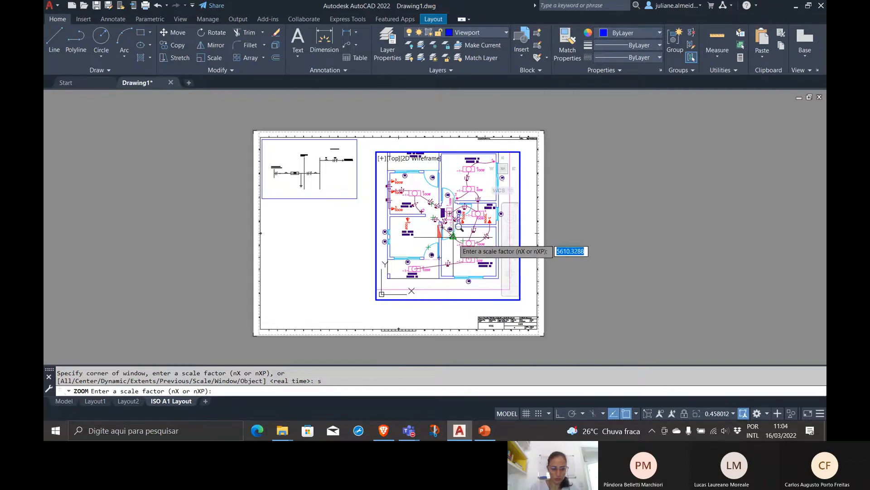
type(".2x")
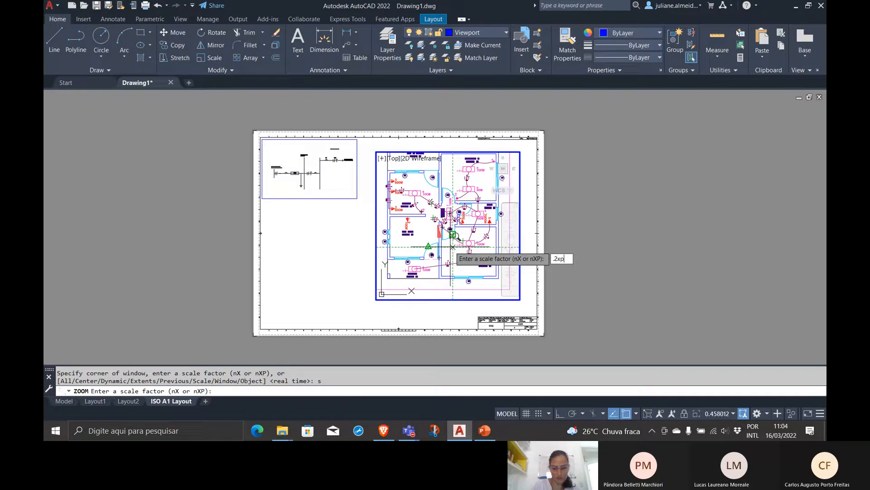
type("p")
key("Return")
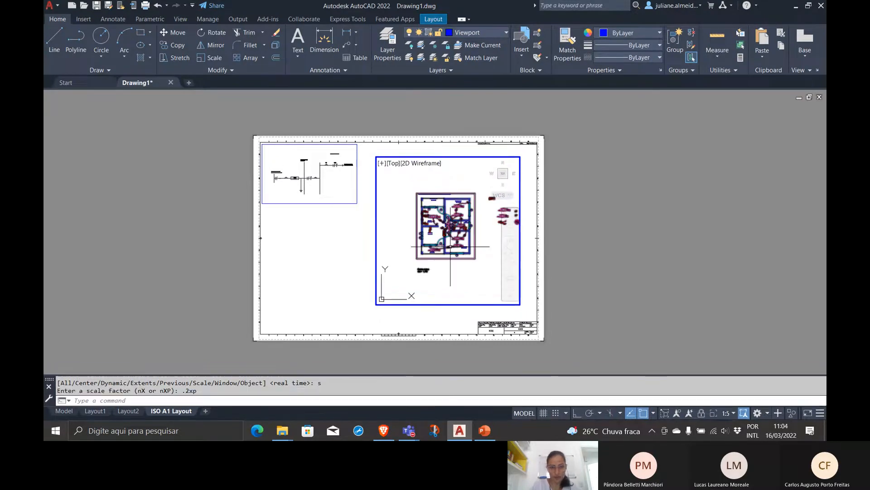
middle_click_drag(447, 236, 414, 210)
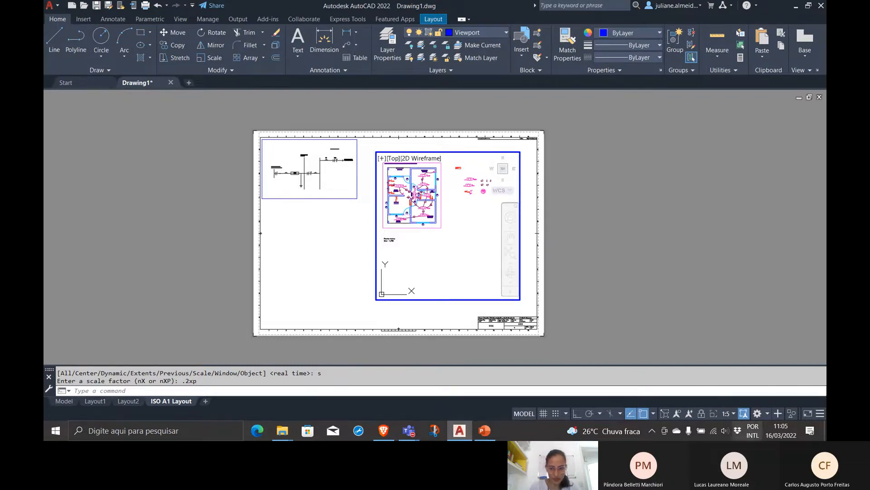
double_click(534, 298)
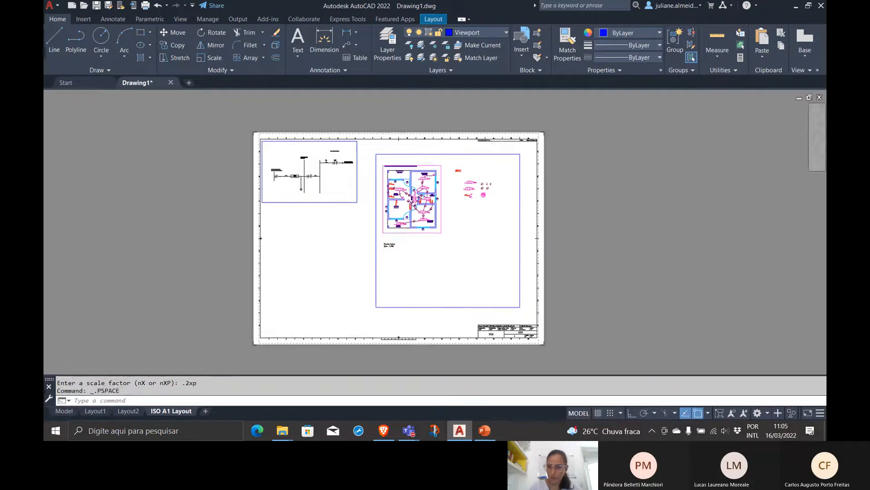
Shrink the floor plan viewport from its lower-right corner so it closely surrounds the plan and its title, excluding the neighbouring symbols
left_click(468, 305)
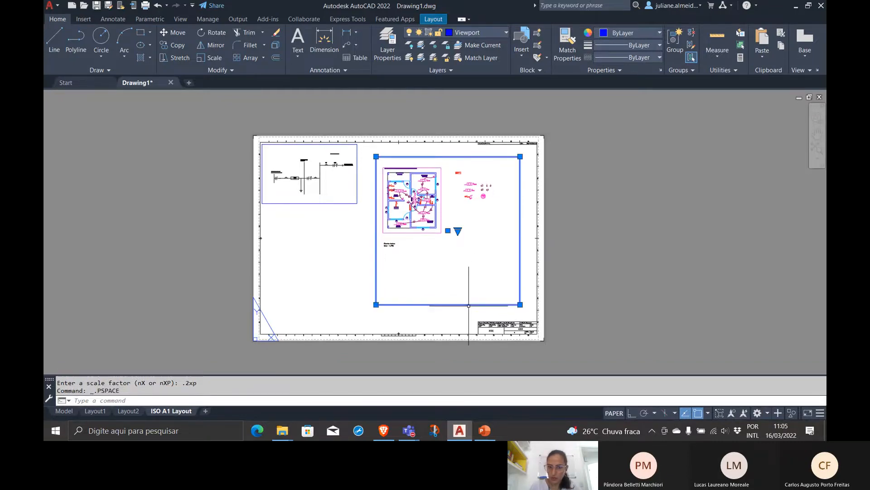
left_click(520, 304)
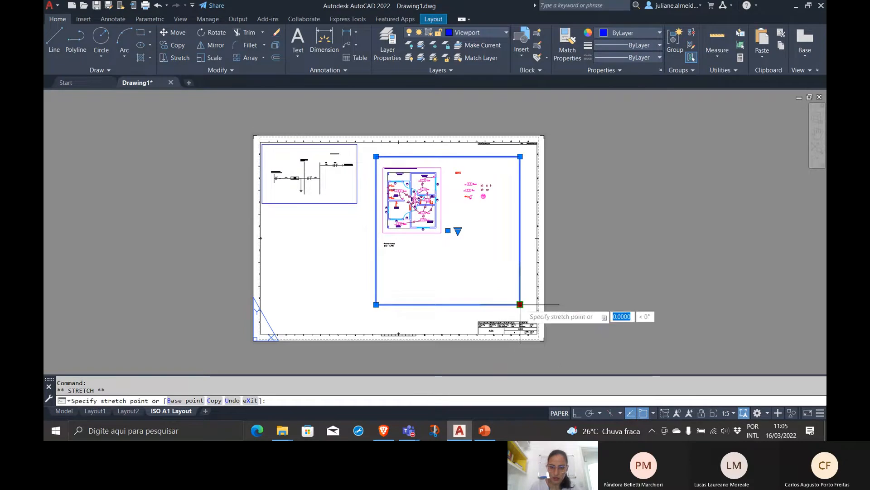
left_click(448, 251)
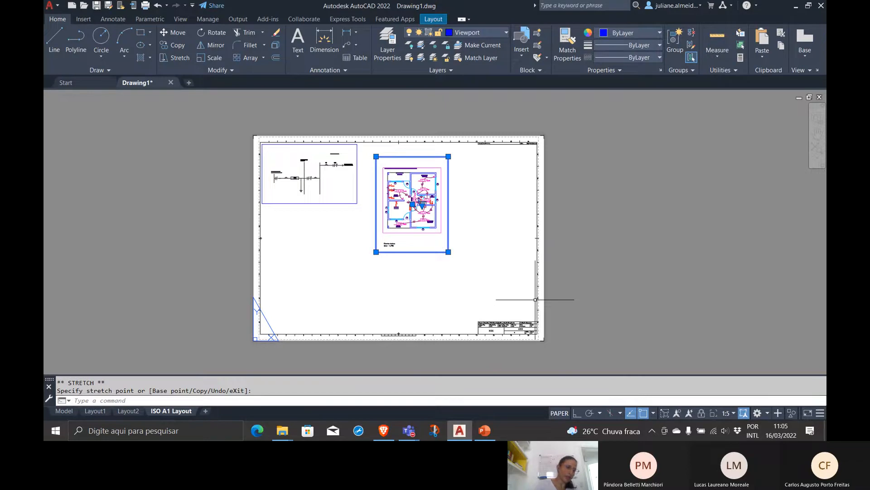
key("Escape")
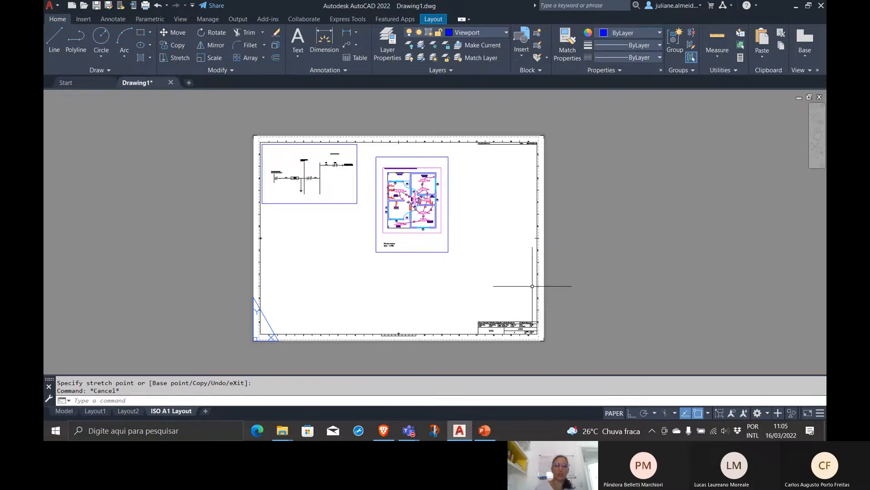